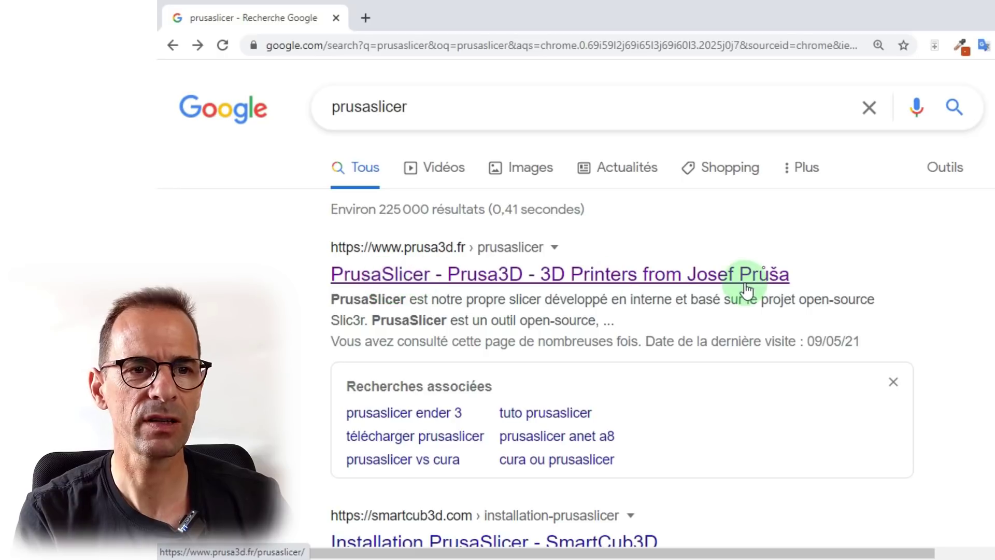
Step: Open the prusa3d.fr PrusaSlicer page from the search results and examine the download options for version 2.3.3
click(628, 274)
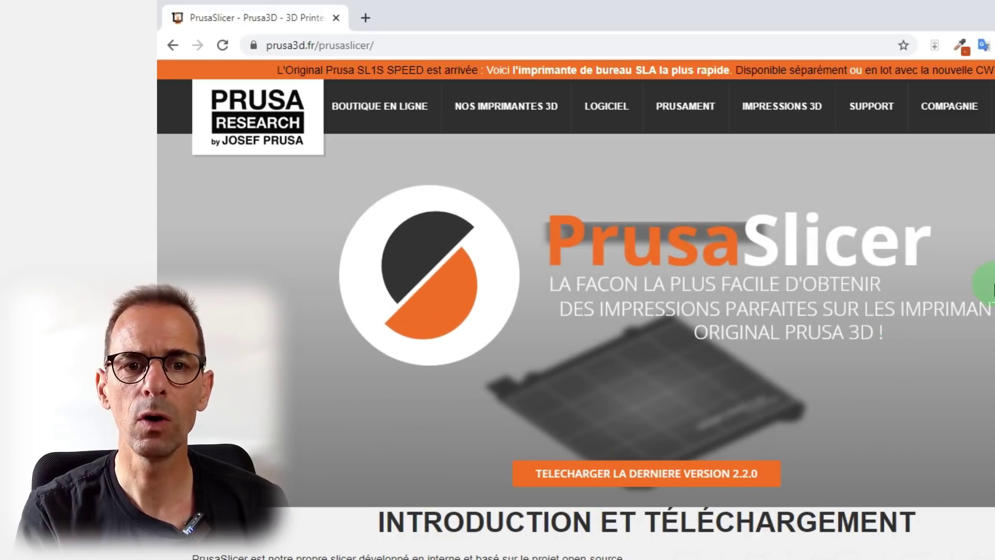
scroll(990, 284, down, 6)
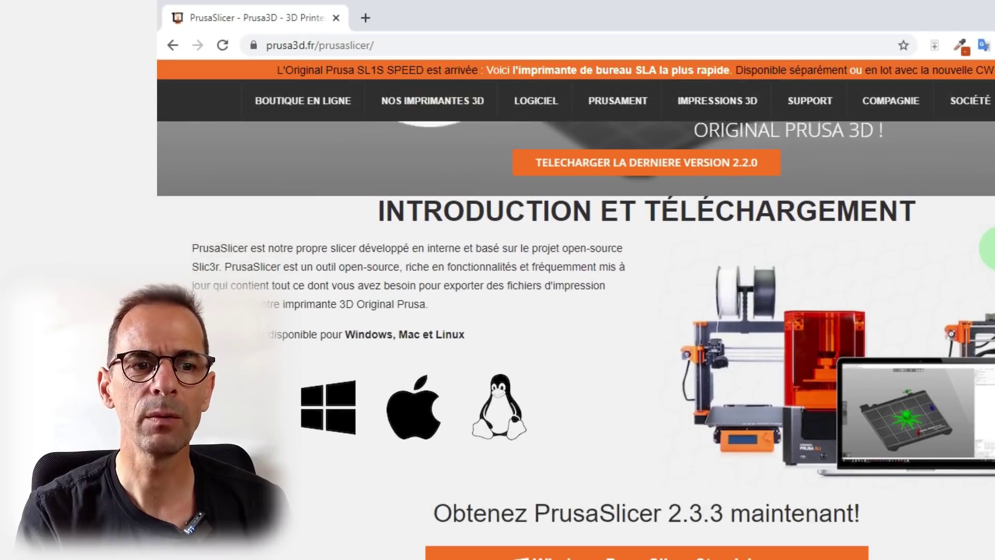
scroll(991, 247, down, 4)
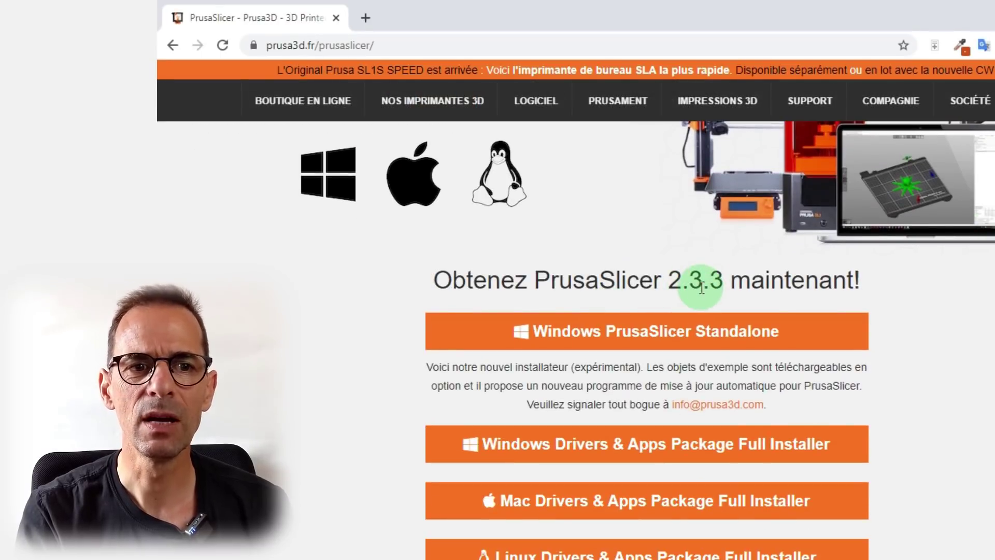
scroll(755, 282, down, 2)
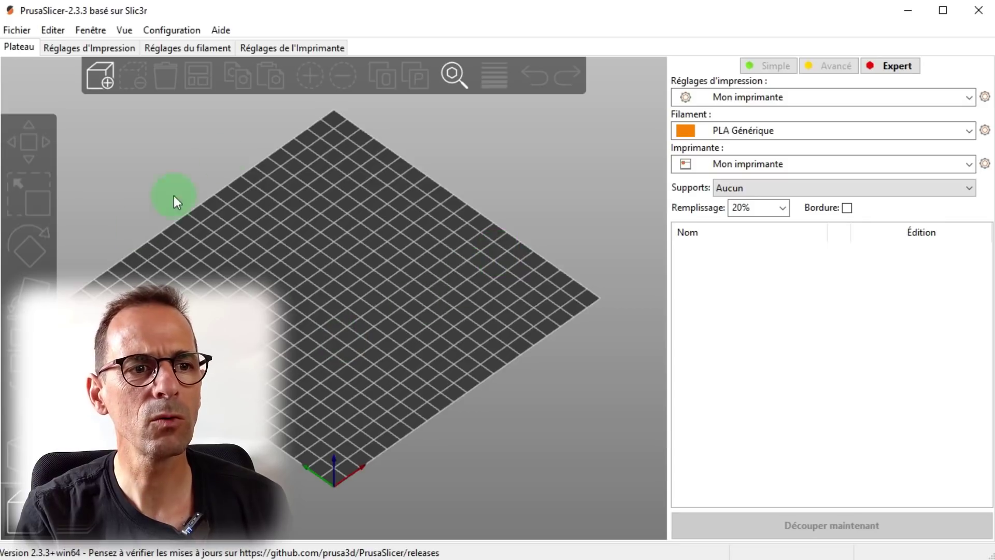
Step: Switch to PrusaSlicer and examine the print, filament and printer settings, including custom G-code, Extruder 1, cooling and filament overrides
drag(304, 315, 373, 331)
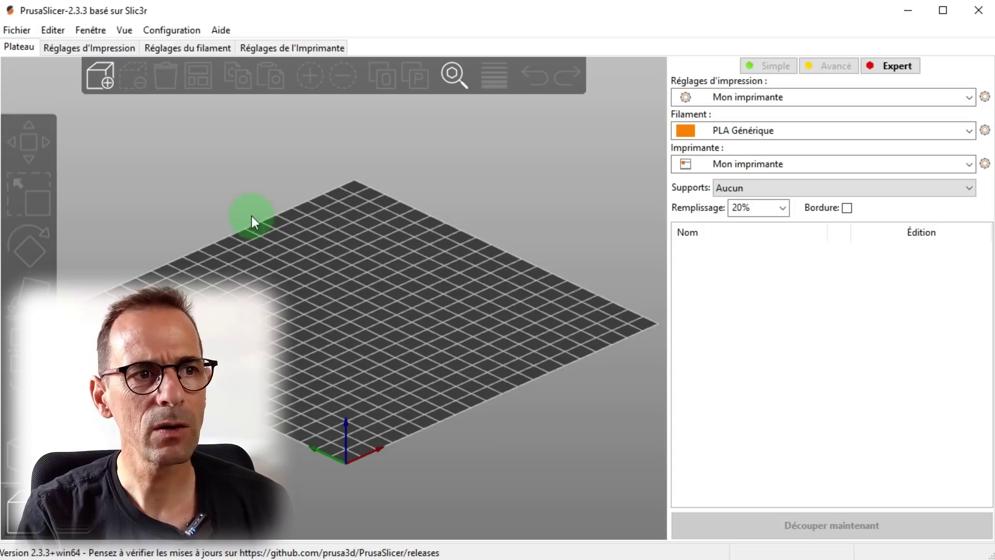
click(79, 45)
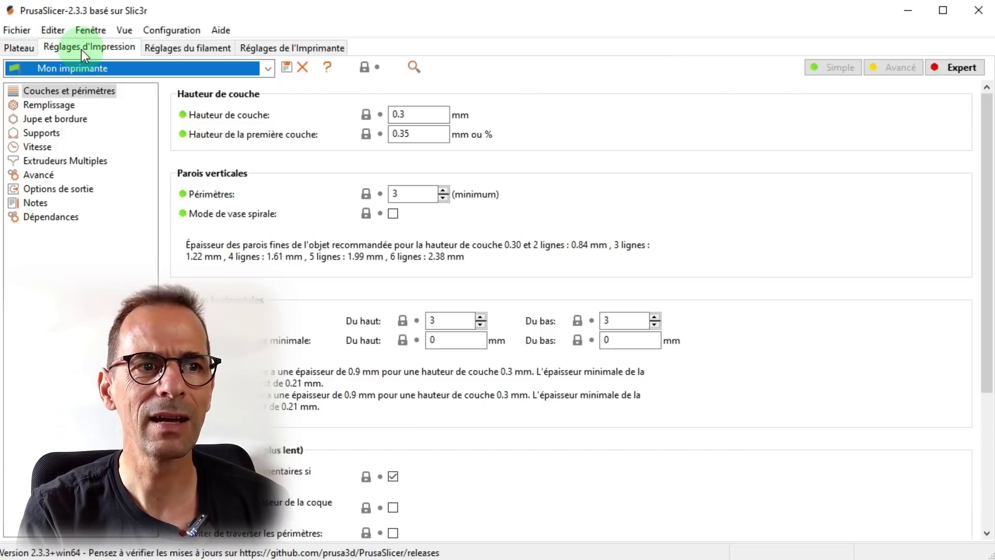
click(189, 52)
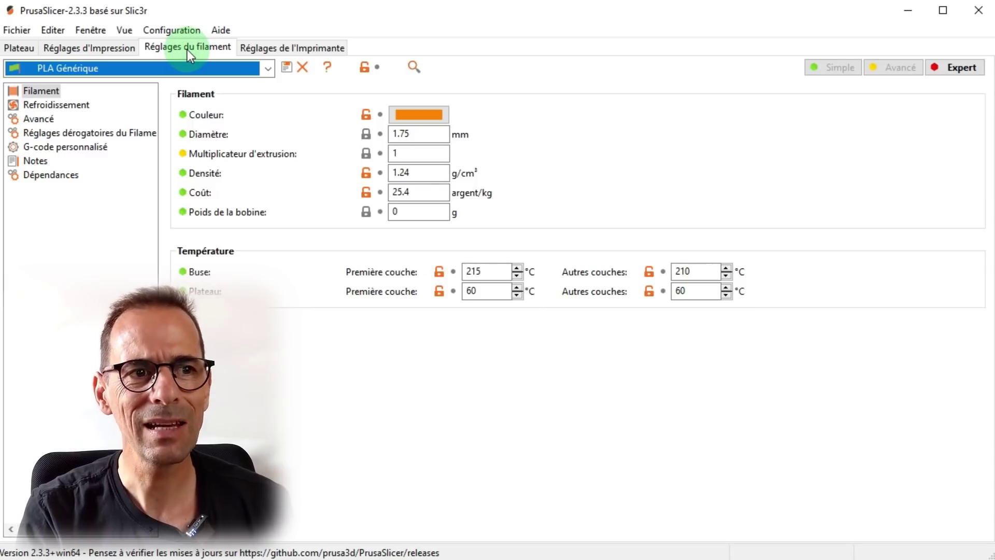
click(300, 49)
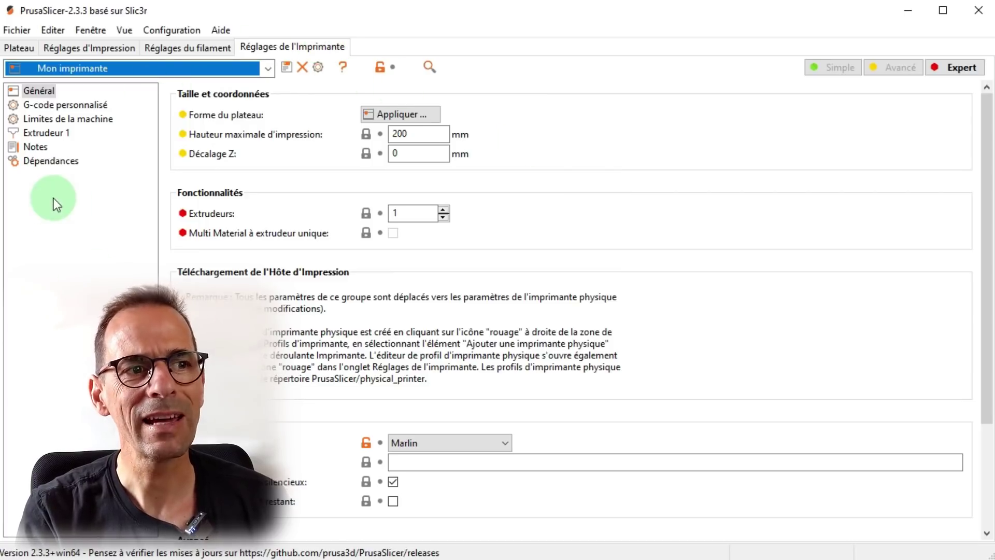
click(46, 106)
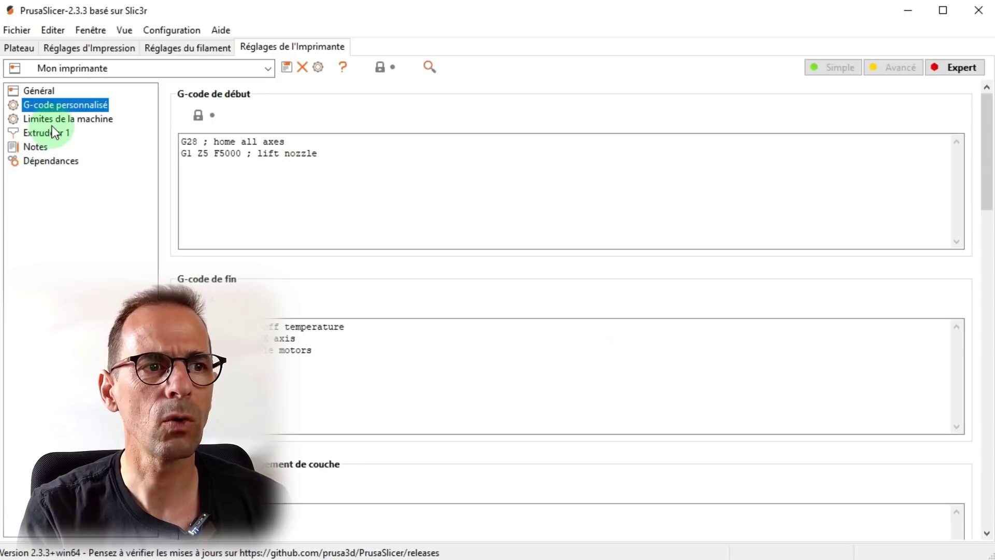
click(53, 122)
click(44, 133)
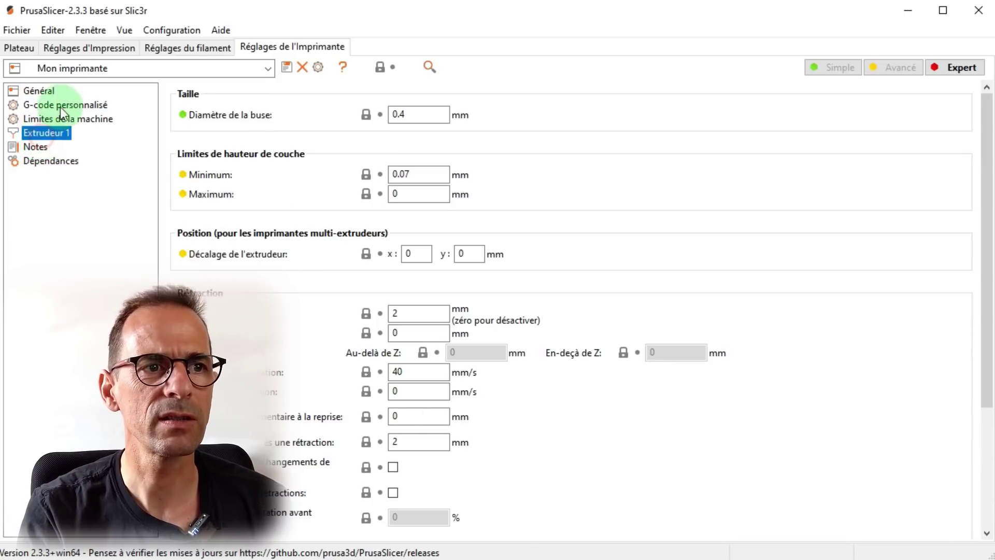
click(189, 47)
click(31, 105)
click(37, 119)
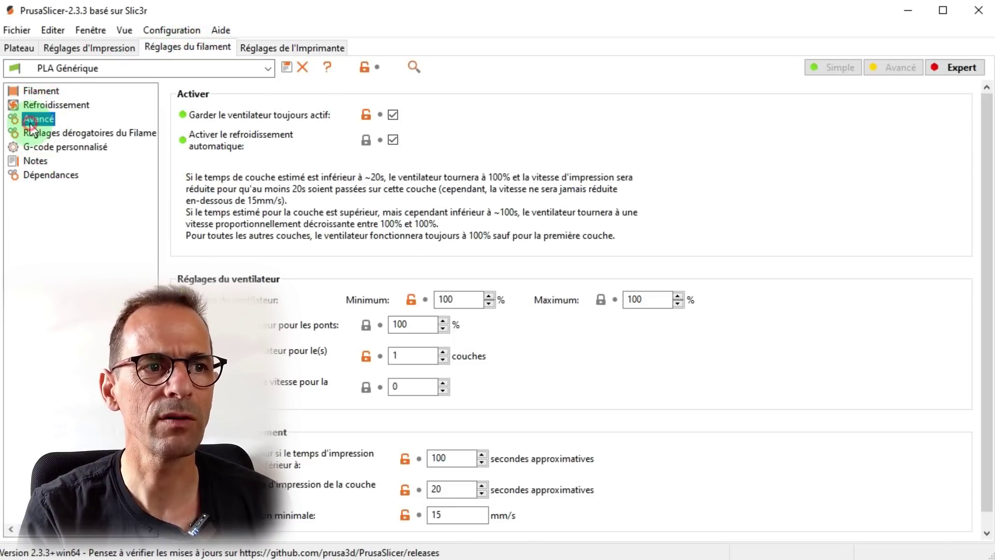
click(40, 135)
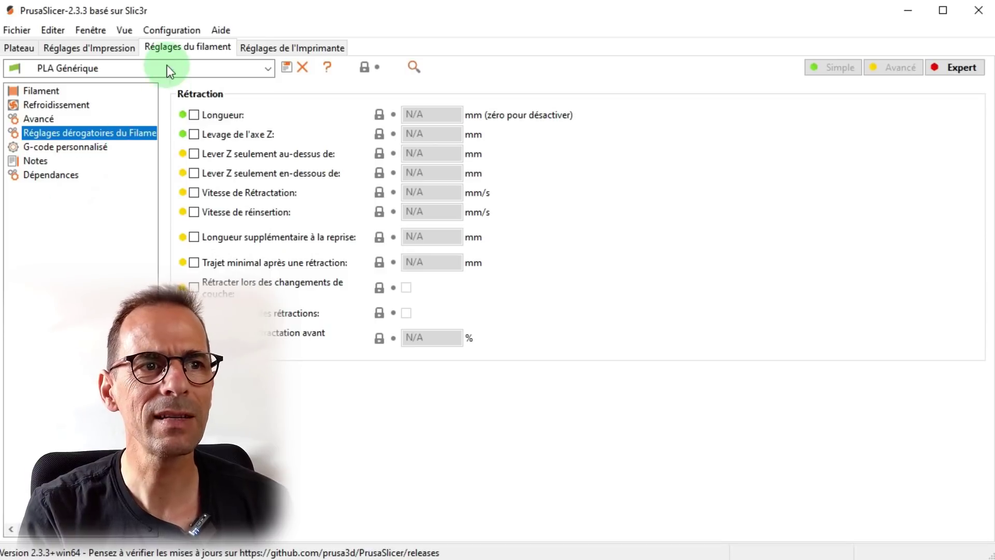
Step: Look over the available configuration commands from the print settings page and return to the Plateau view
click(66, 46)
click(155, 32)
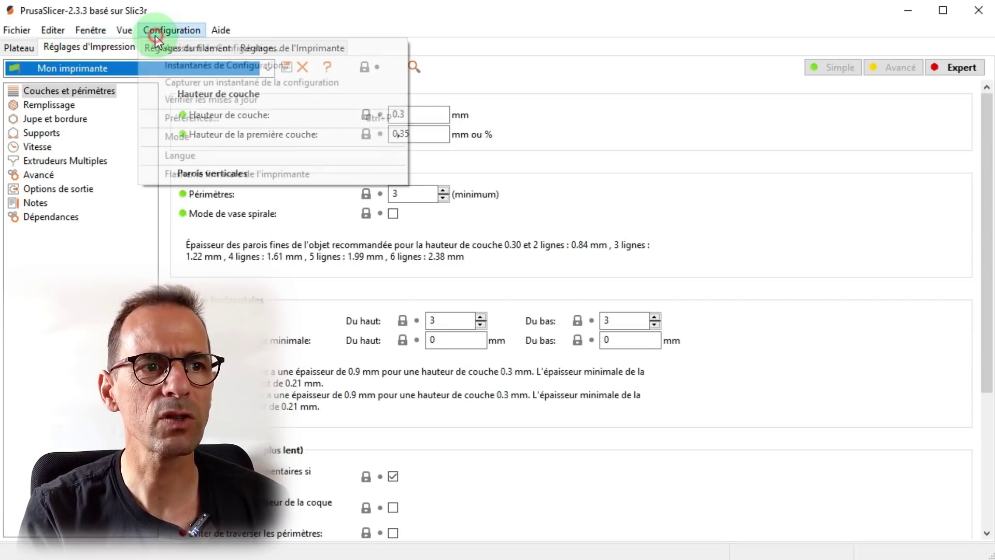
click(179, 160)
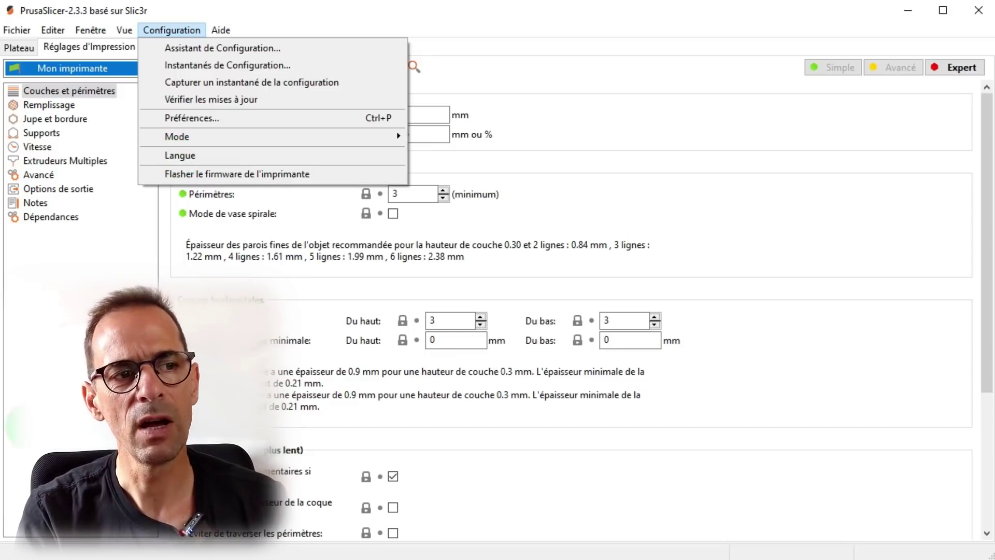
click(18, 46)
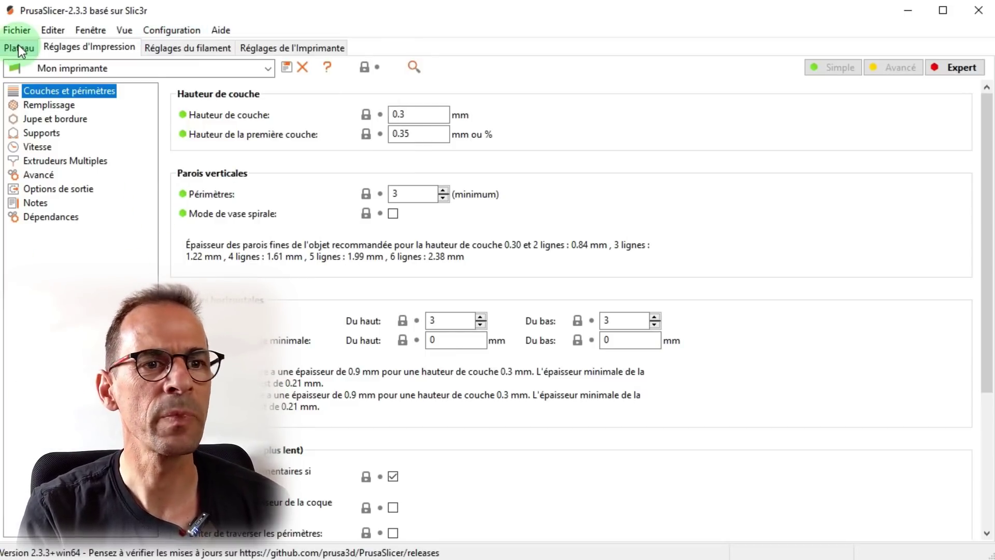
click(332, 265)
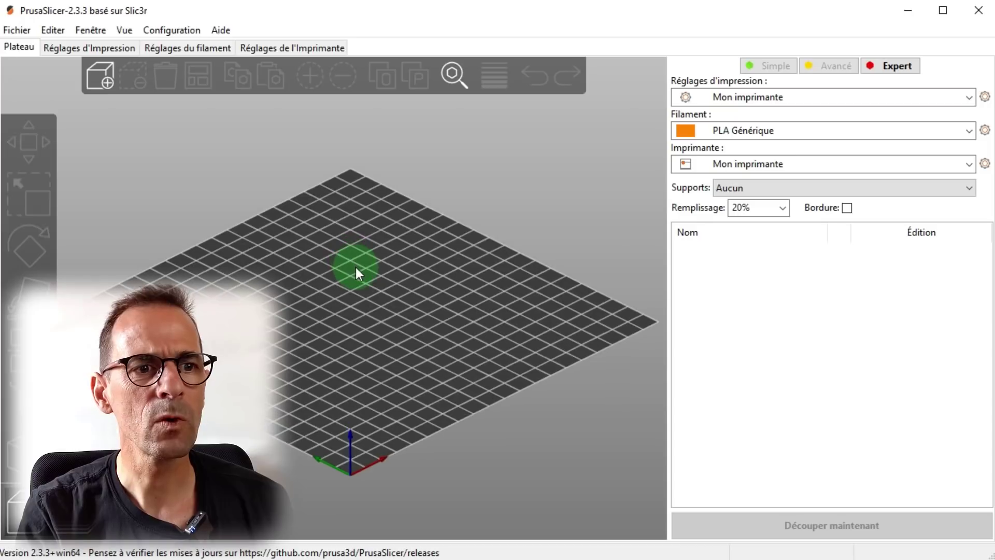
drag(356, 268, 365, 271)
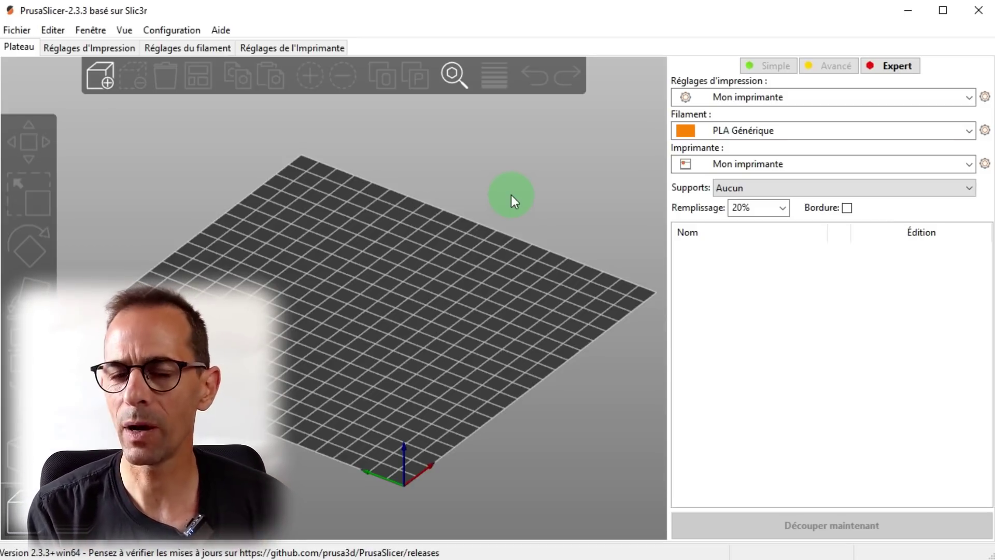
Step: Start the Configuration Assistant, advance to the Autres Fabriquants page and deselect Anycubic
click(172, 30)
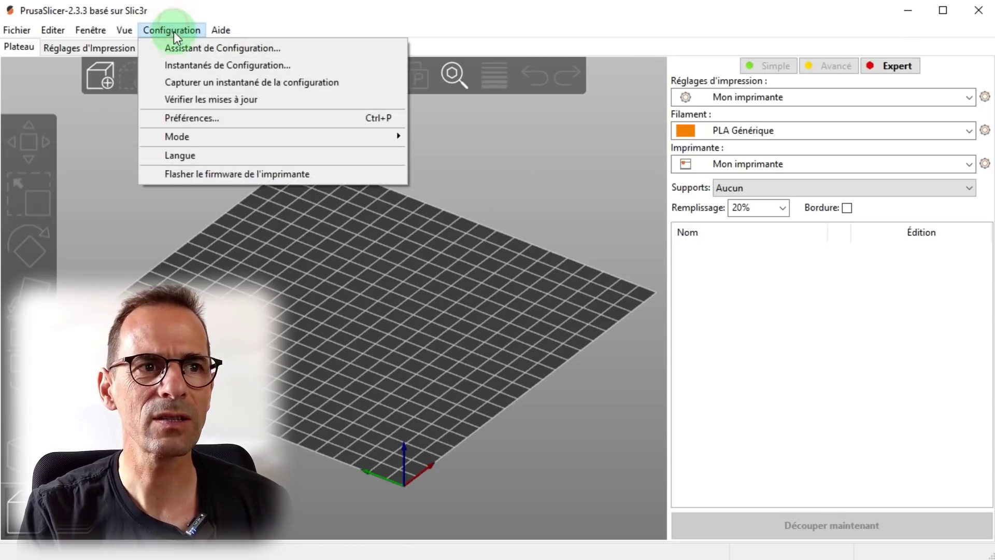
click(177, 48)
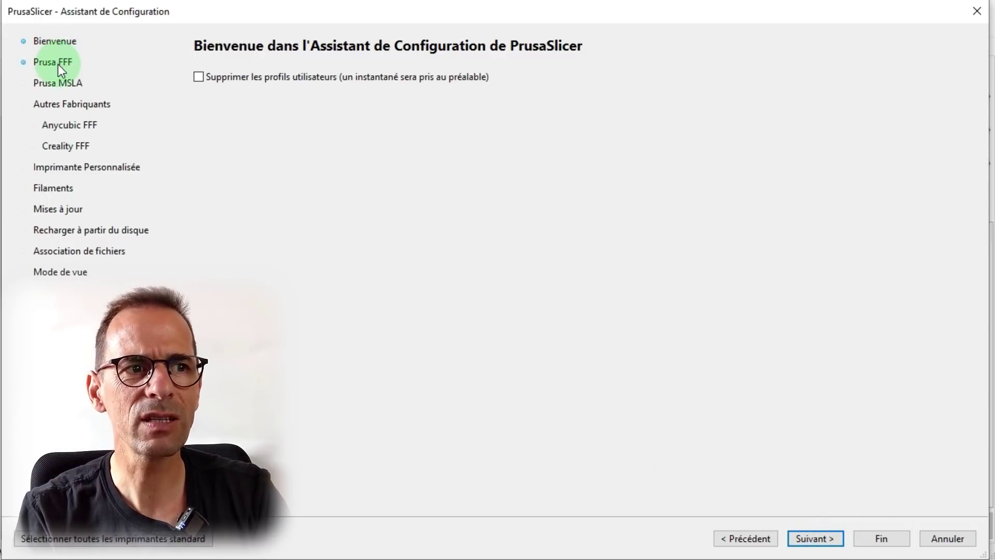
click(813, 537)
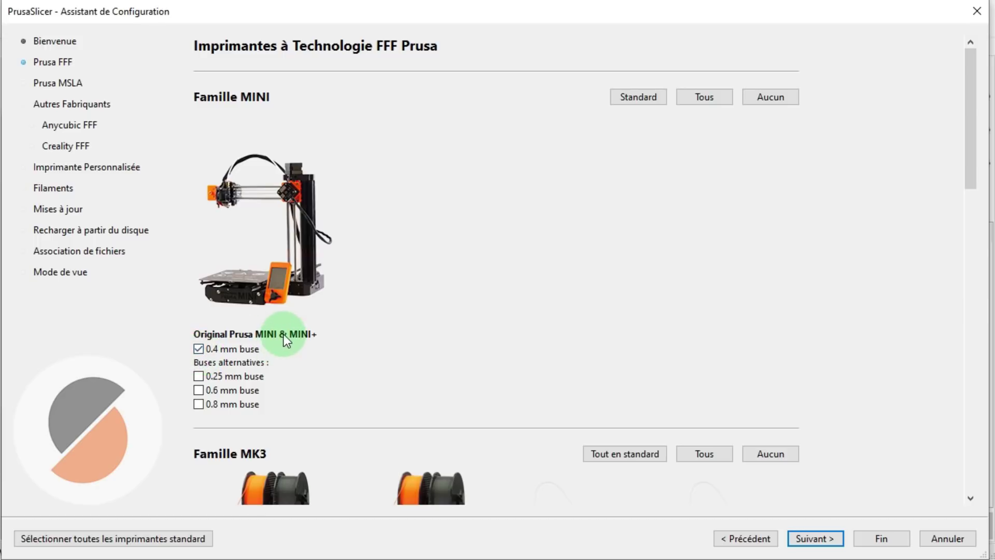
scroll(693, 253, down, 8)
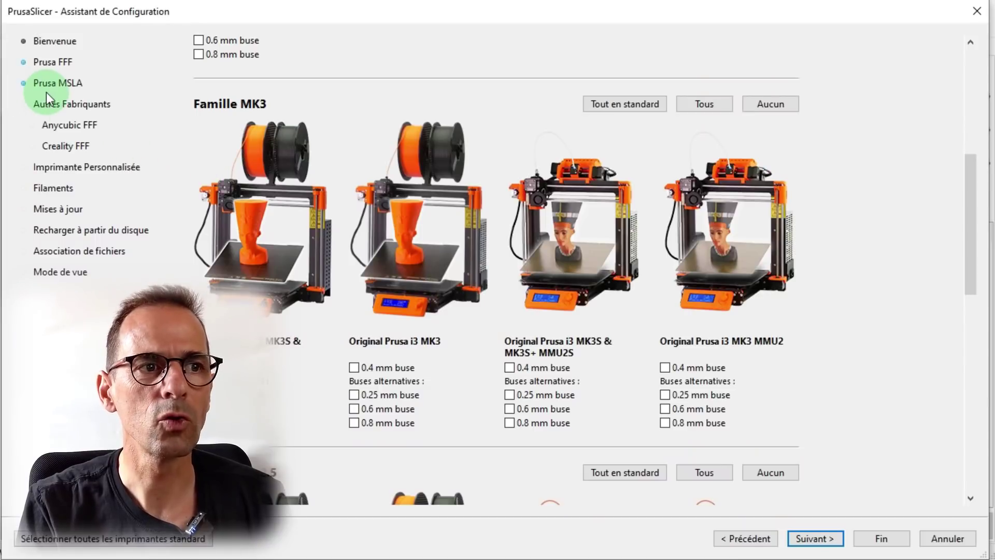
click(808, 538)
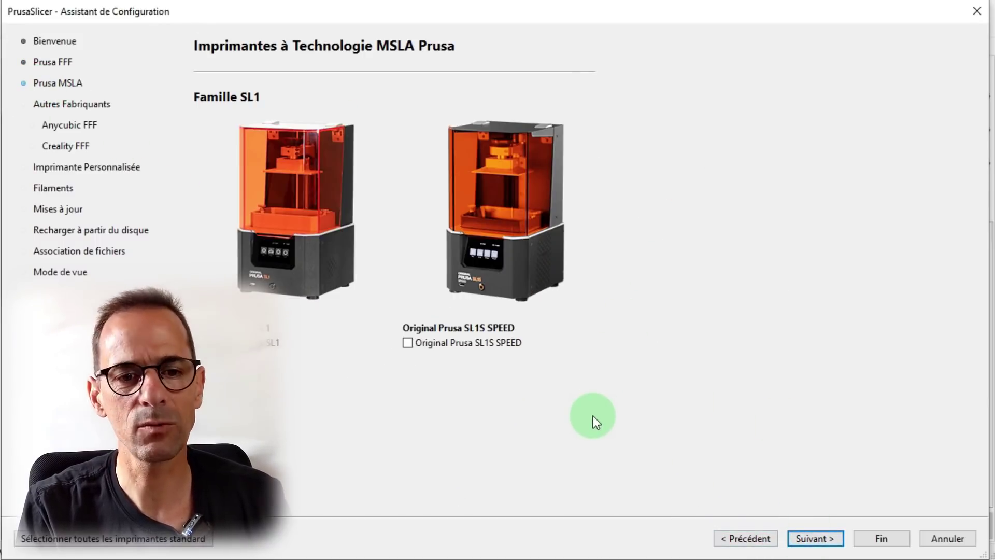
click(804, 539)
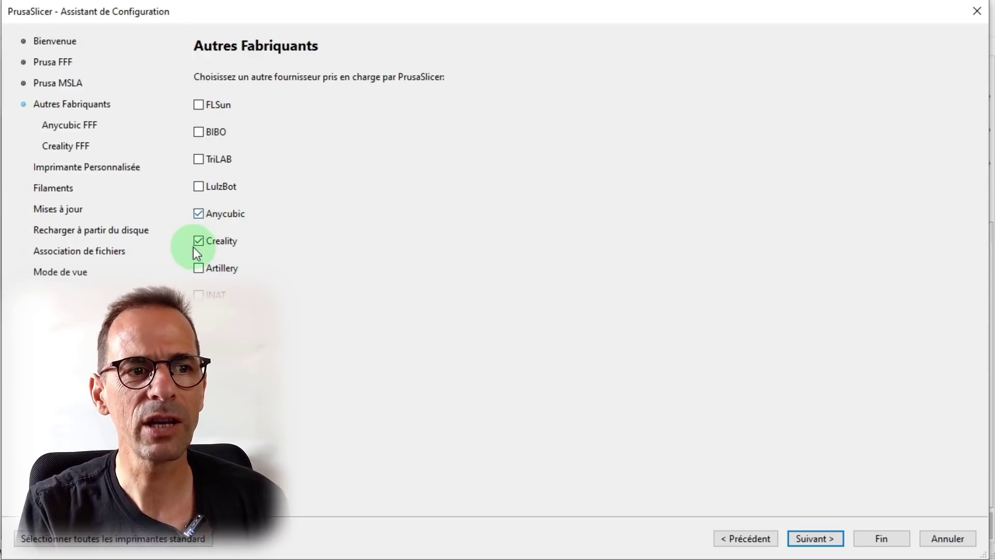
click(199, 214)
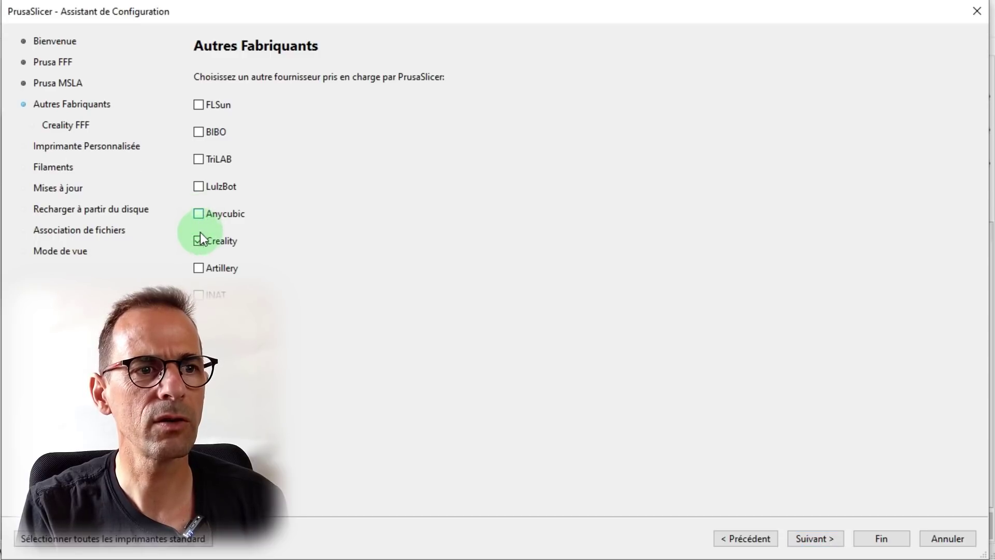
click(199, 269)
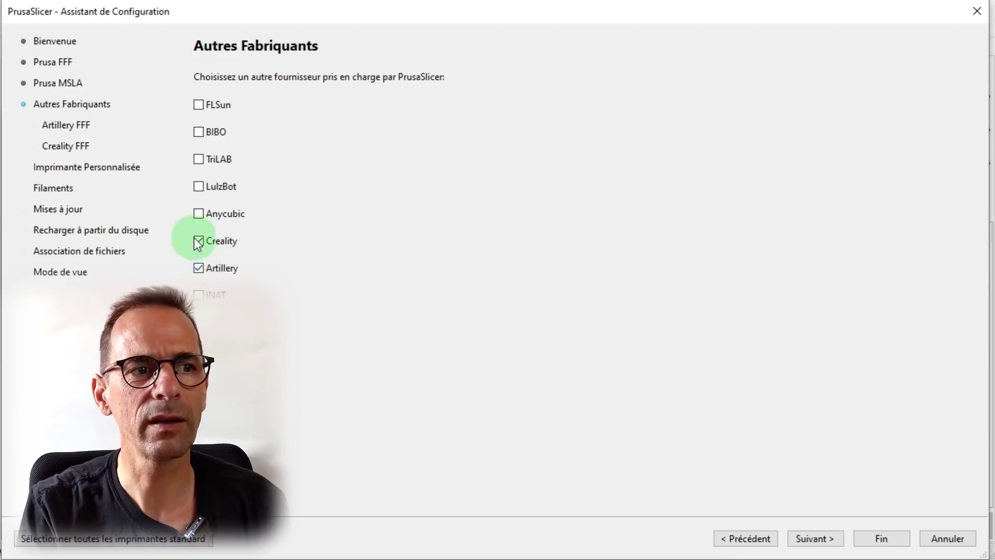
click(198, 267)
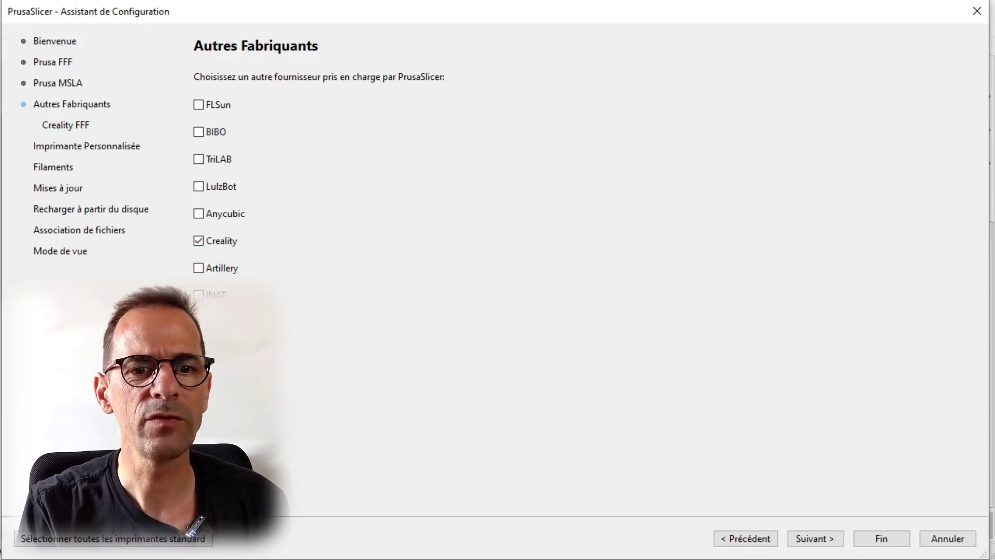
click(816, 539)
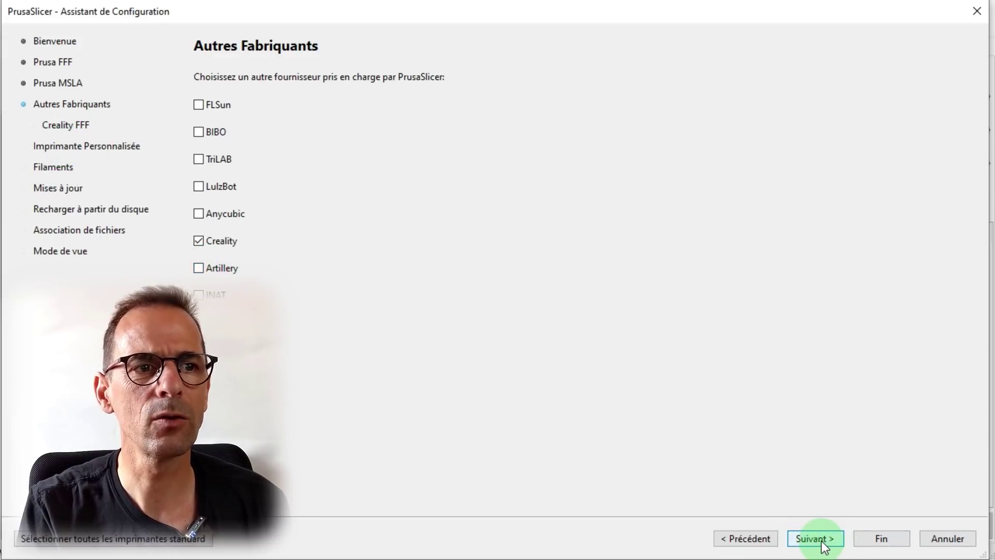
click(820, 540)
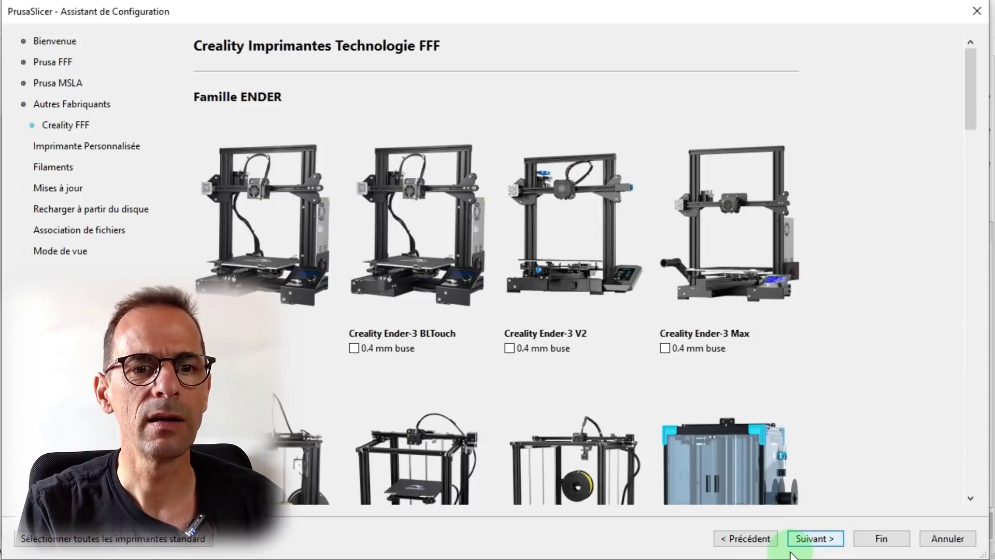
click(755, 540)
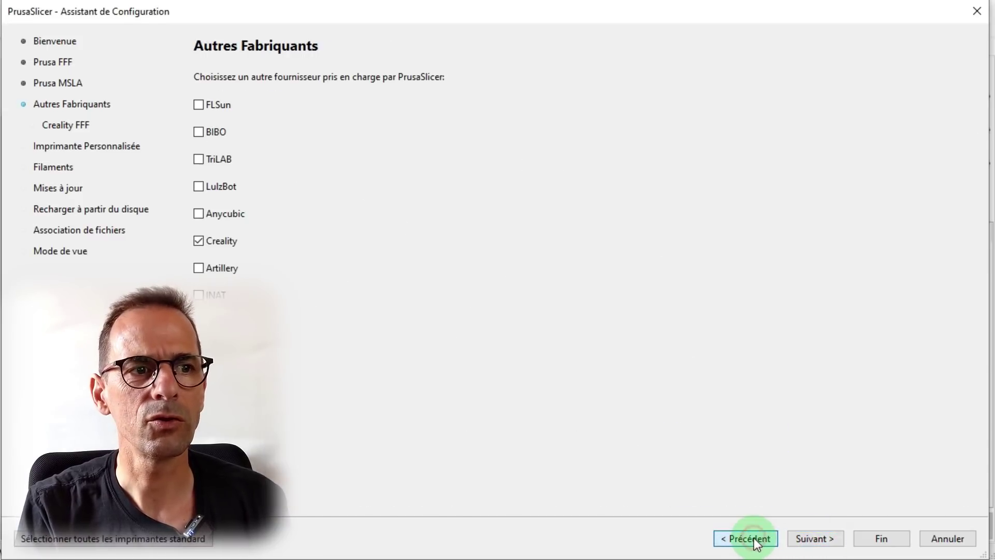
Step: Enable Artillery as an additional manufacturer and go to its FFF printers page
click(224, 273)
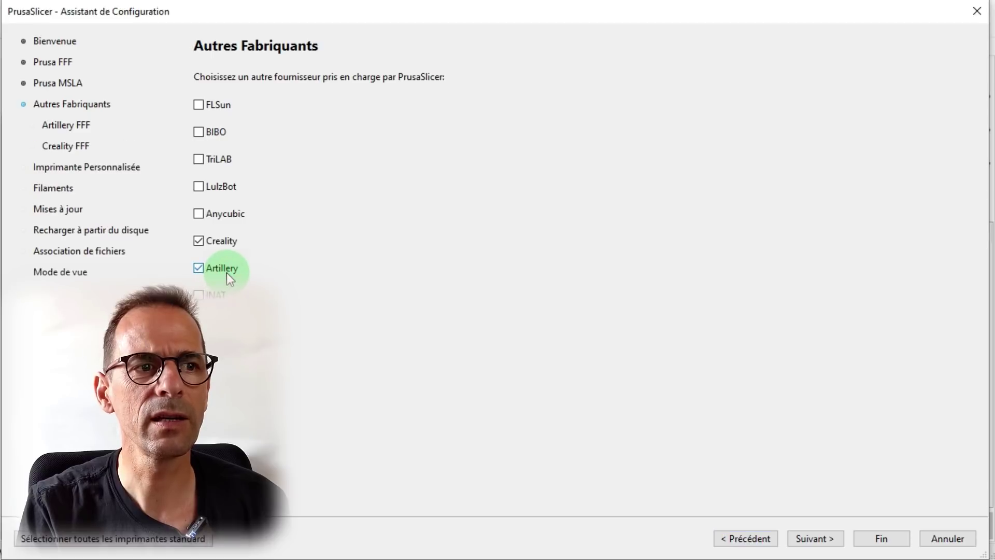
click(819, 537)
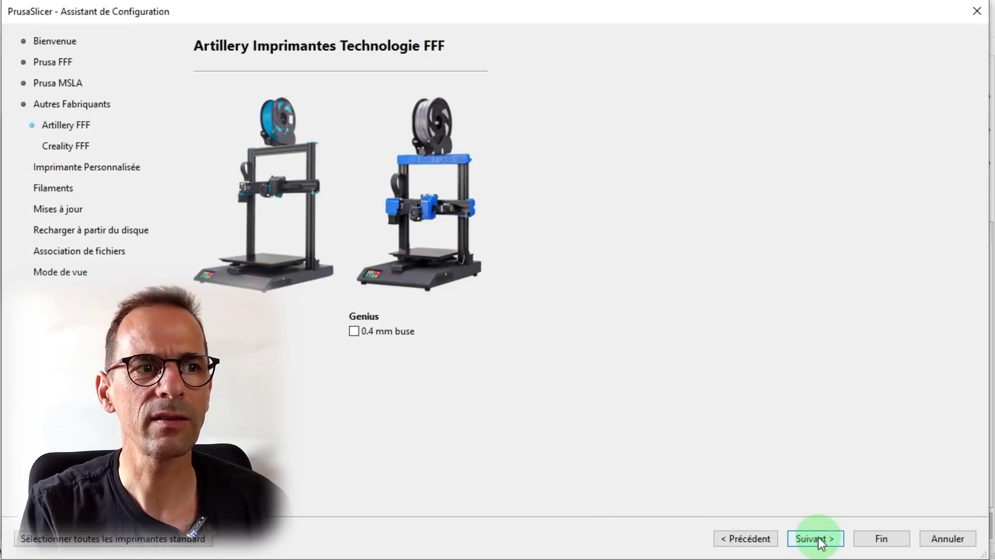
click(819, 537)
click(735, 536)
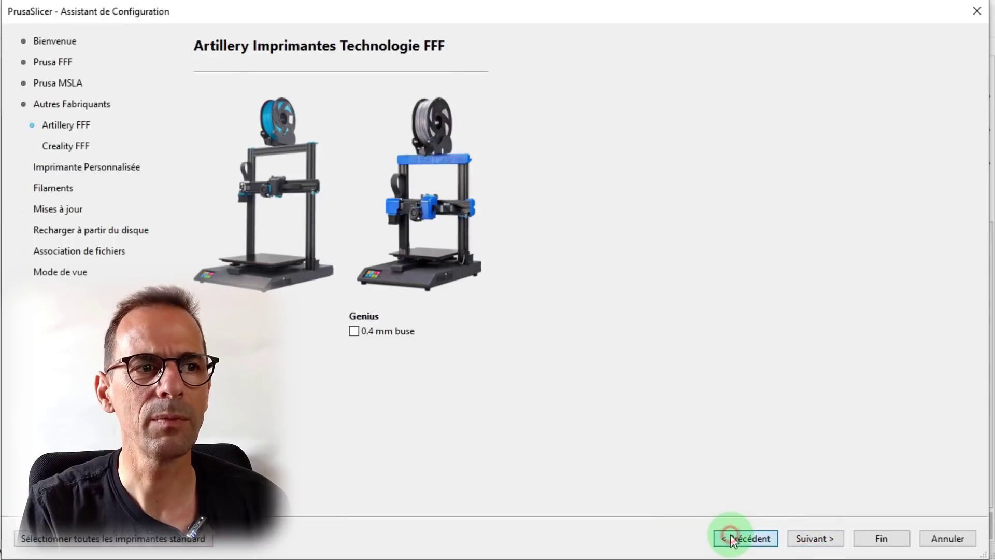
Step: Look through the Artillery FFF and Prusa MSLA printer pages and bring up the Creality FFF page
click(70, 148)
click(73, 123)
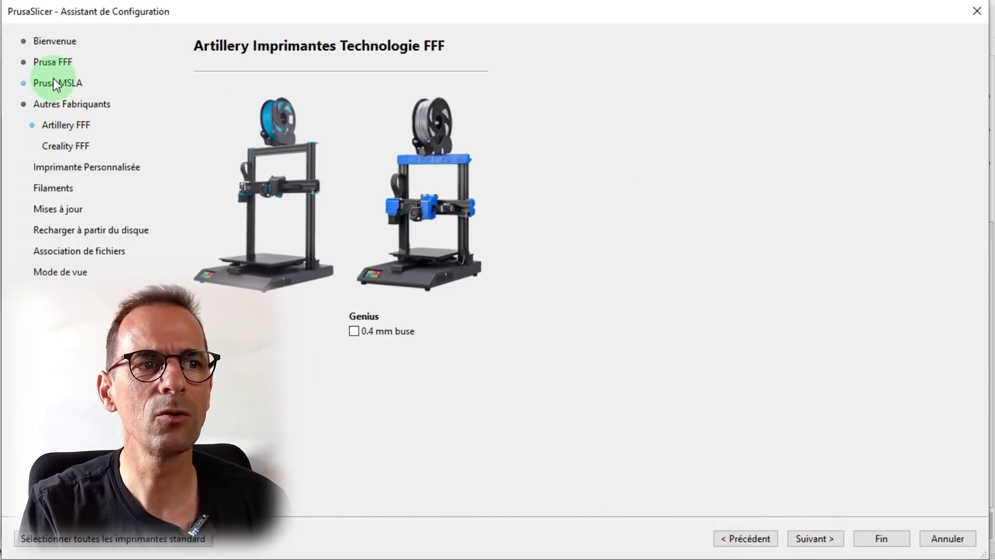
click(54, 81)
click(70, 127)
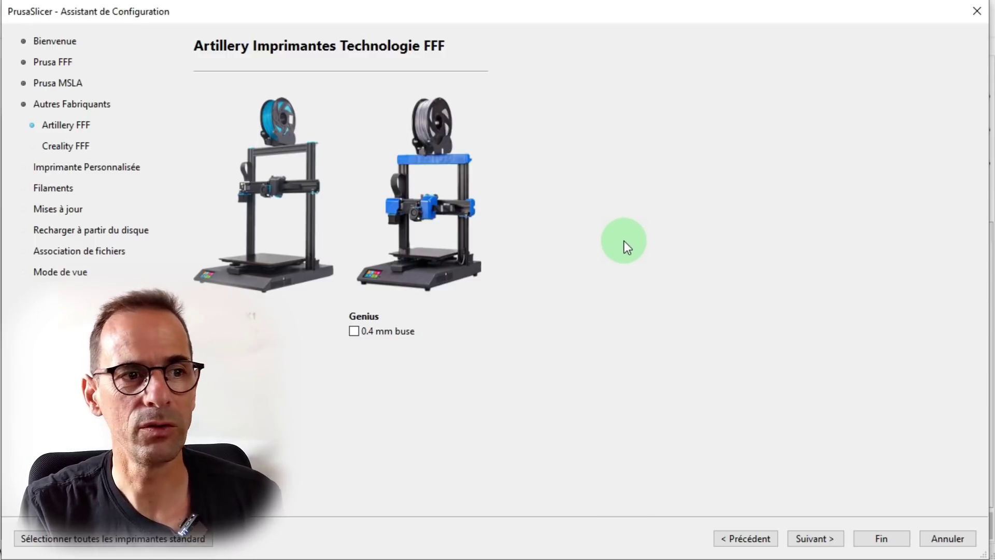
click(58, 147)
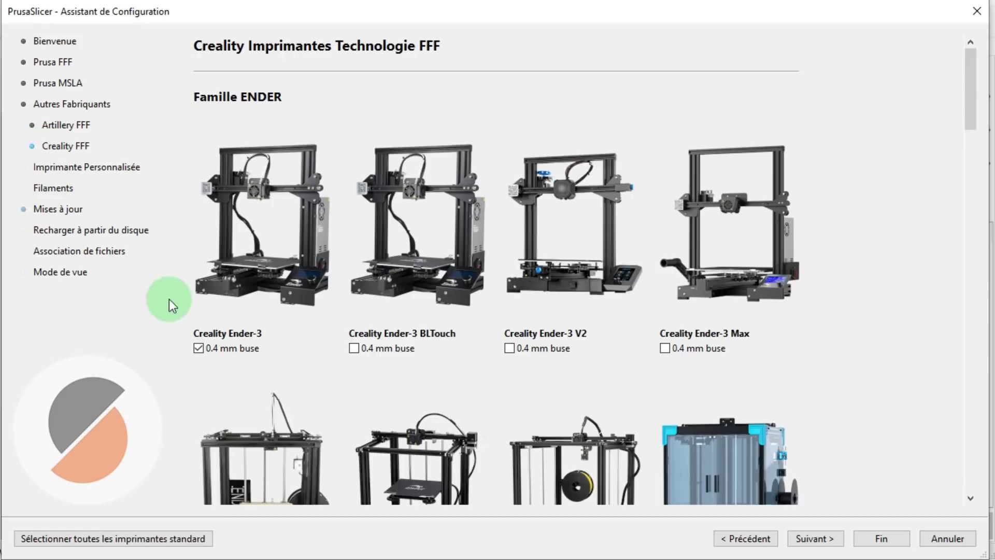
Step: Look over the Ender-3 nozzle option and the other models on the Creality FFF page
click(198, 348)
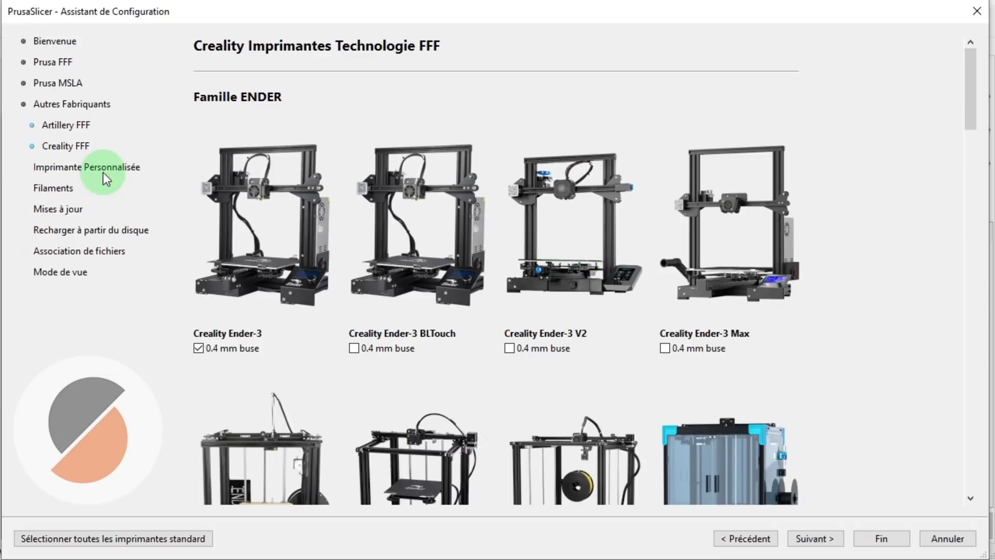
scroll(415, 321, down, 4)
scroll(451, 296, up, 4)
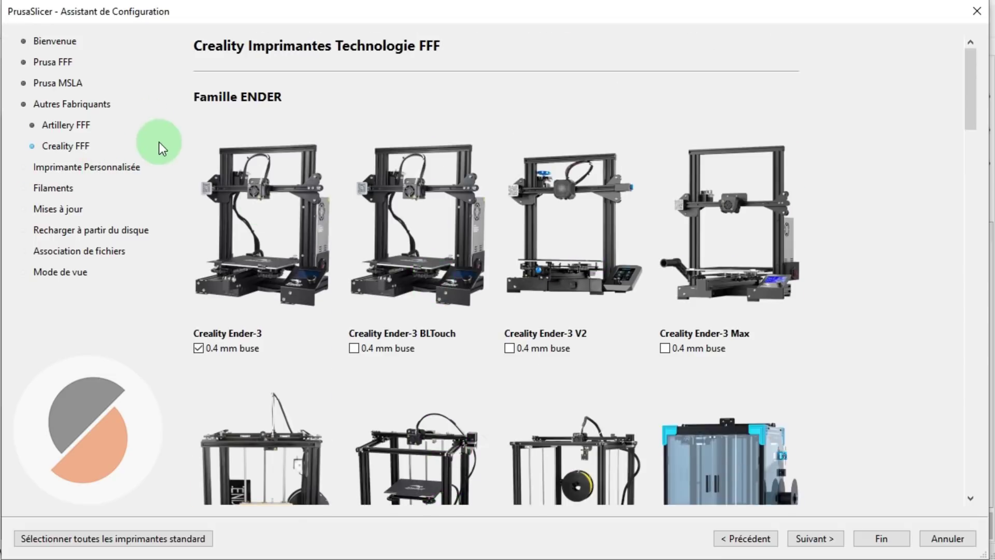
Step: Enable LulzBot, TriLAB and BIBO on the Autres Fabriquants page
click(61, 104)
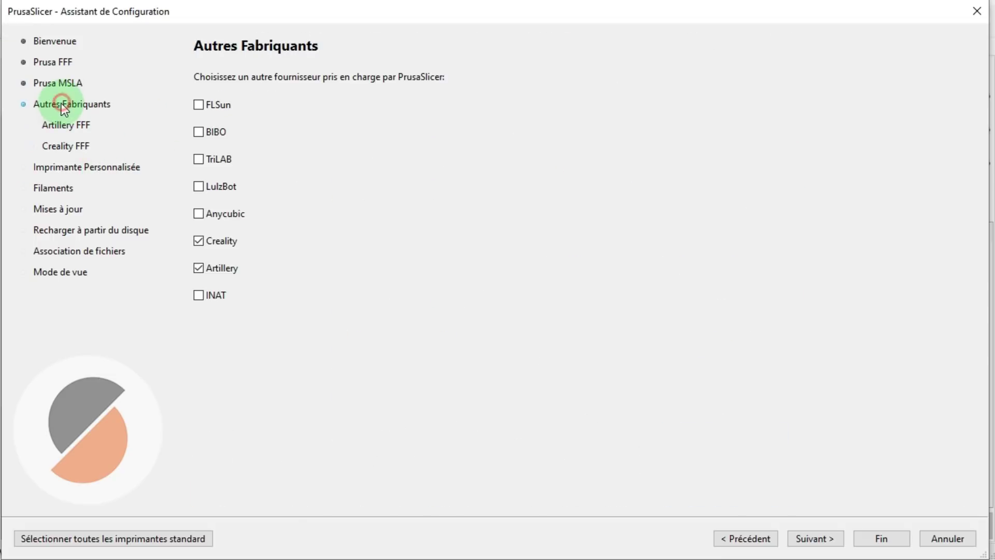
click(199, 186)
click(198, 159)
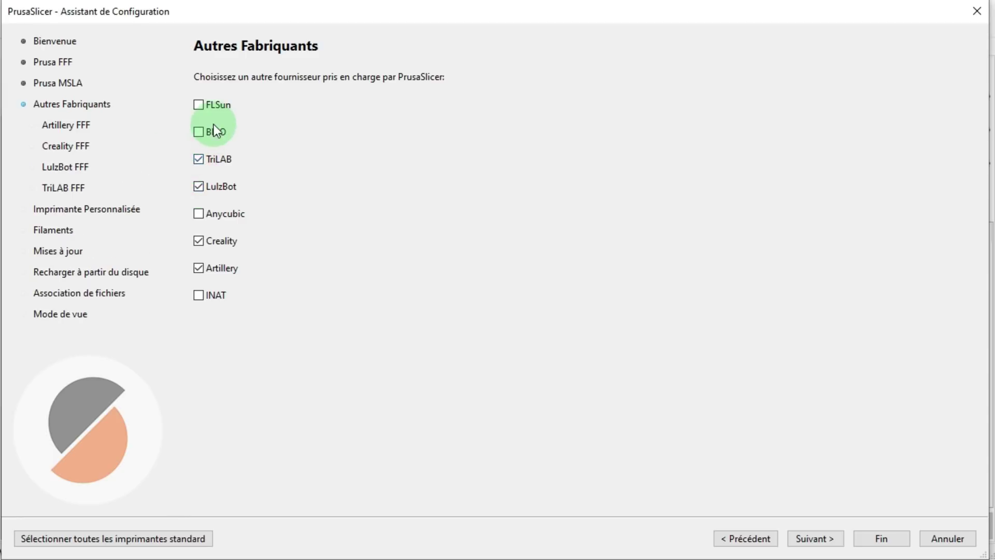
click(206, 133)
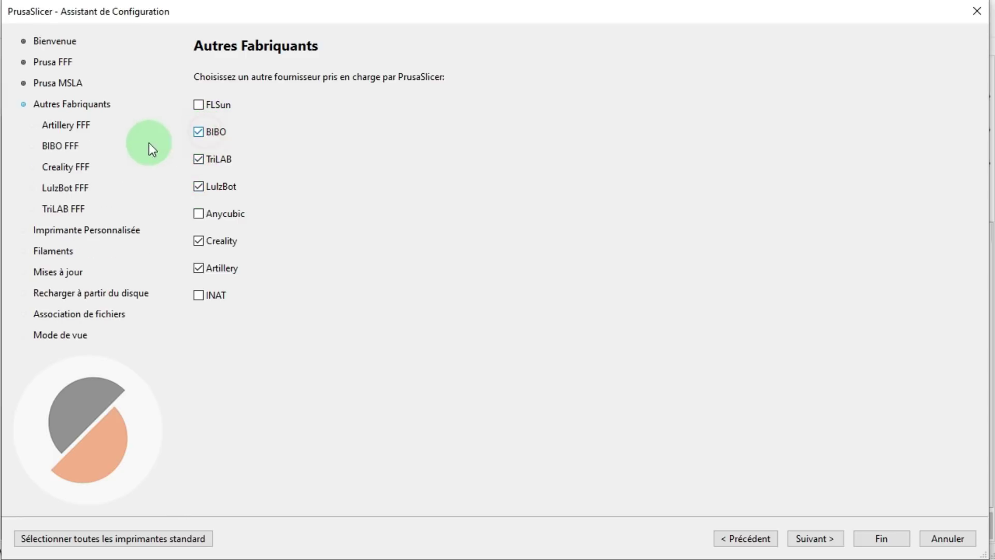
Step: Look through the Artillery, BIBO, Creality, LulzBot and TriLAB FFF printer pages
click(62, 127)
click(63, 145)
click(63, 171)
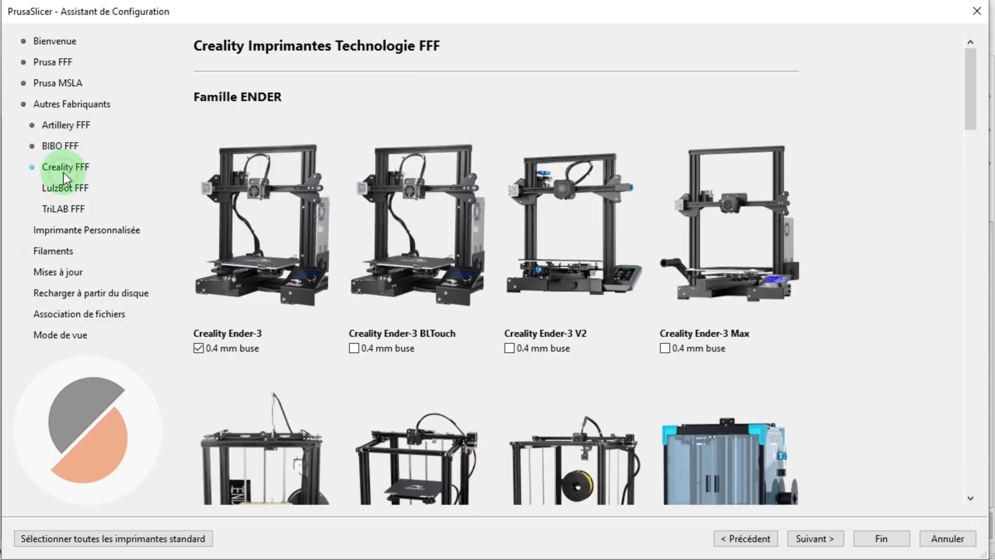
click(65, 190)
click(61, 211)
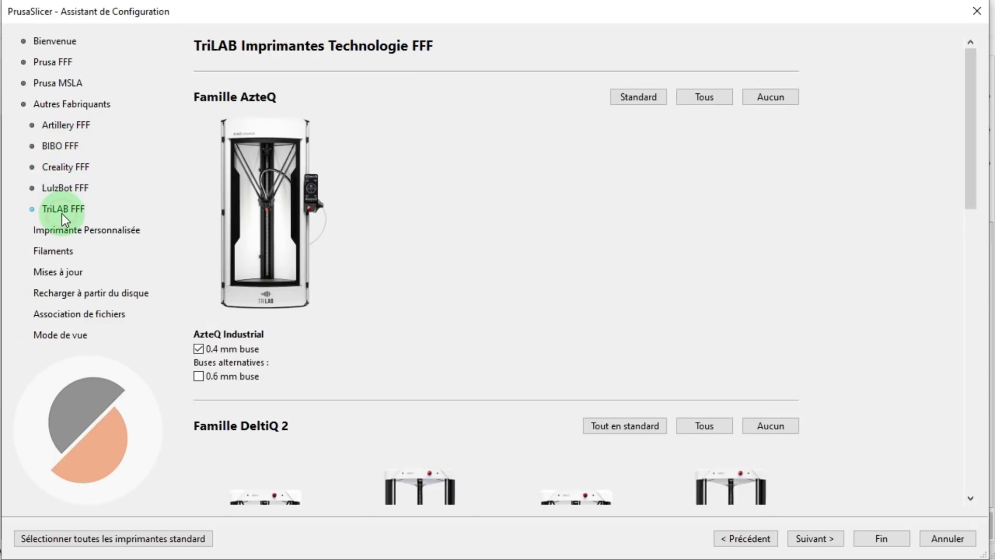
Step: Deselect LulzBot, TriLAB and BIBO on the Autres Fabriquants page
click(72, 104)
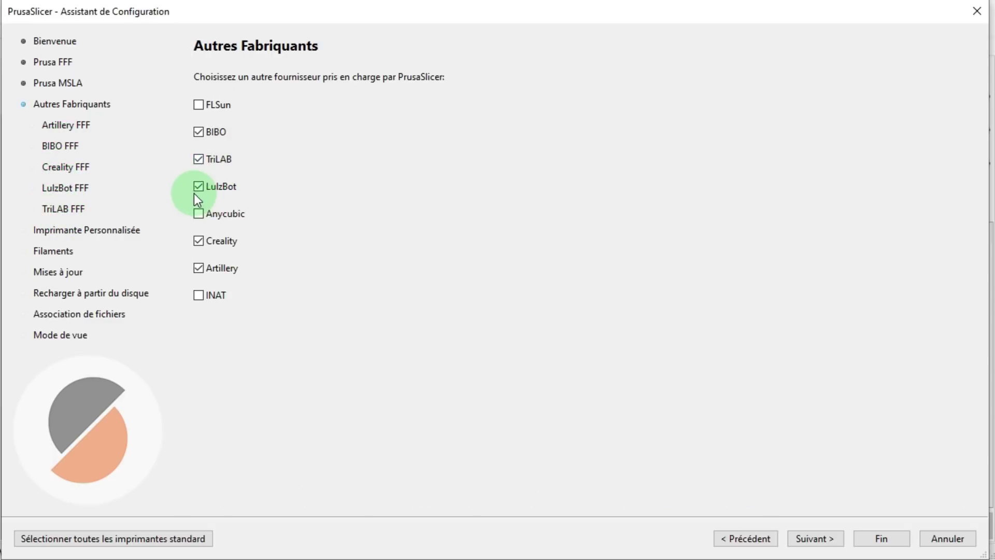
click(199, 187)
click(198, 158)
click(198, 131)
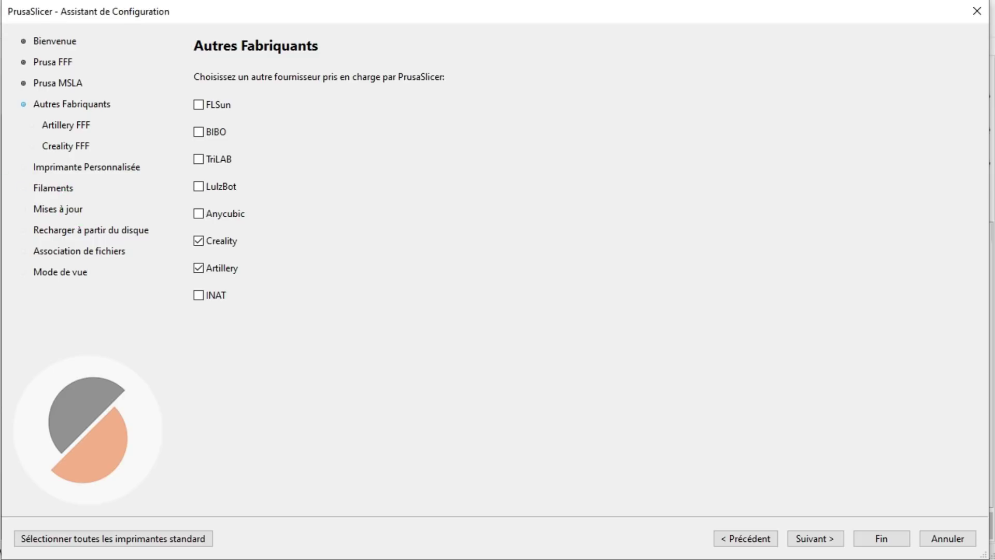
Step: View the Creality FFF and Imprimante Personnalisée pages, and filter the filament profiles by Creality Ender-3
click(61, 148)
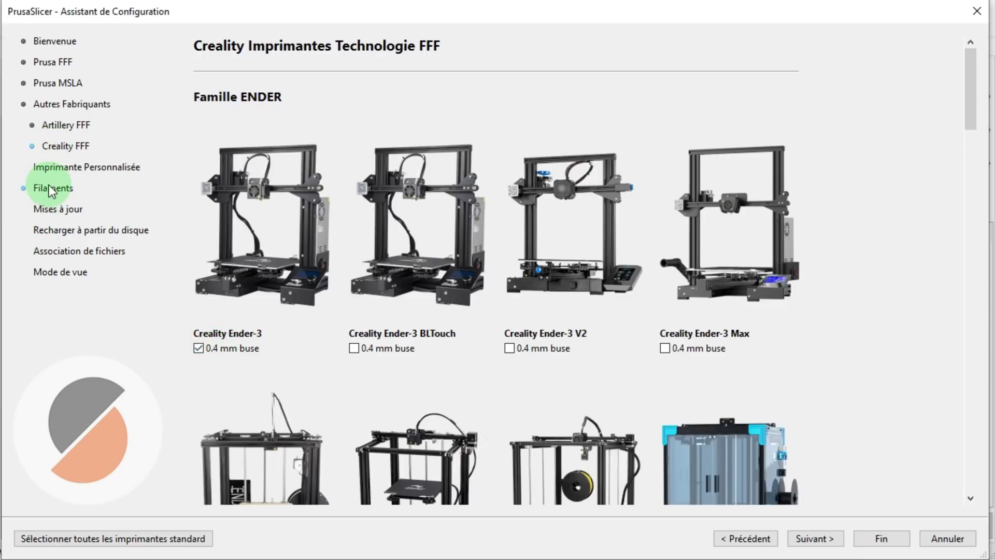
click(57, 166)
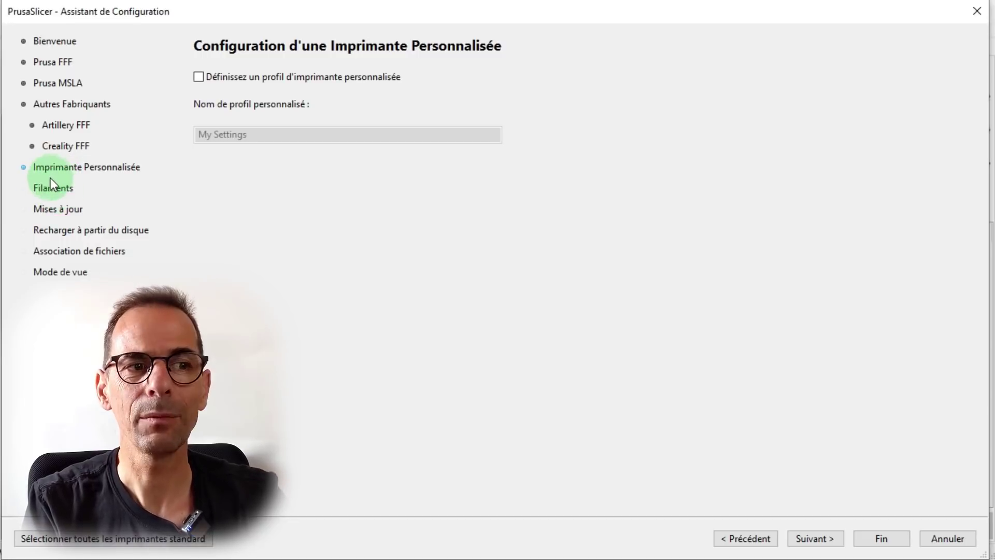
click(57, 189)
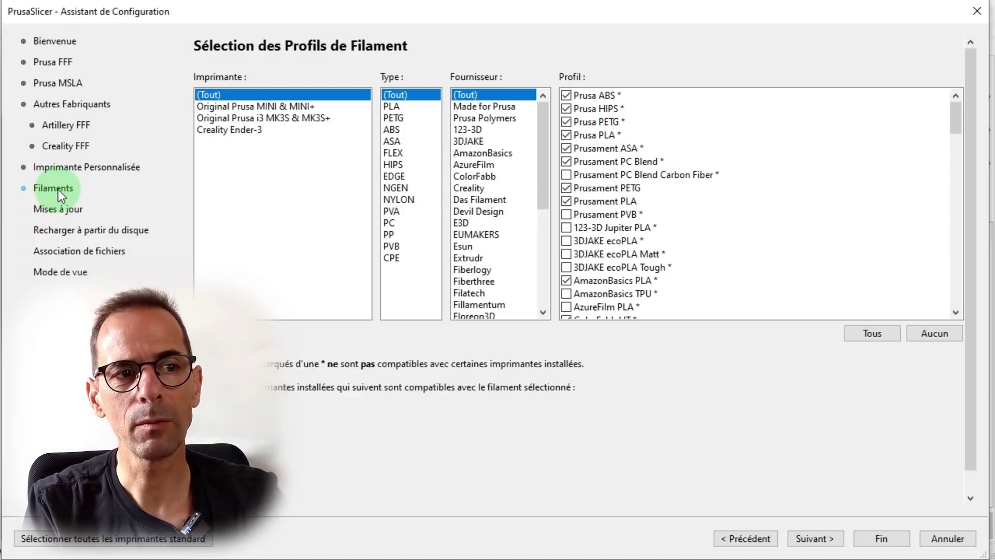
click(232, 133)
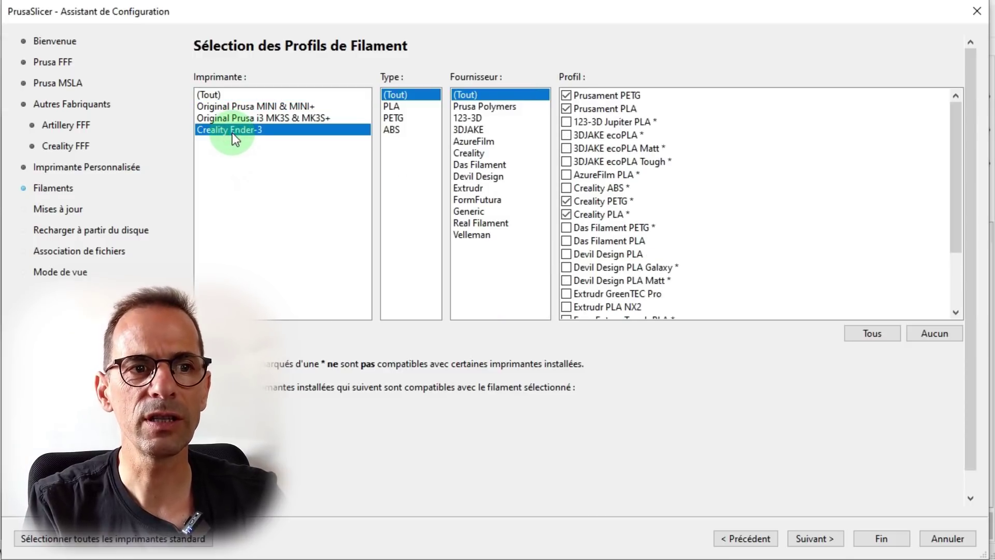
Step: Check the Creality-brand filament profiles for the Ender-3 under the PLA, PETG and ABS types
click(389, 110)
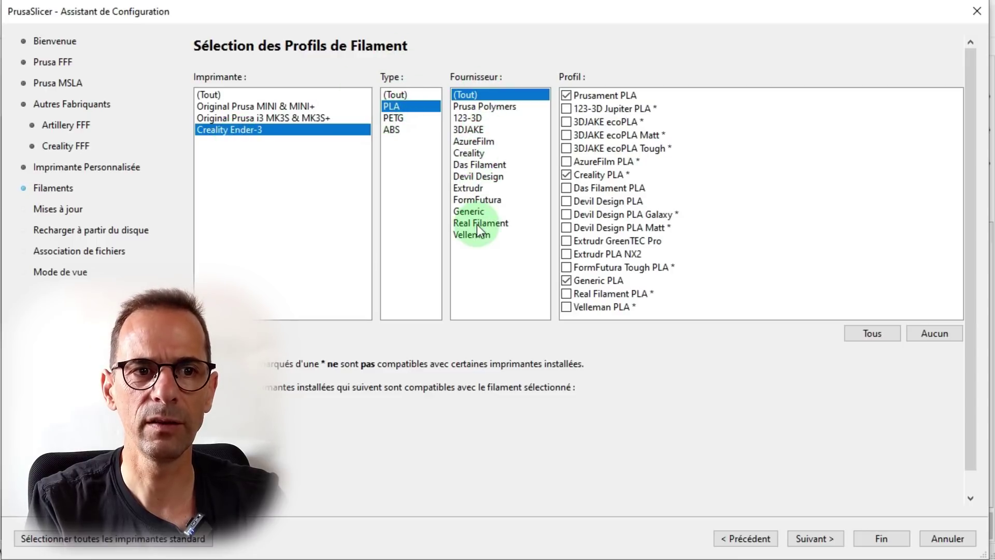
click(466, 153)
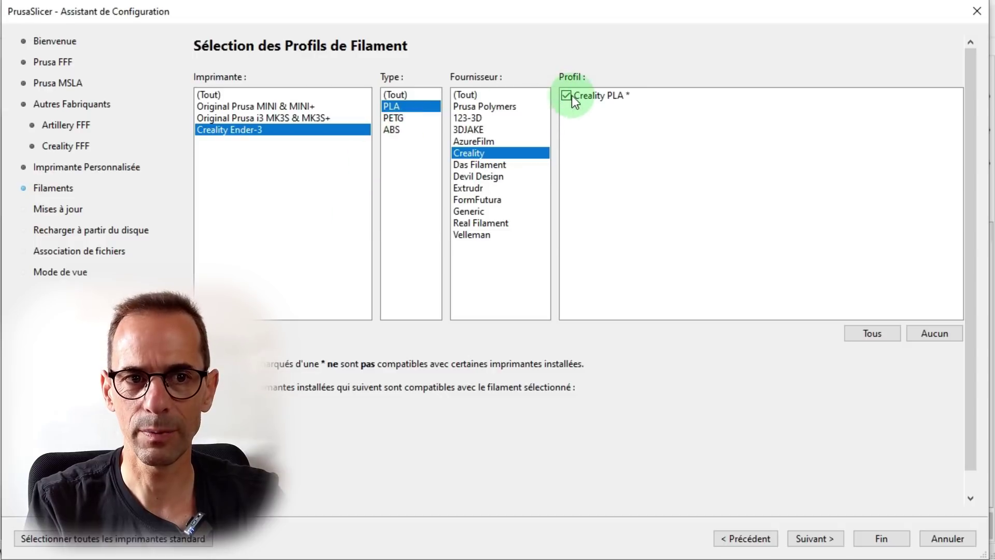
click(396, 120)
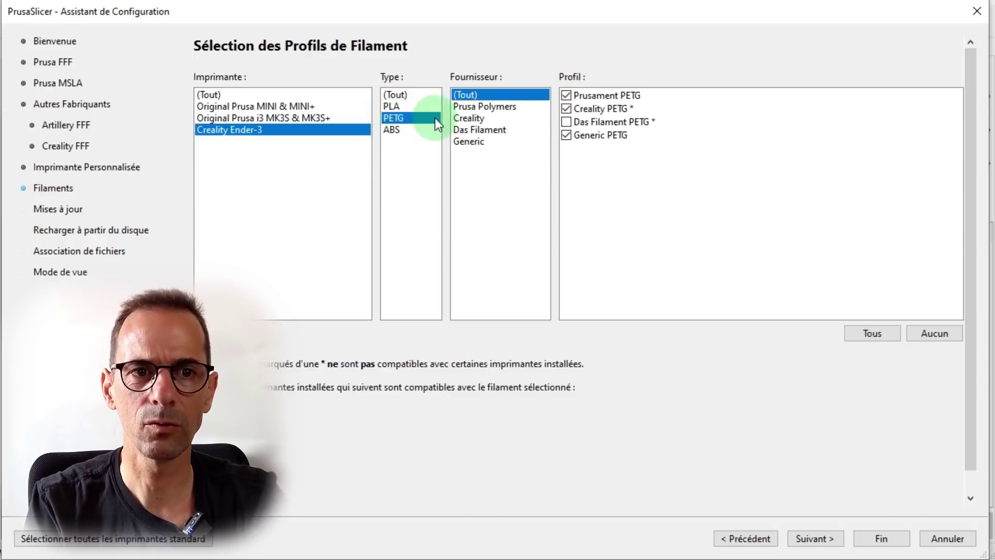
click(470, 122)
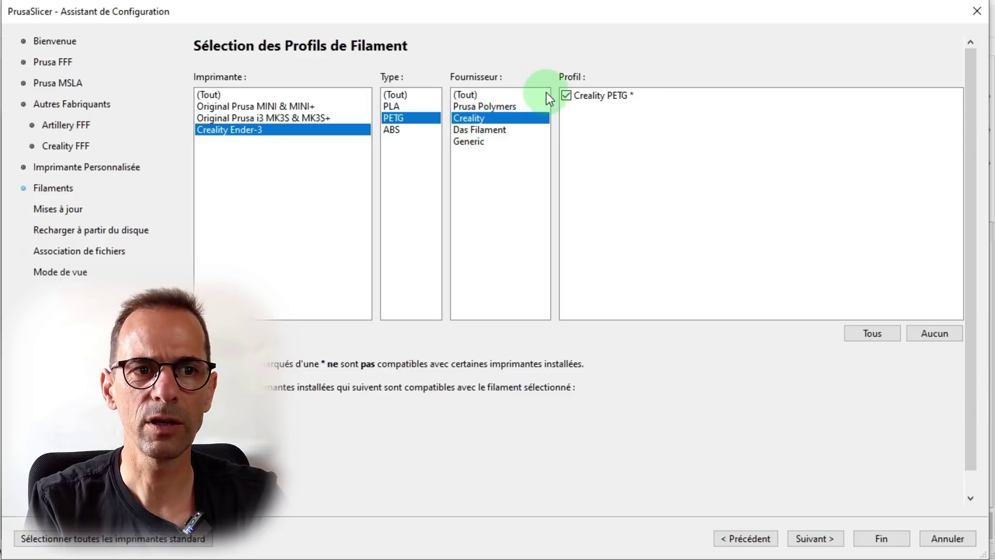
click(392, 130)
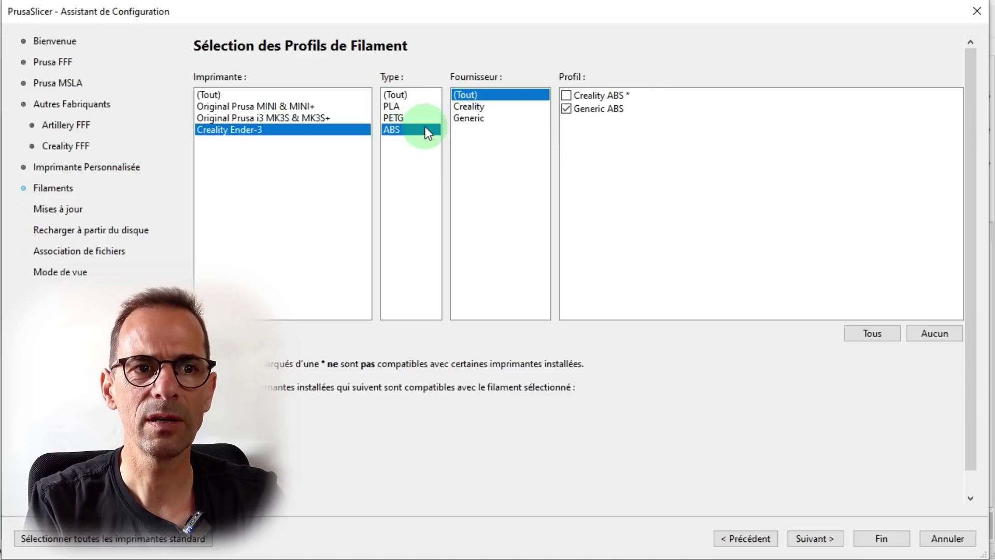
click(469, 107)
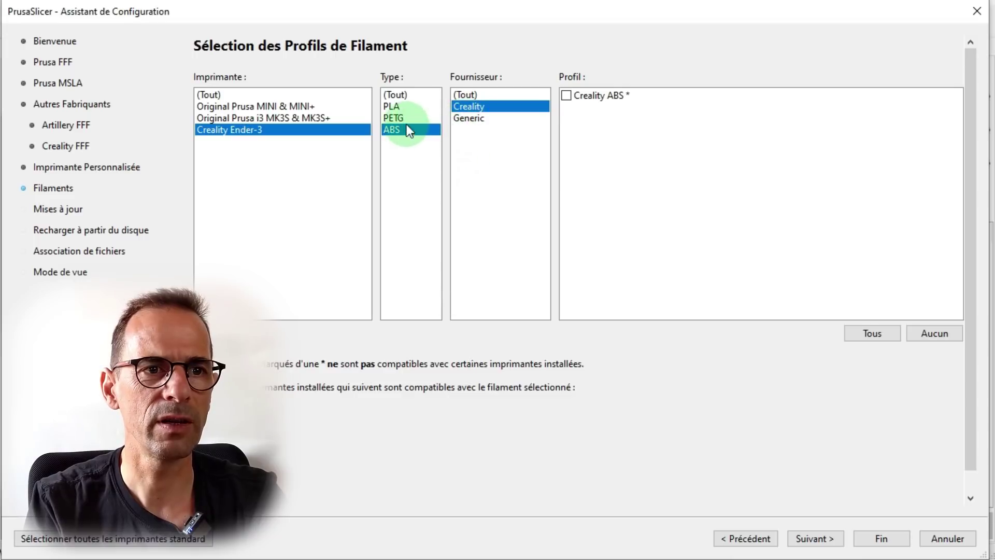
Step: Check the Generic PETG and Generic PLA profiles for the Ender-3 and finish the Configuration Assistant
click(393, 117)
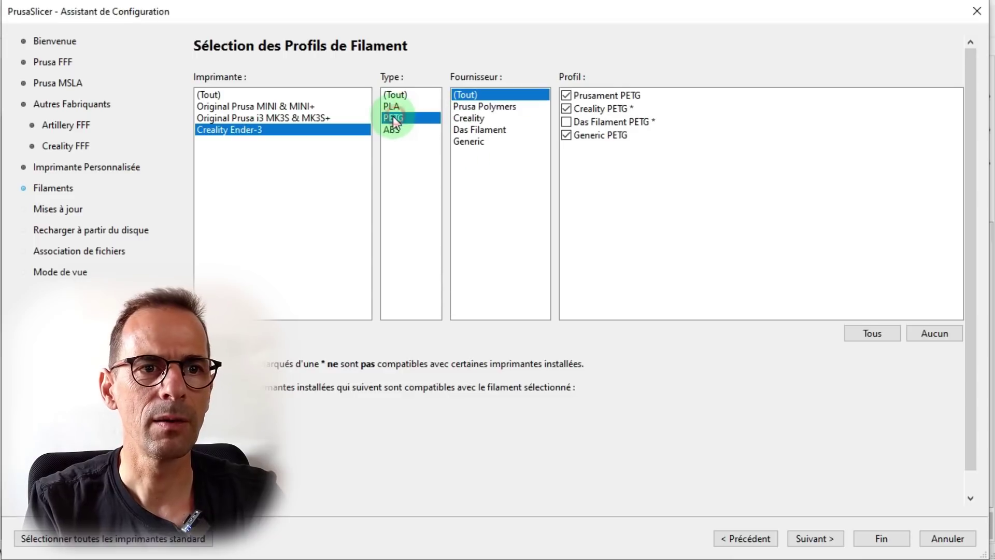
click(468, 144)
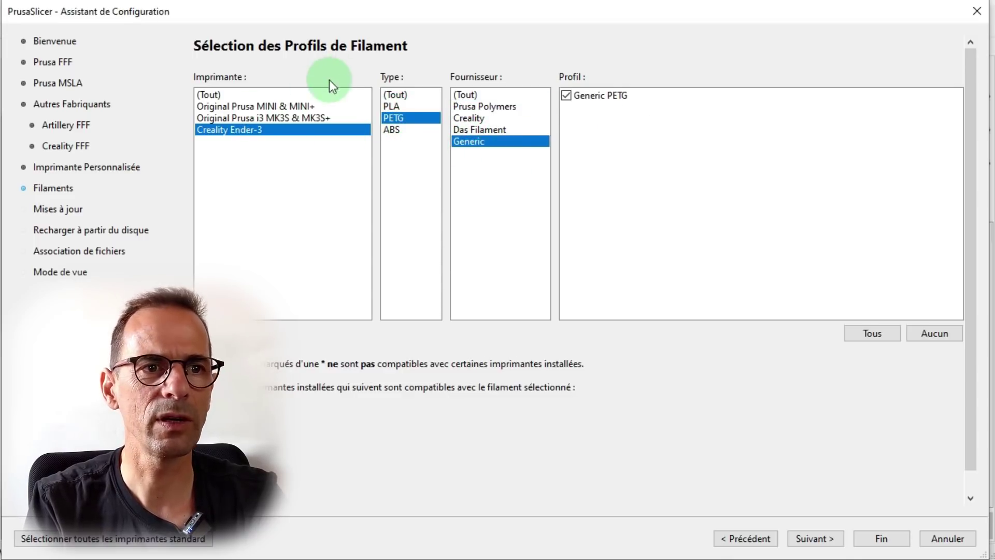
click(391, 106)
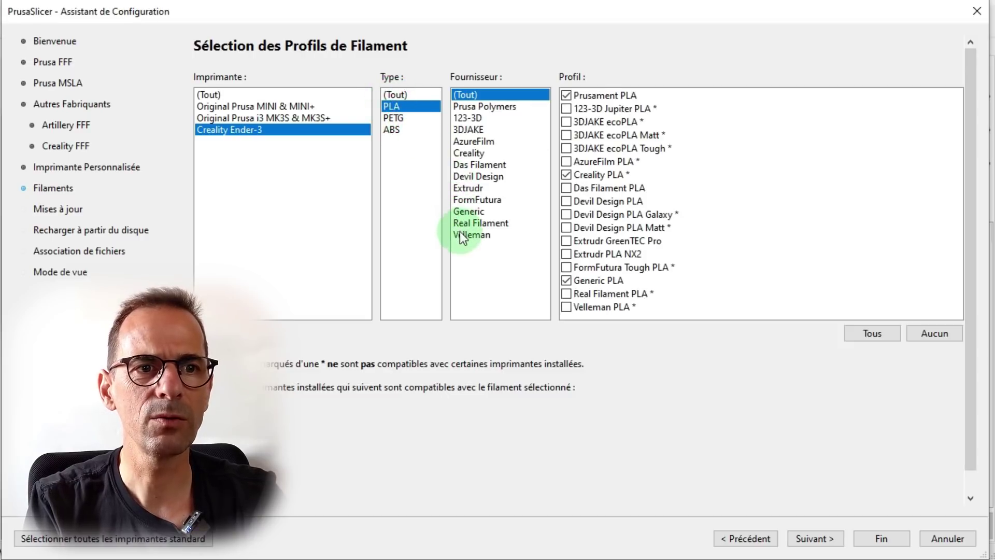
click(473, 210)
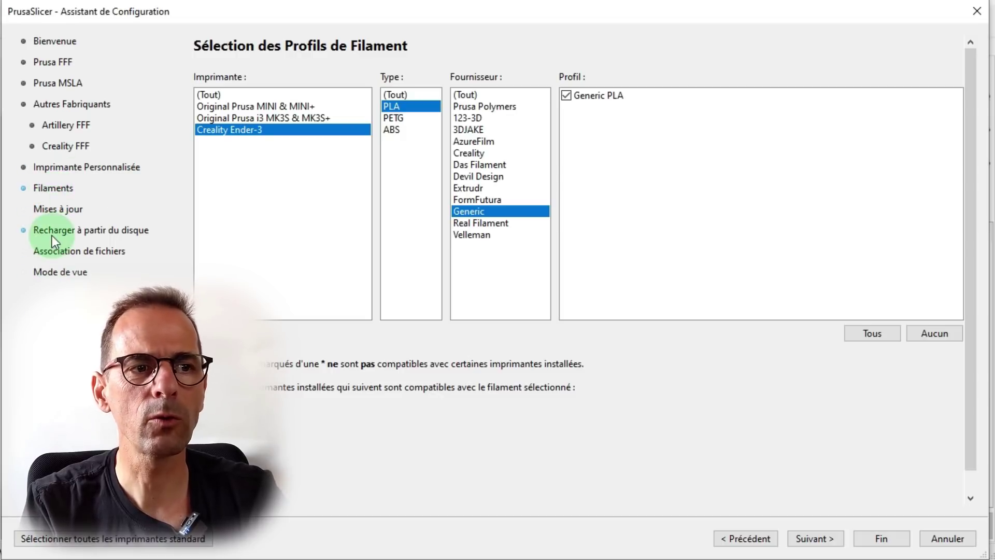
click(881, 538)
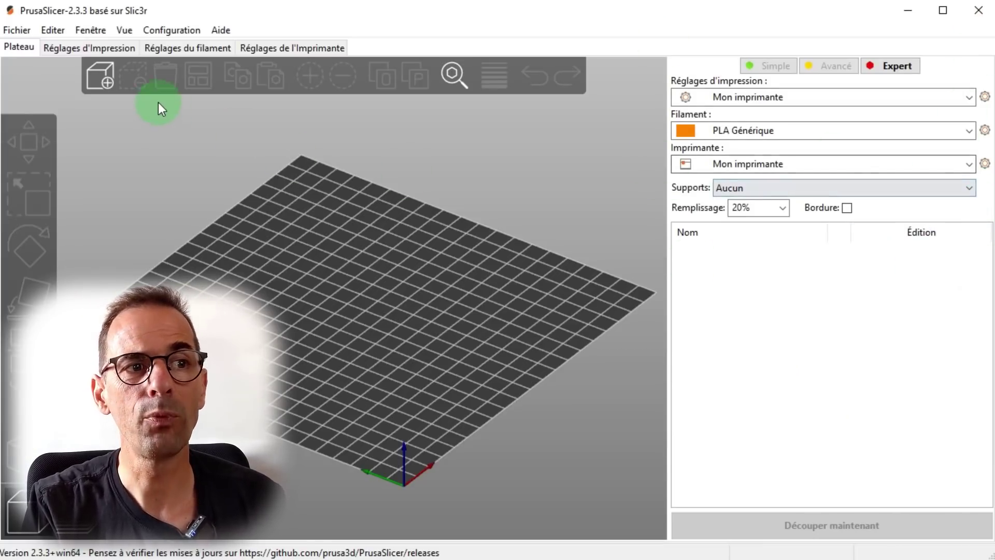
Step: Look through the print, filament and printer settings pages and return to the Plateau view
click(107, 48)
click(179, 48)
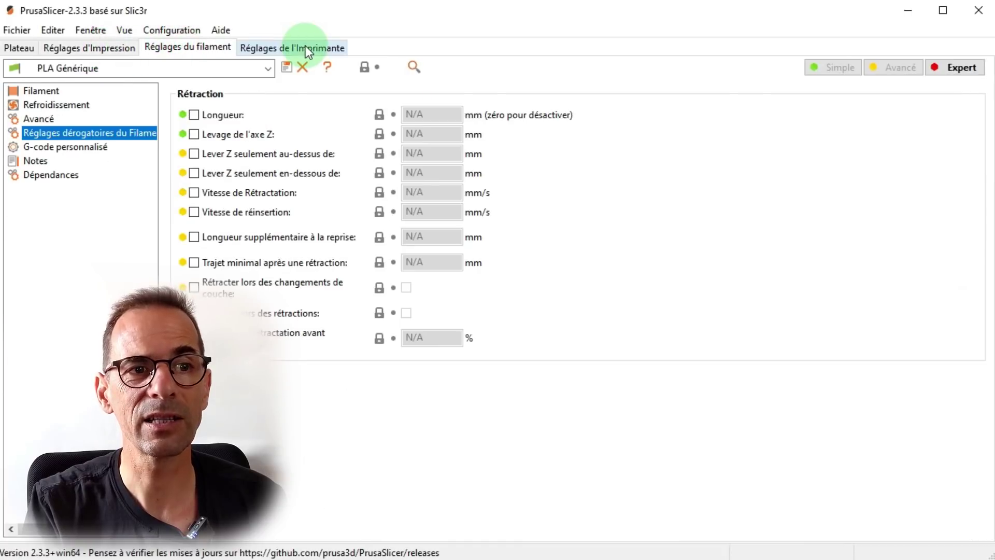
click(305, 48)
click(20, 48)
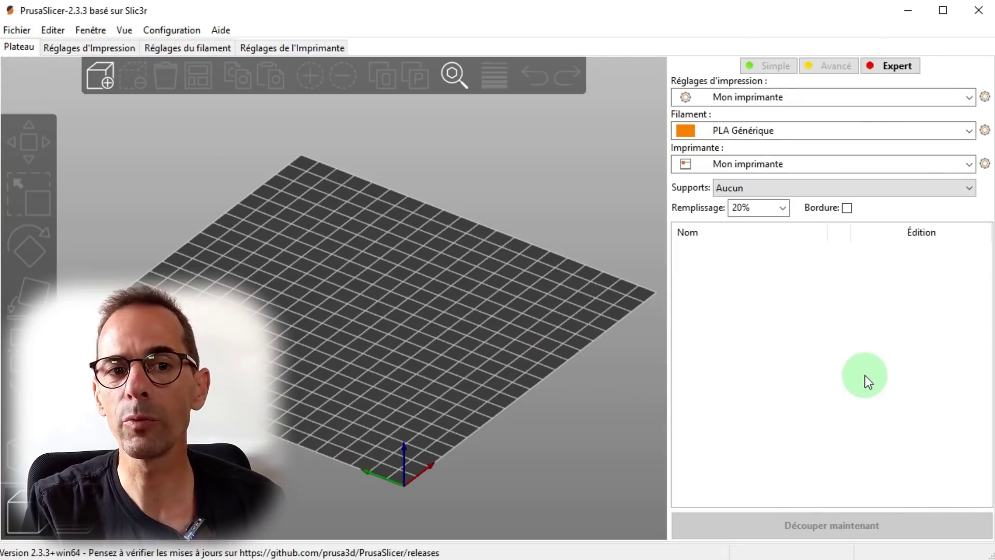
Step: Look over the available choices for printer, filament, print settings and supports without changing any of them
click(967, 166)
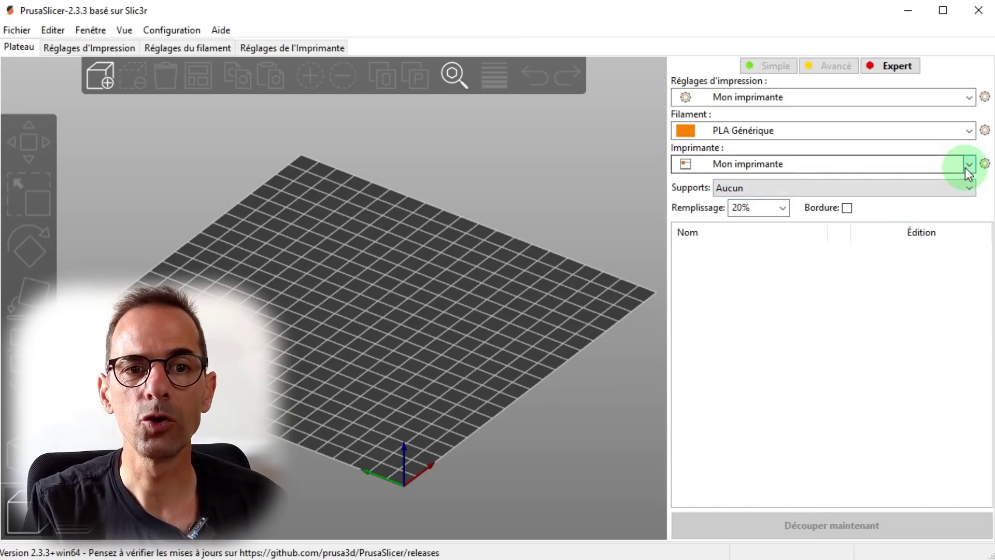
click(965, 166)
click(968, 131)
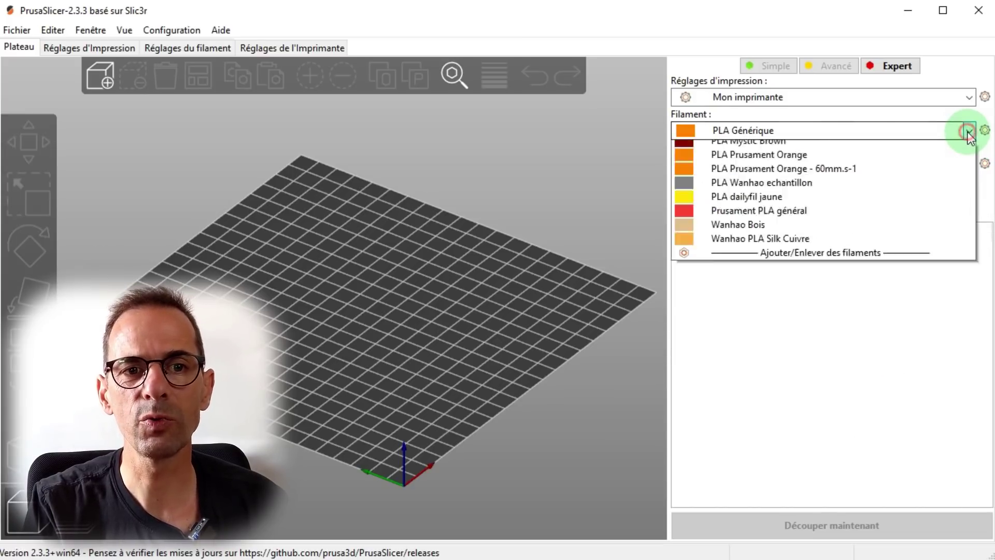
click(968, 130)
click(968, 98)
click(967, 99)
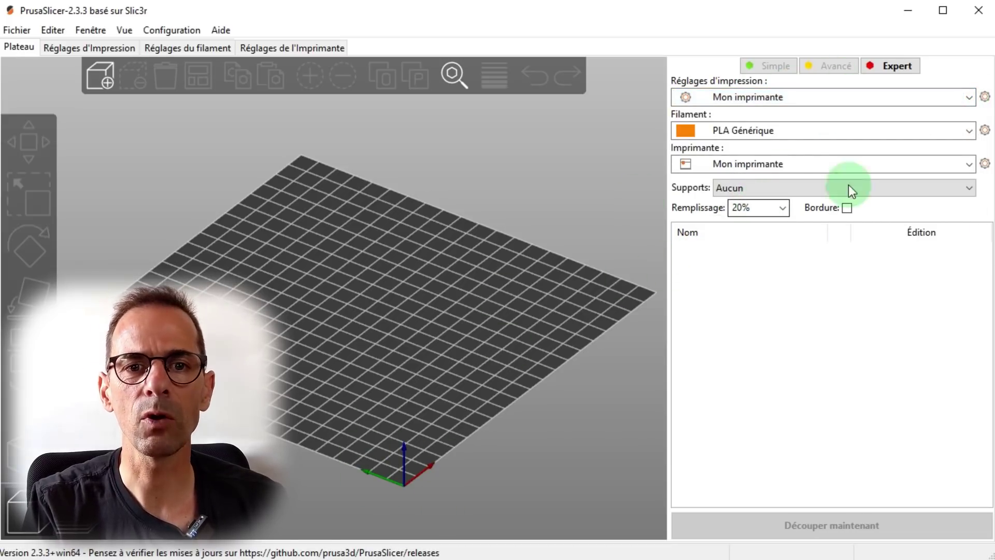
click(969, 189)
click(970, 189)
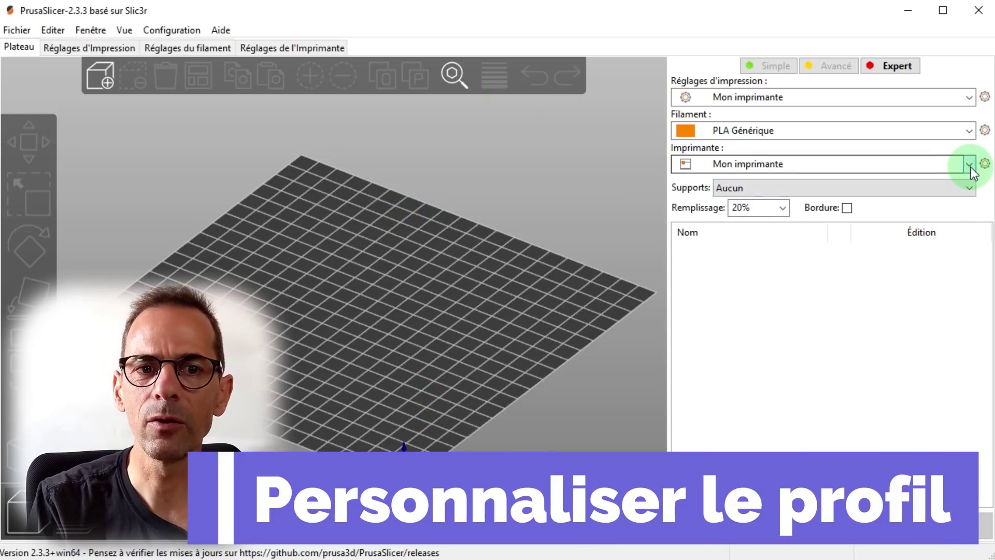
Step: Switch the printer to the Creality Ender-3 system preset, inspect its bed, and open its printer settings
click(969, 165)
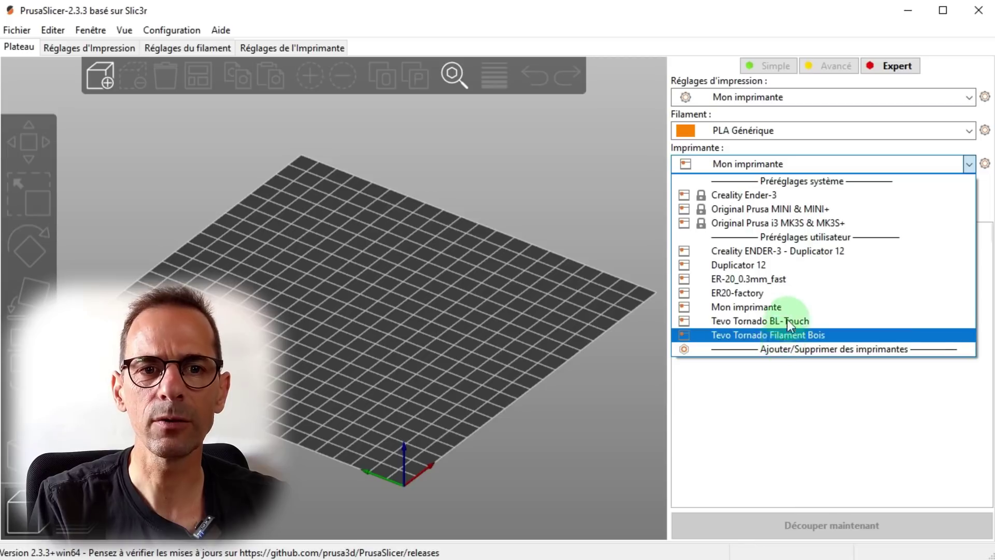
click(758, 198)
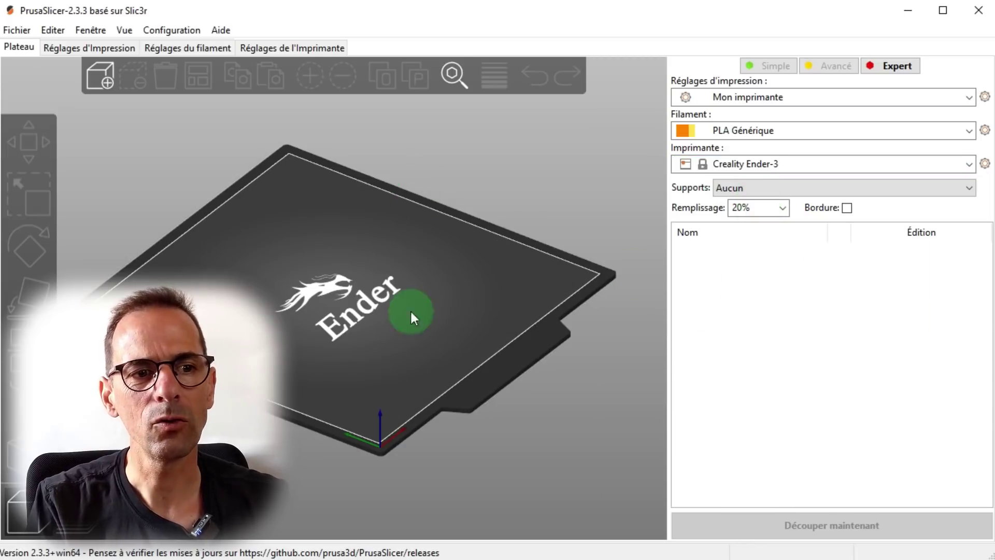
mouse_move(534, 377)
mouse_down()
mouse_move(499, 391)
mouse_move(517, 372)
mouse_move(509, 392)
mouse_up()
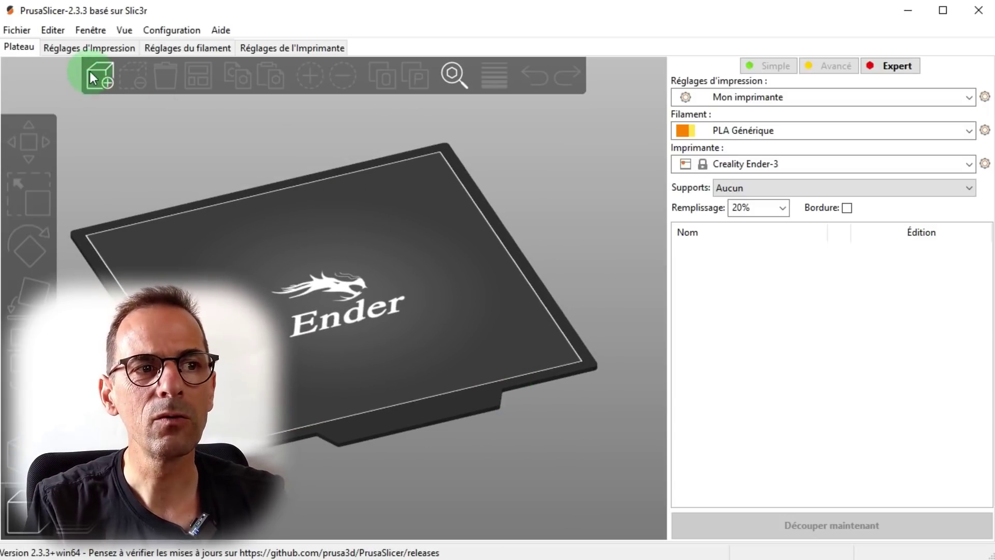
click(299, 48)
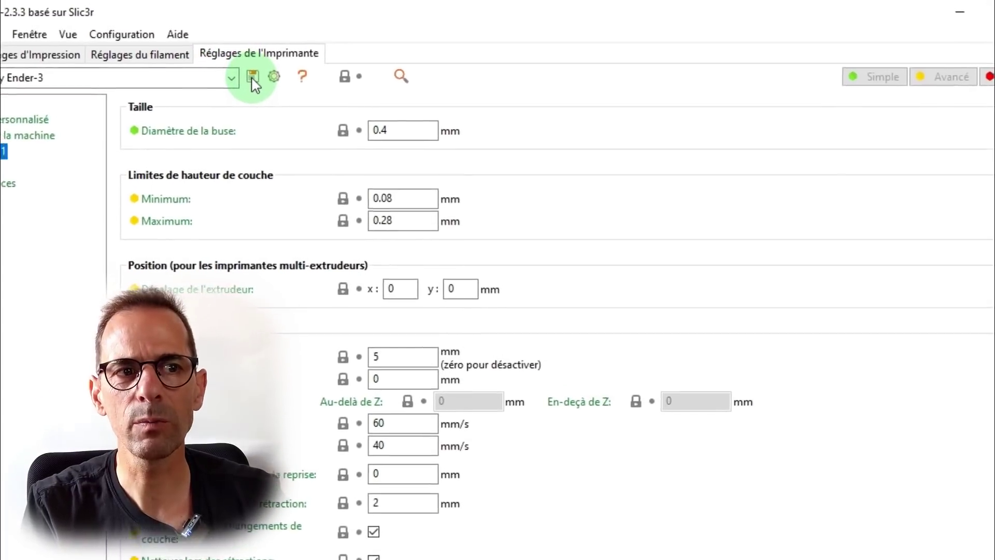
click(267, 74)
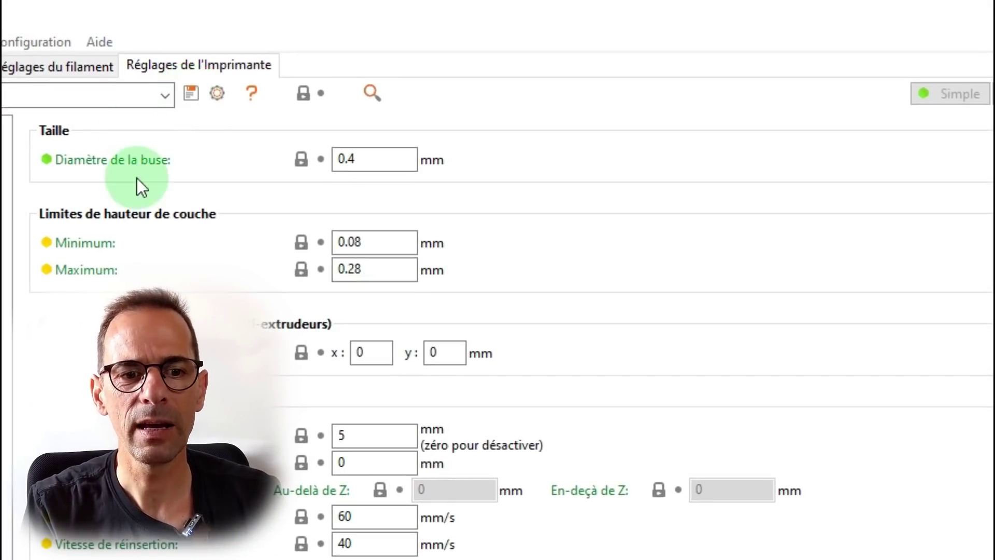
Step: Save the printer settings as a new preset named "Artillery Hornet (Ender 3 based)"
drag(607, 252, 830, 229)
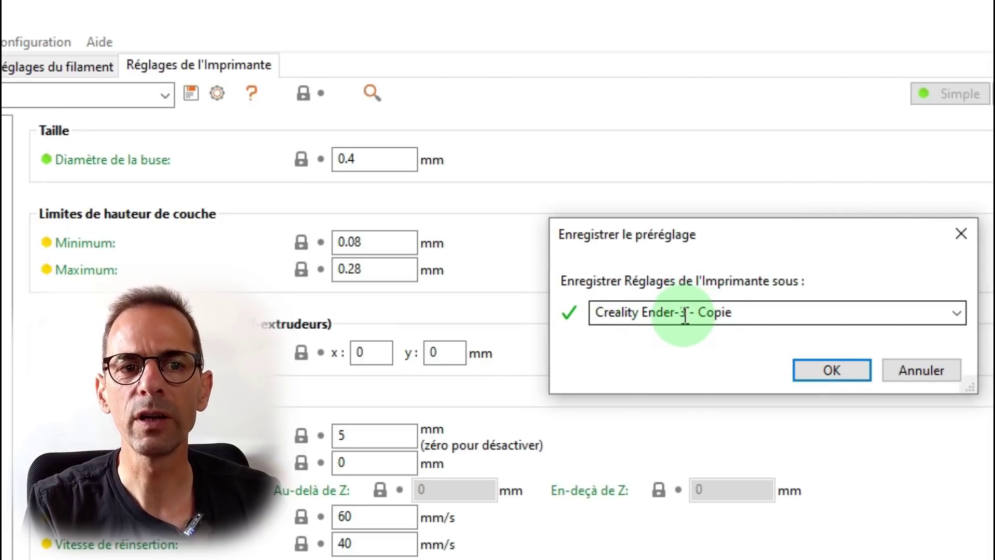
click(761, 314)
double_click(762, 314)
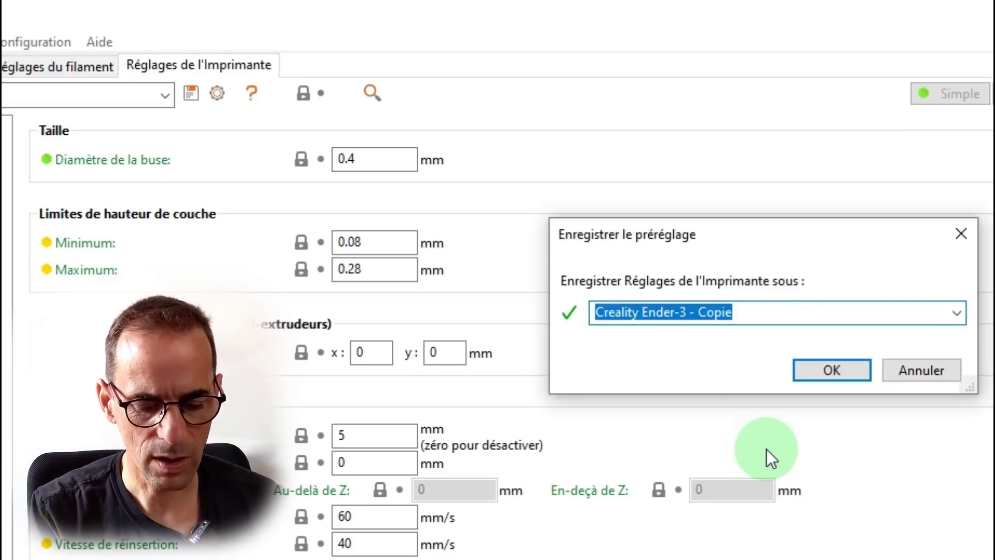
text(Artille)
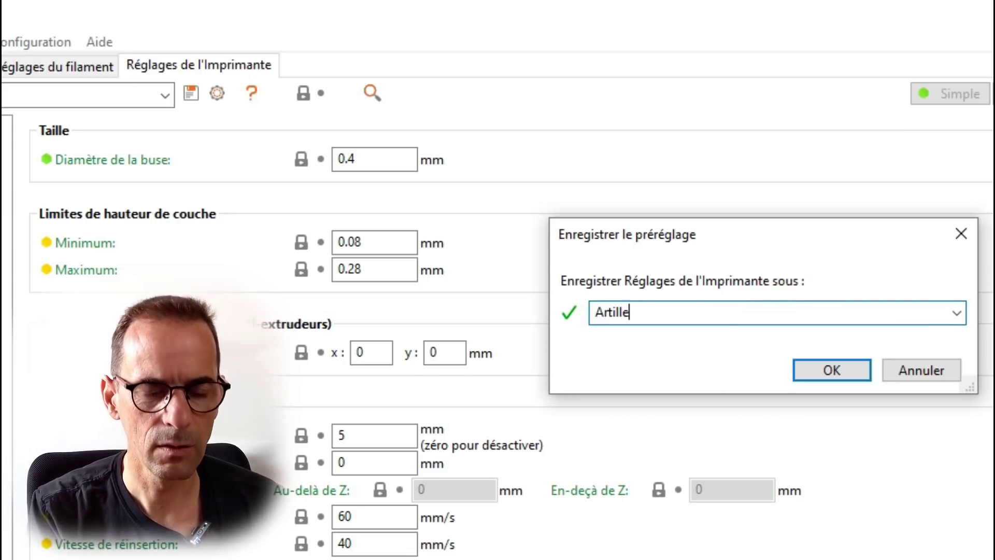
text(ry Horne)
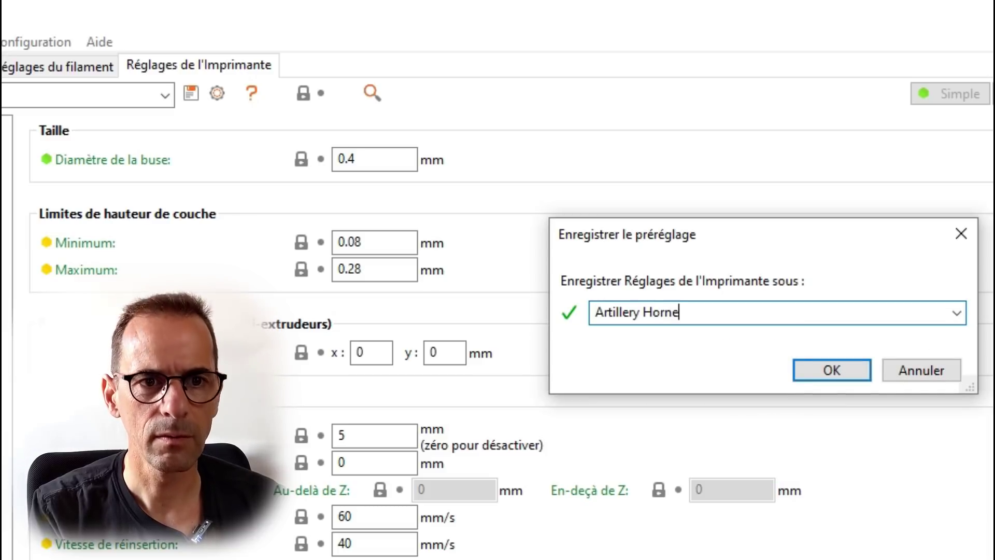
text(t ()
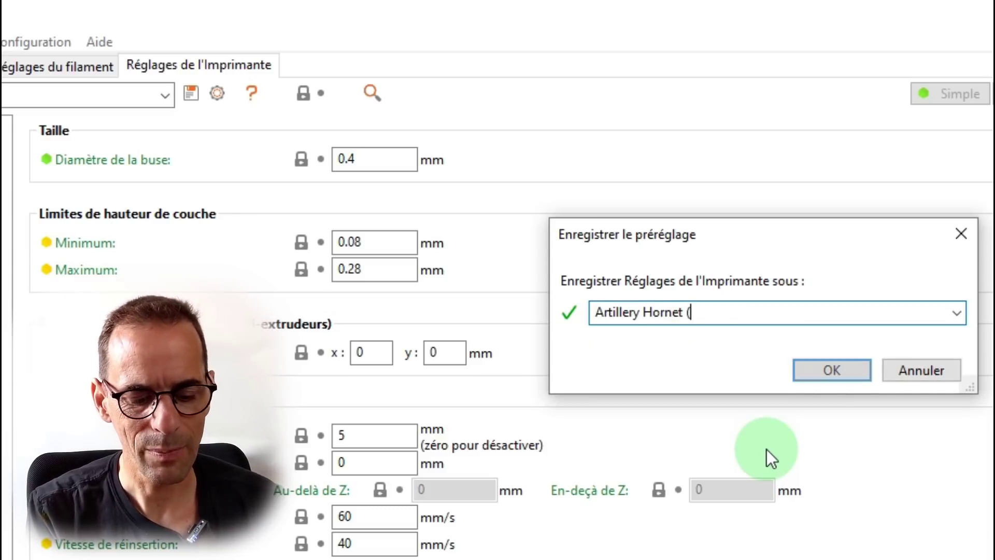
text(E)
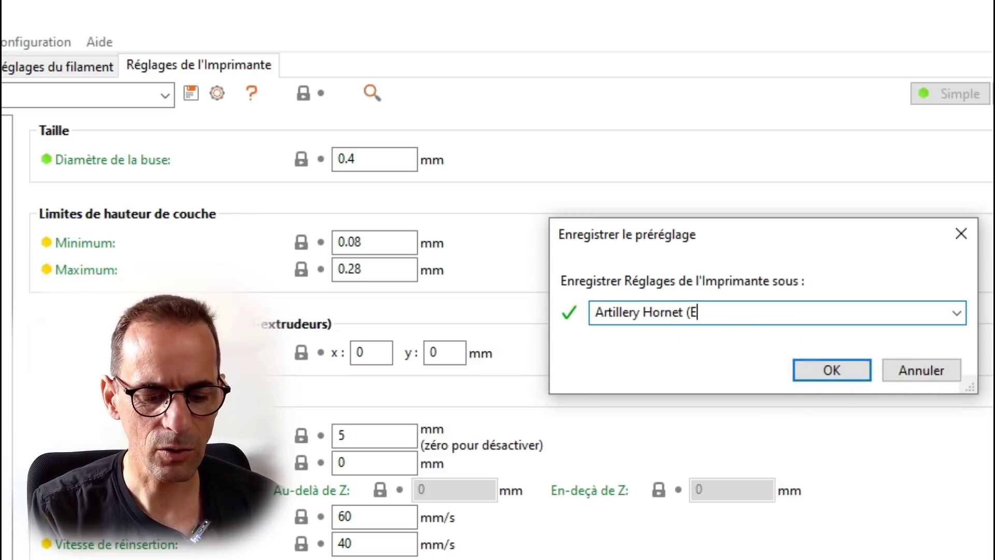
text(nder 3 based)
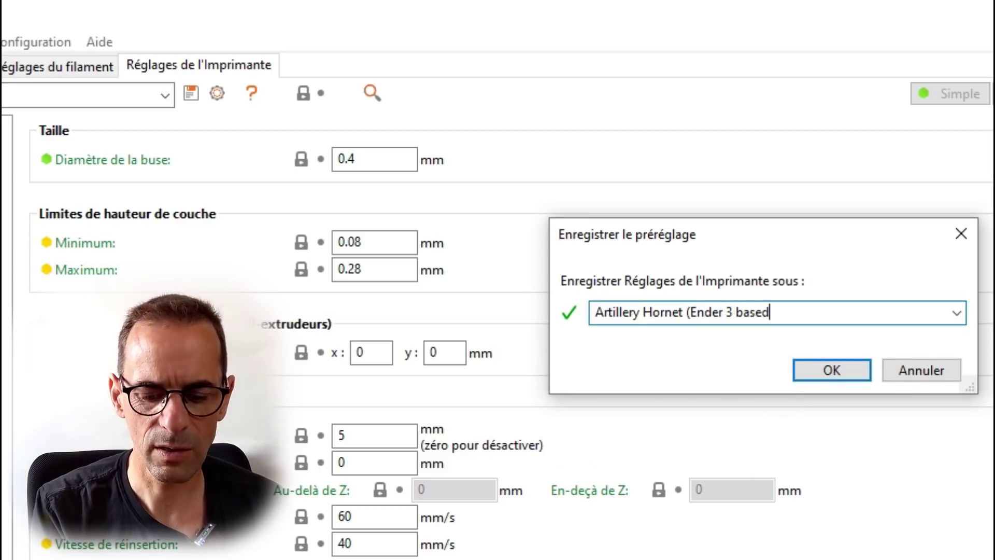
text())
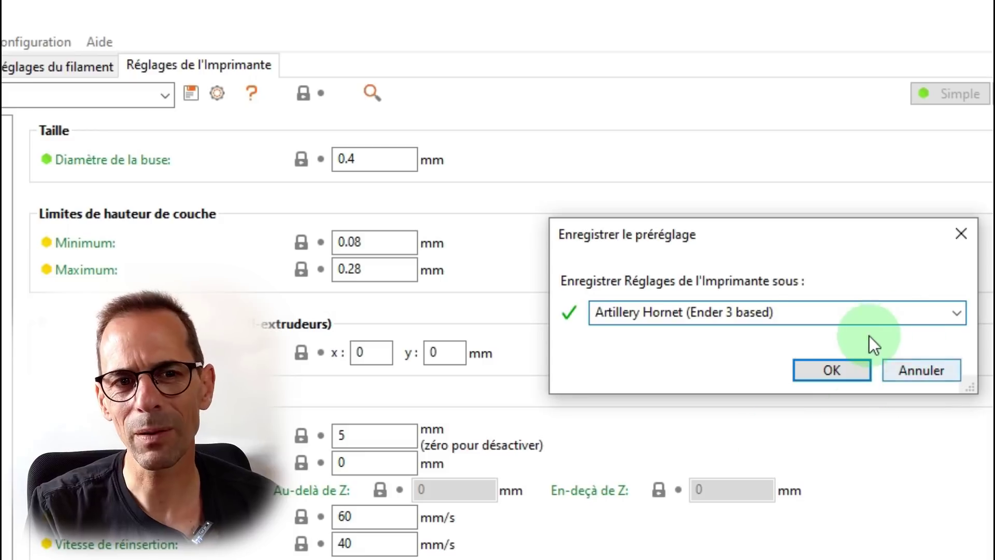
click(842, 374)
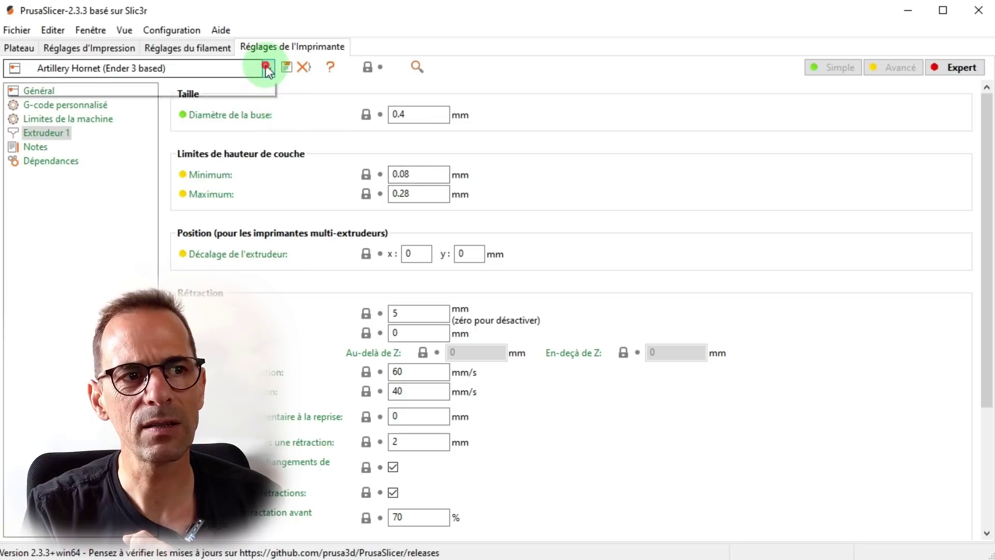
Step: Select the Artillery Hornet (Ender 3 based) user preset and set its nozzle diameter to 1 mm
click(266, 67)
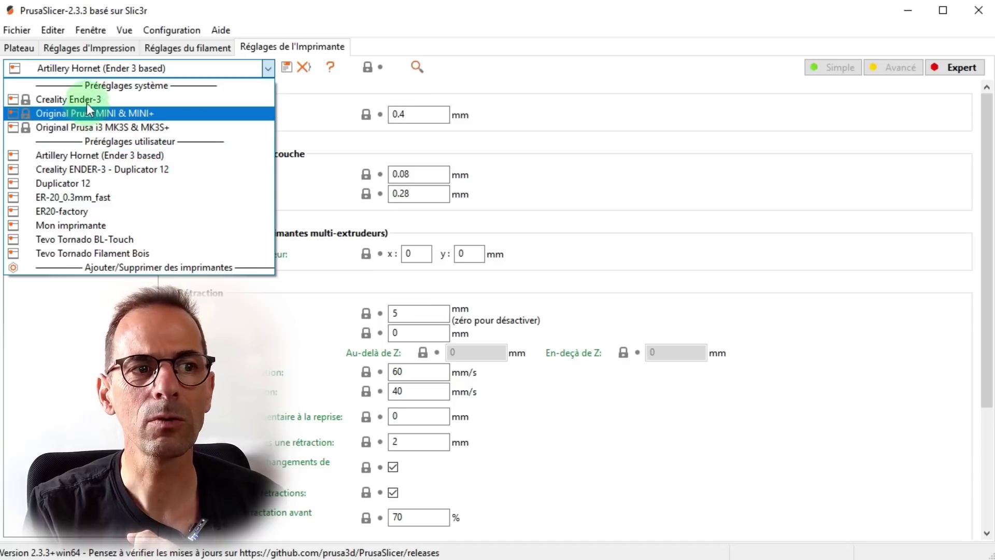
click(147, 158)
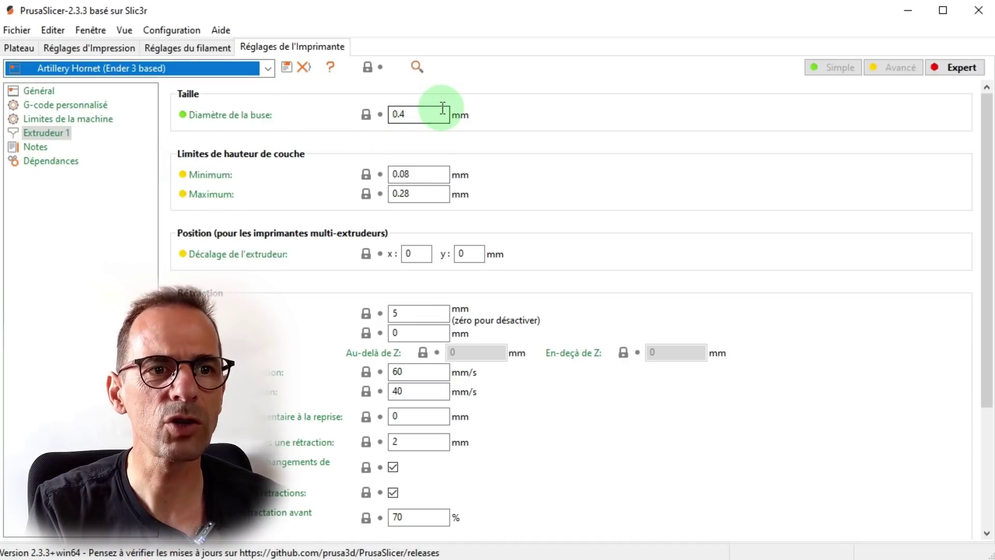
click(420, 115)
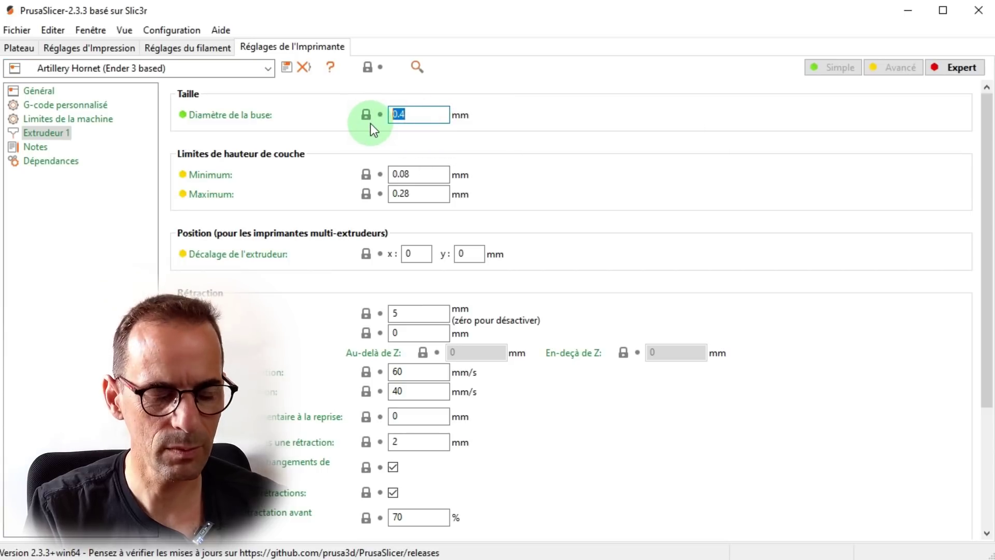
text(1)
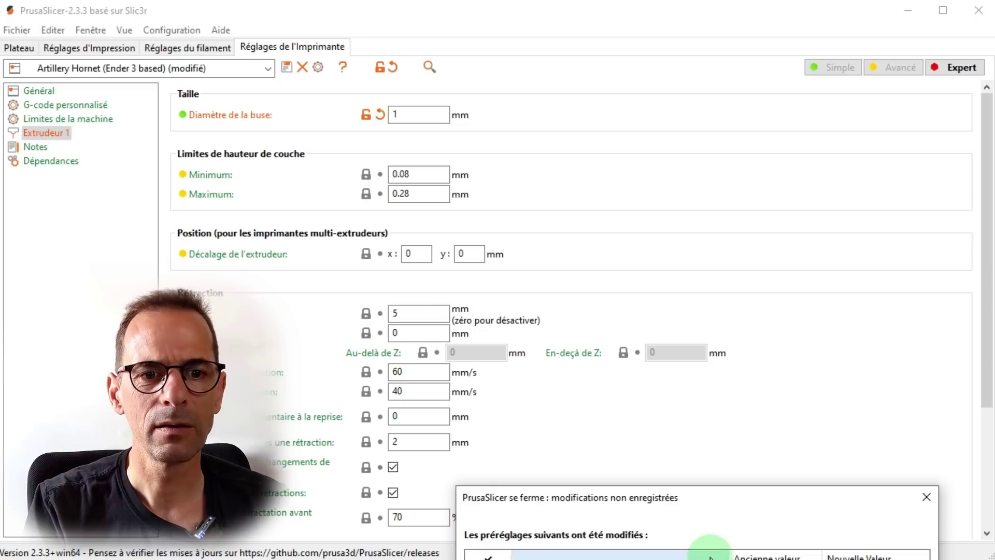
Step: Cancel closing the program with unsaved changes and save the modified preset under its existing name, Artillery Hornet (Ender 3 based)
drag(748, 499, 607, 121)
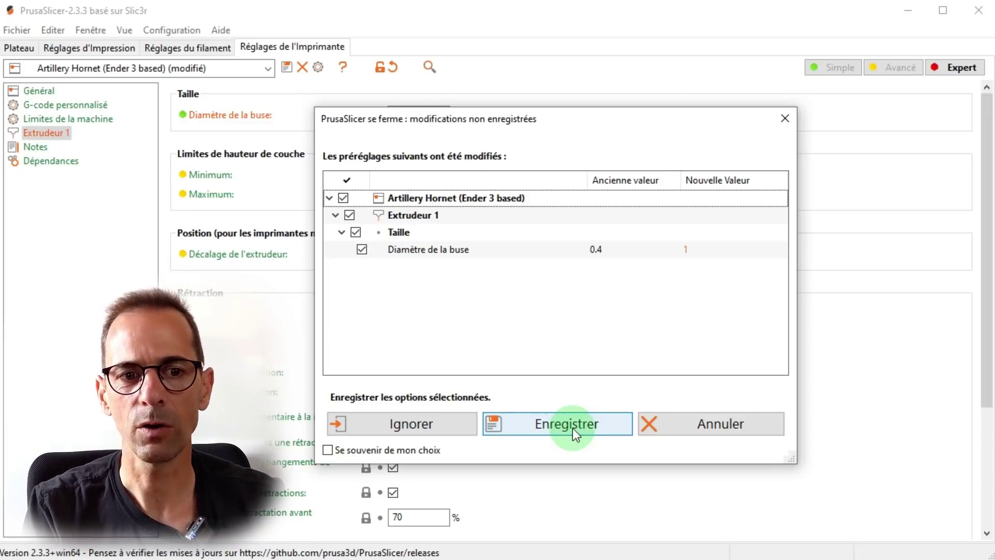
click(735, 425)
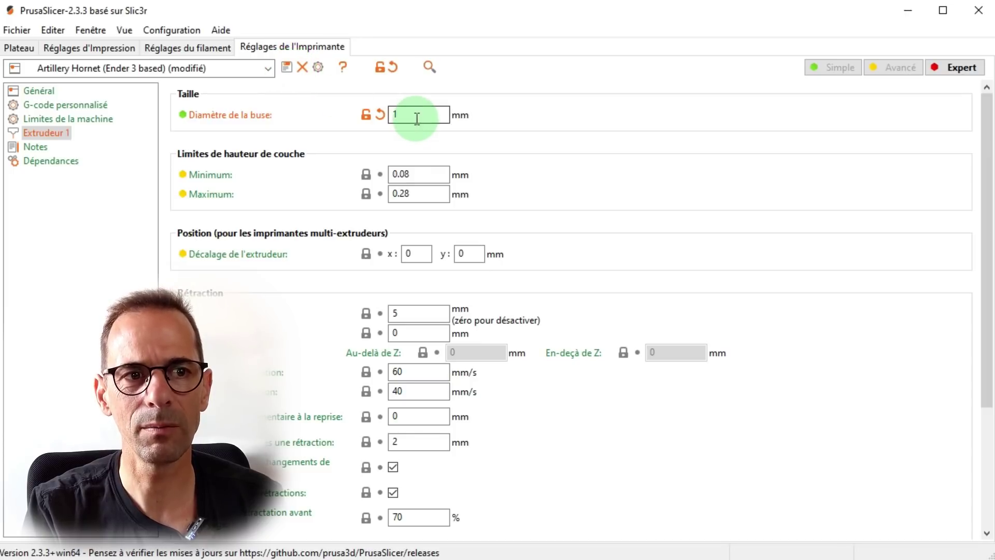
click(285, 68)
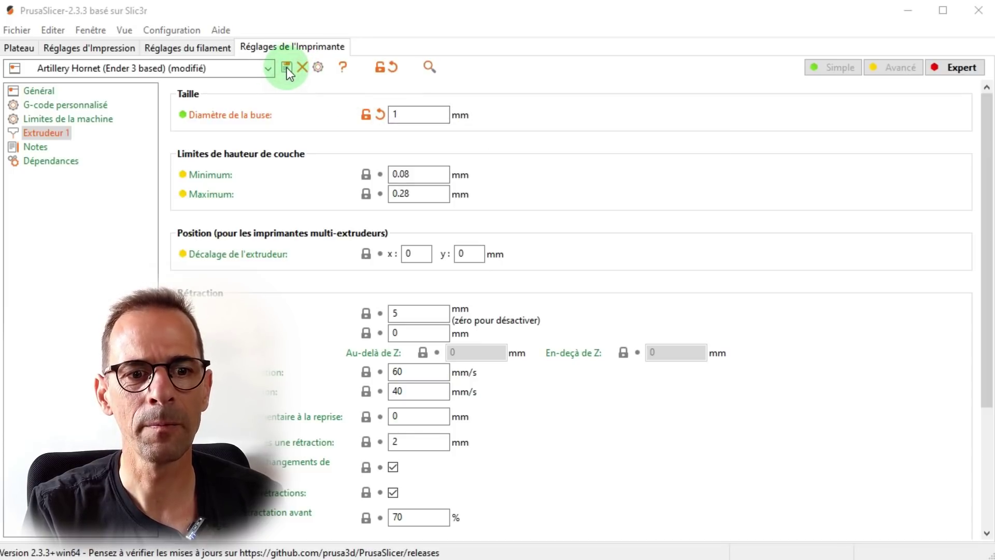
drag(608, 169, 584, 185)
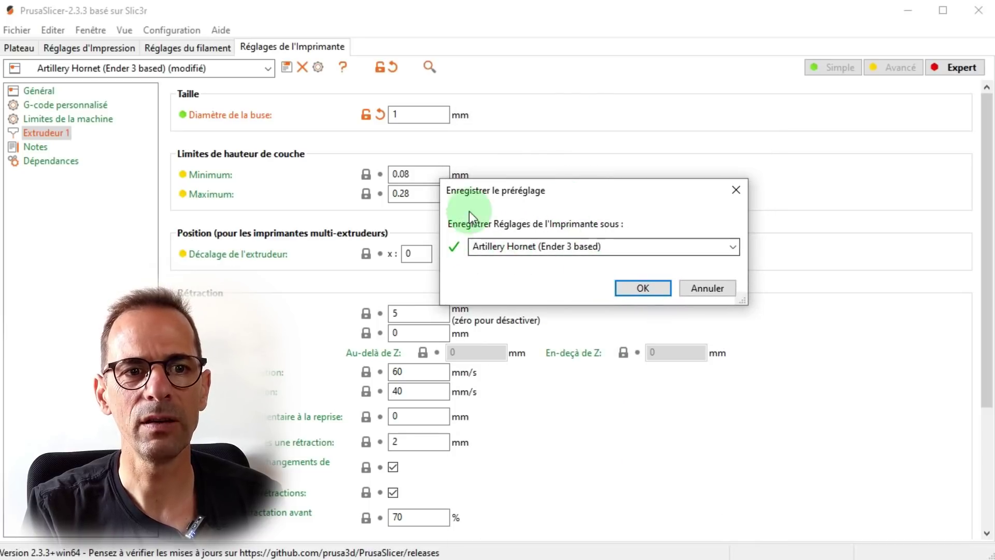
click(605, 242)
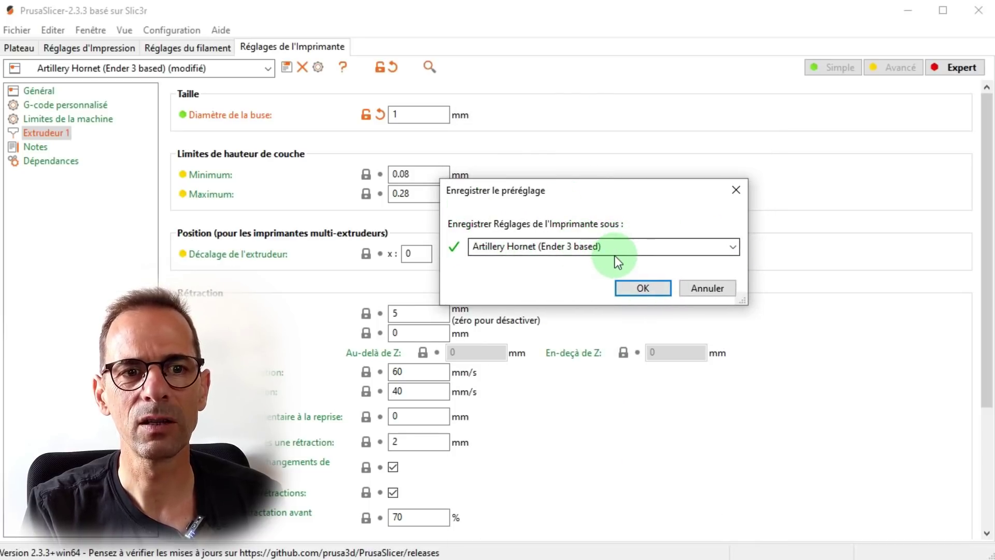
click(647, 293)
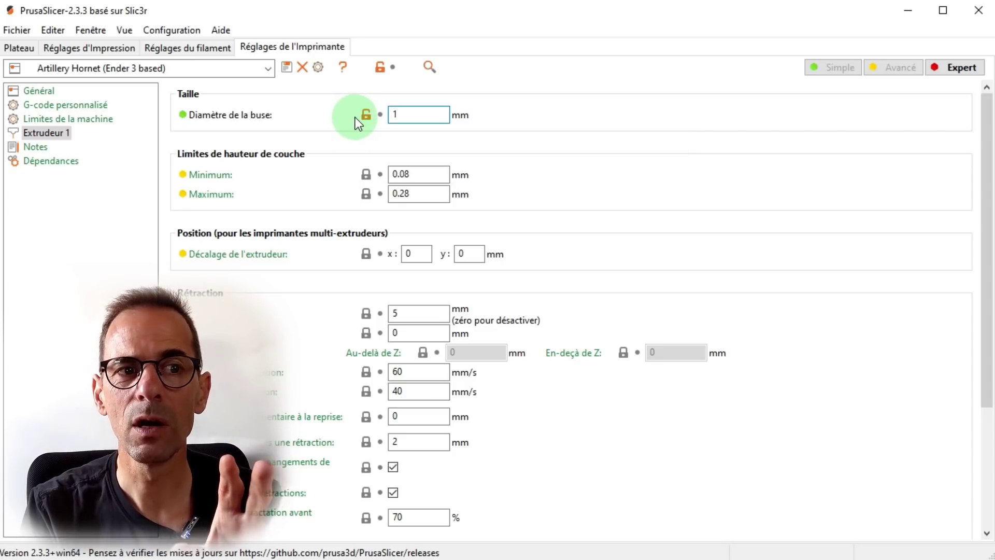
Step: Reset the nozzle diameter to the system value, and restore it to the last saved preset value
mouse_move(366, 116)
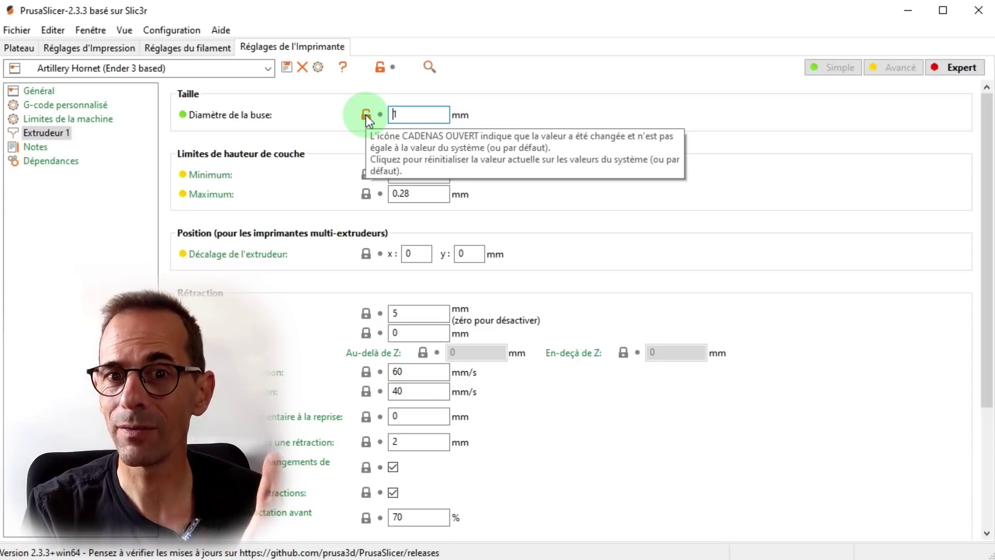
click(366, 114)
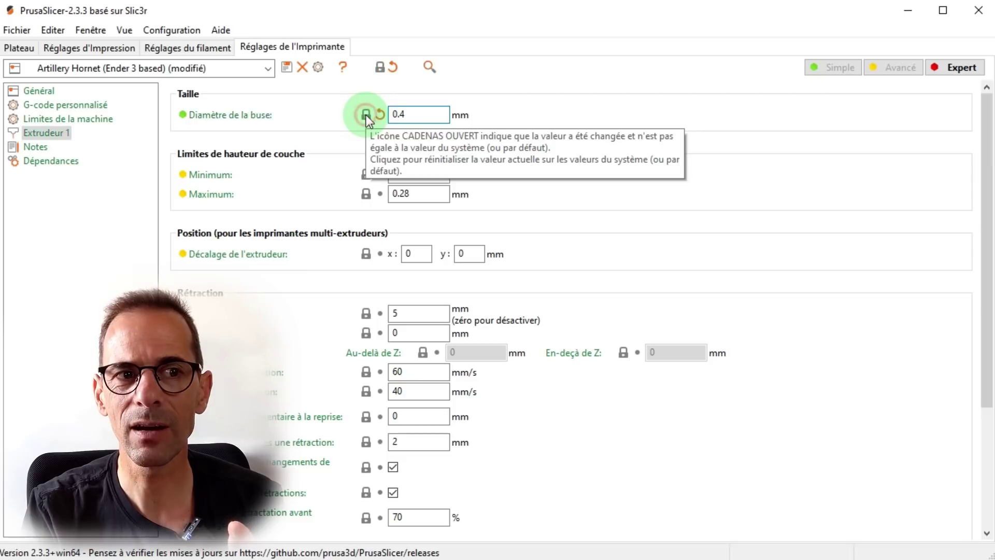
mouse_move(404, 117)
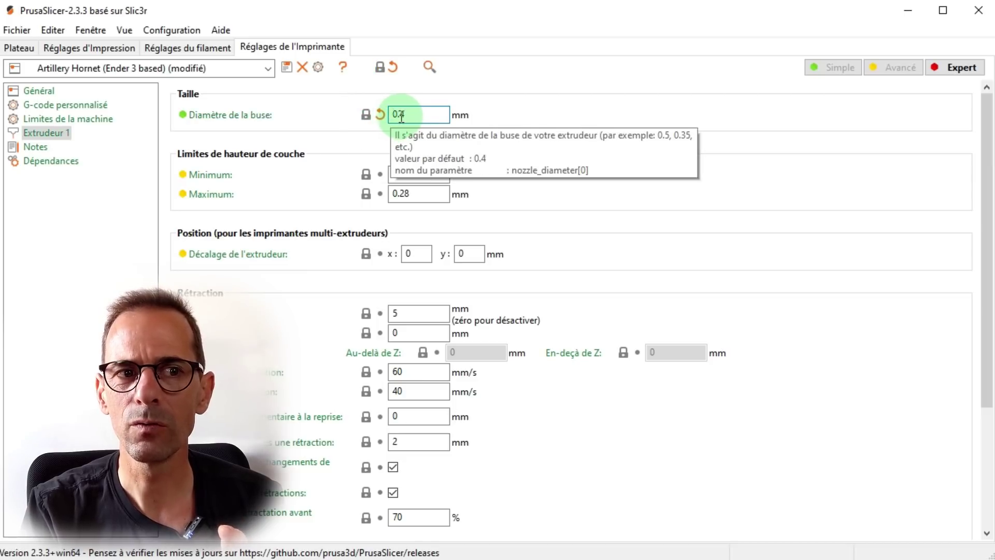
click(410, 117)
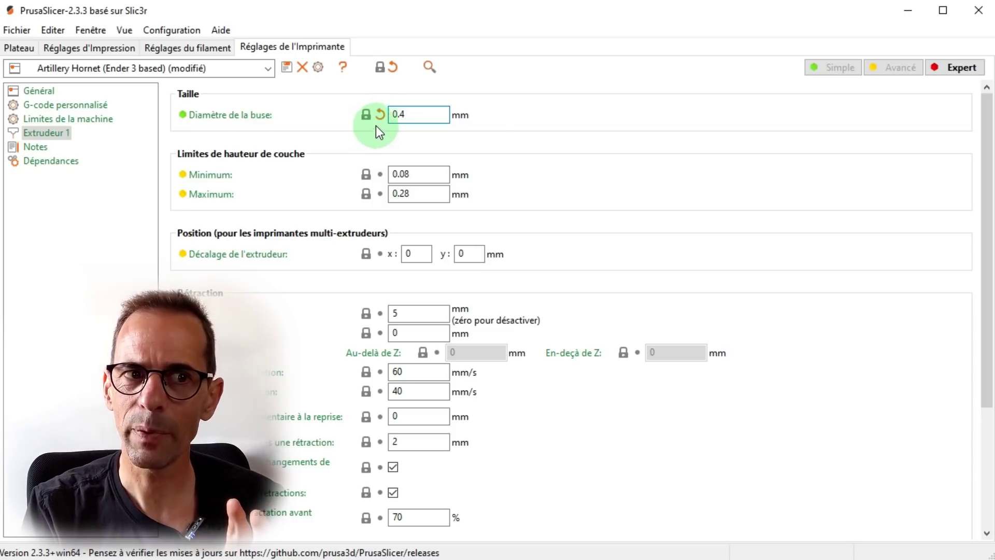
mouse_move(379, 117)
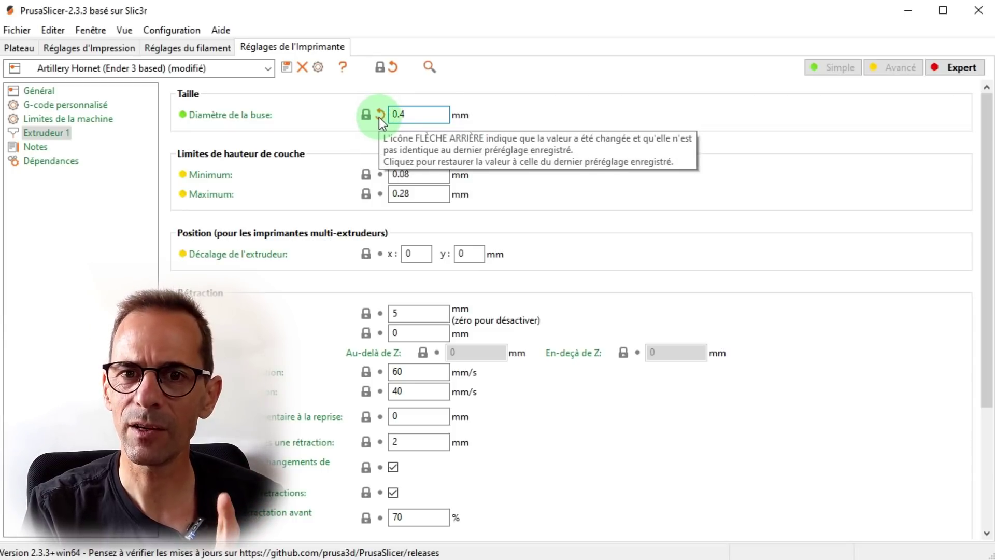
click(378, 118)
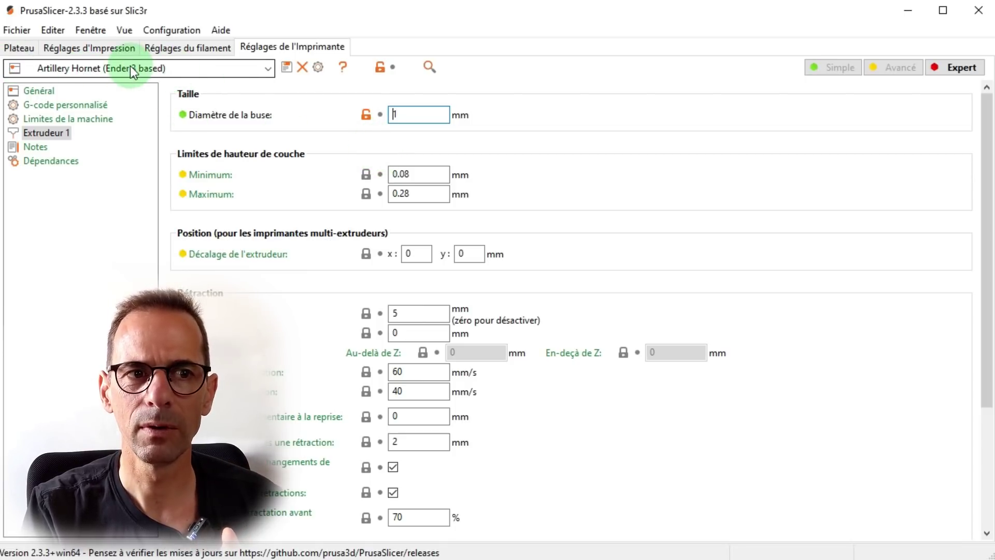
Step: Reset the nozzle diameter to the 0.4 mm system value and save the Artillery Hornet (Ender 3 based) preset
mouse_move(368, 116)
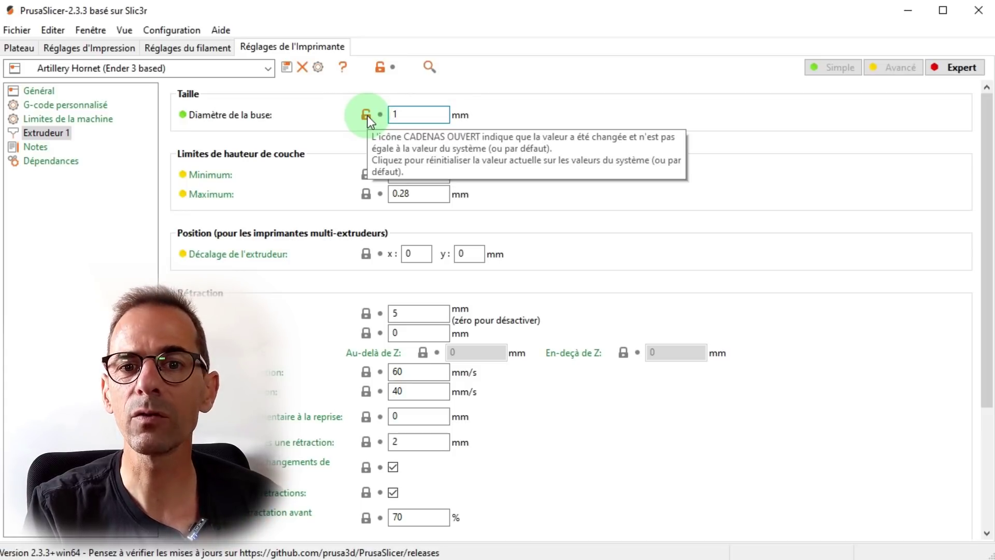
click(366, 115)
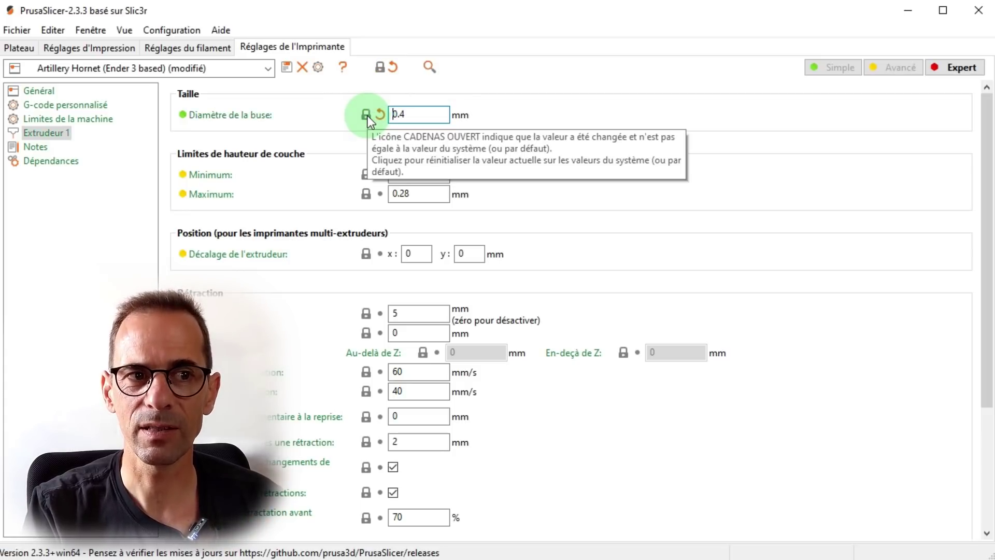
click(287, 68)
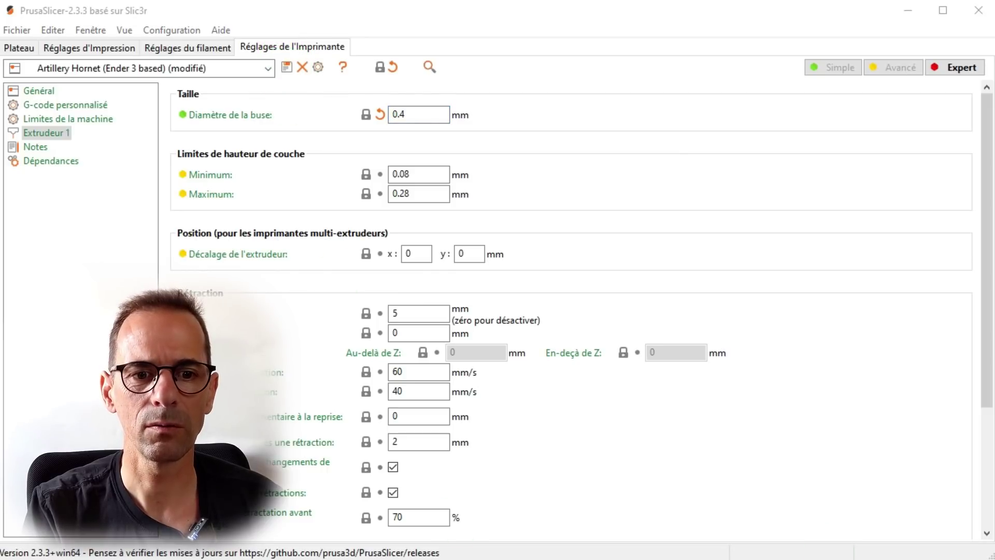
click(622, 348)
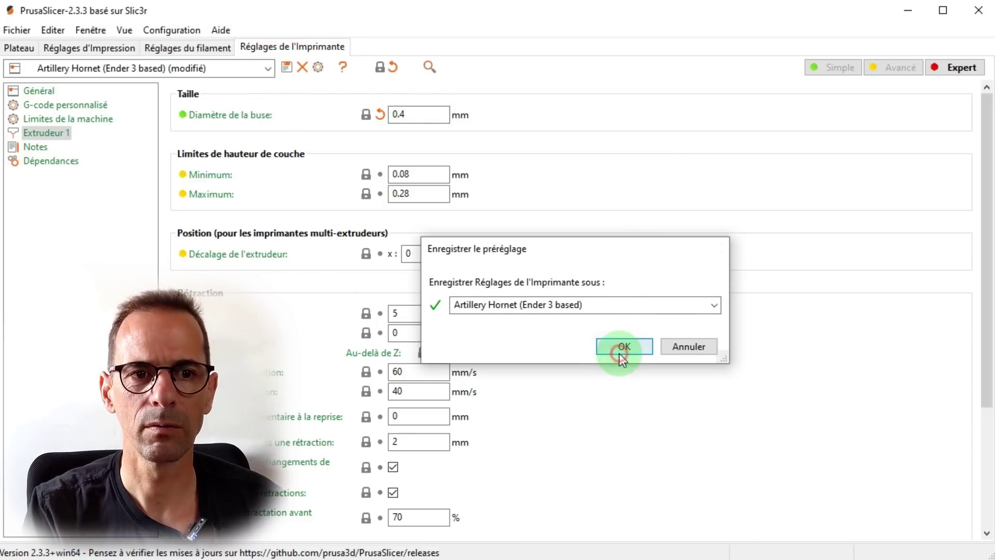
Step: View the printer's general settings and inspect the print bed's appearance in the Plateau view
click(39, 89)
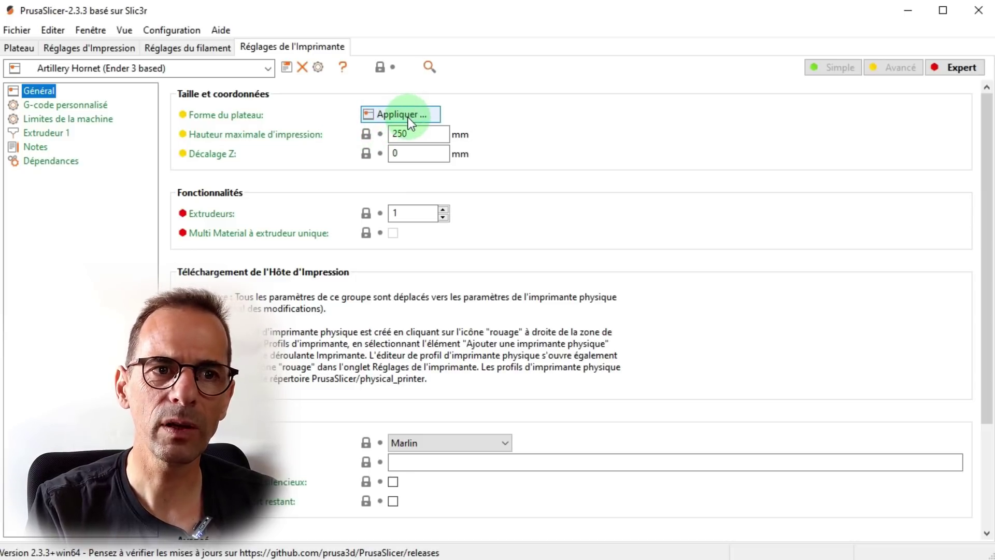
click(21, 49)
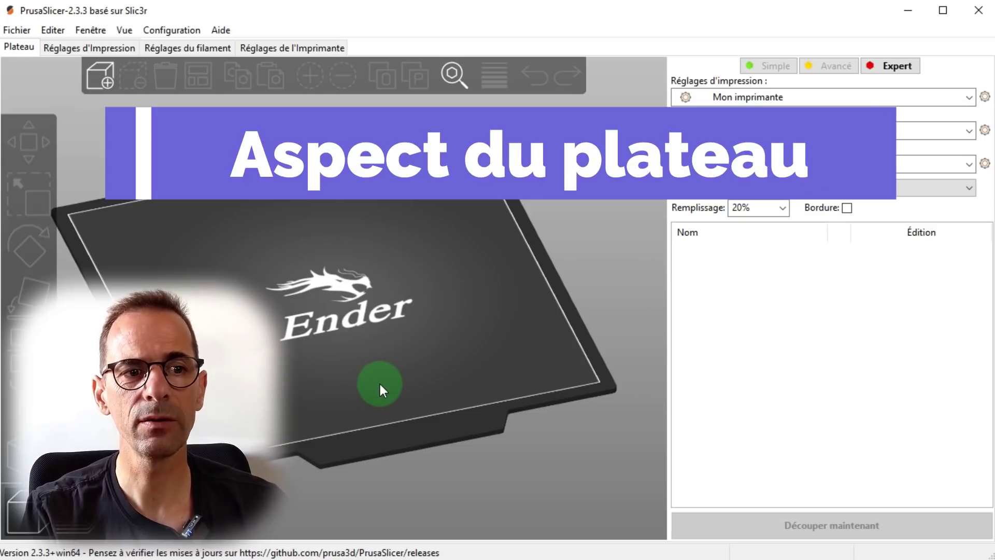
drag(378, 382, 418, 340)
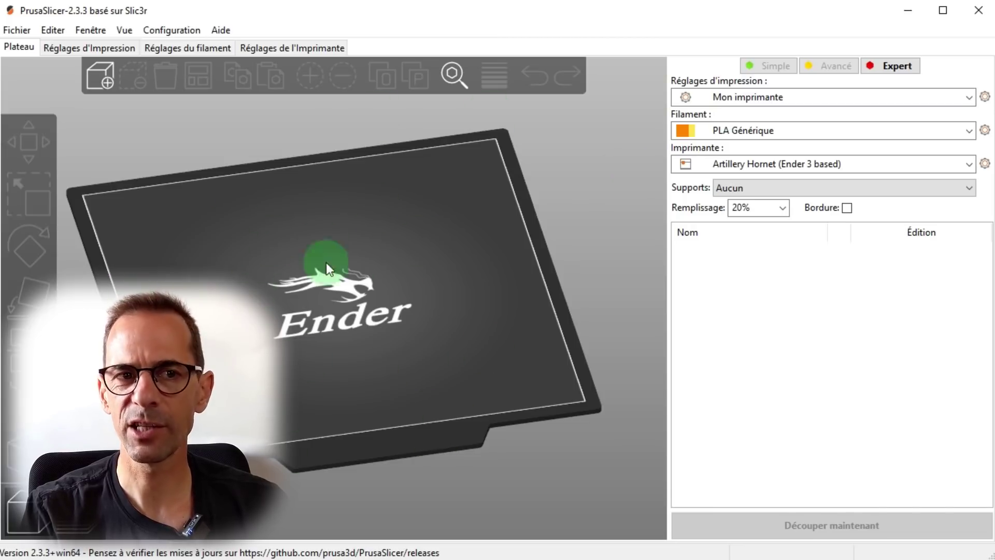
Step: Return to the printer settings and switch the display mode to Simple, followed by Avancé
click(299, 52)
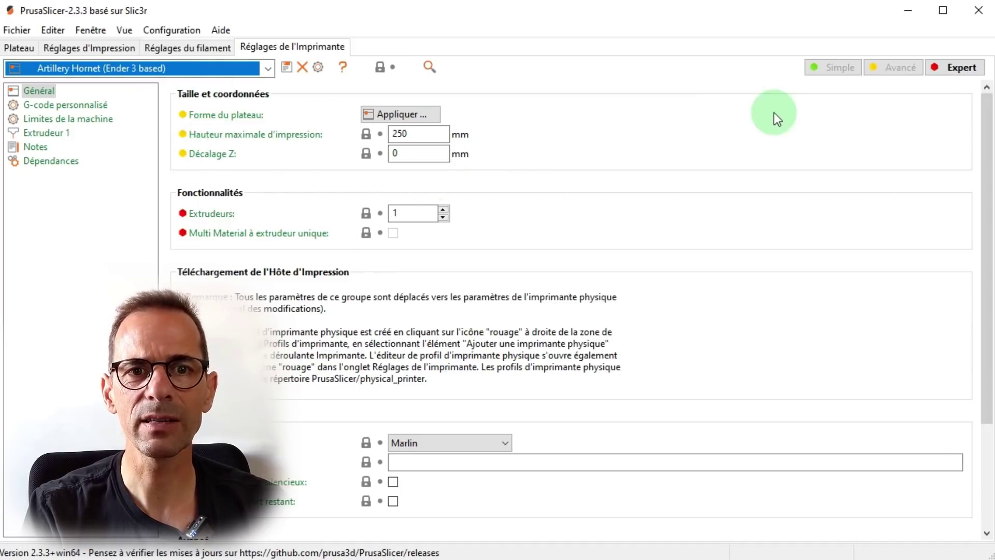
click(838, 68)
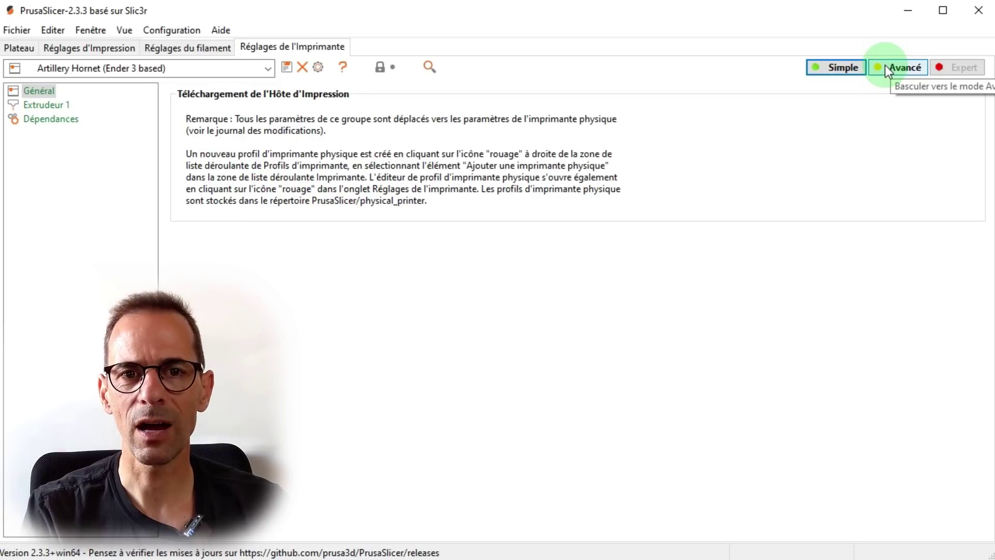
click(887, 69)
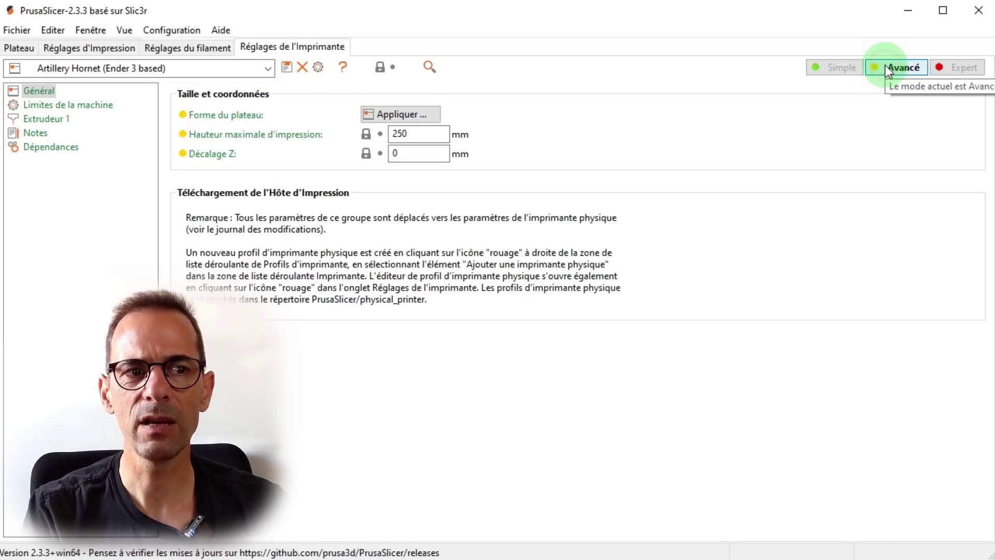
Step: Switch to Expert mode and set the rectangular print bed's size to 220 in X and 220 in Y
click(956, 68)
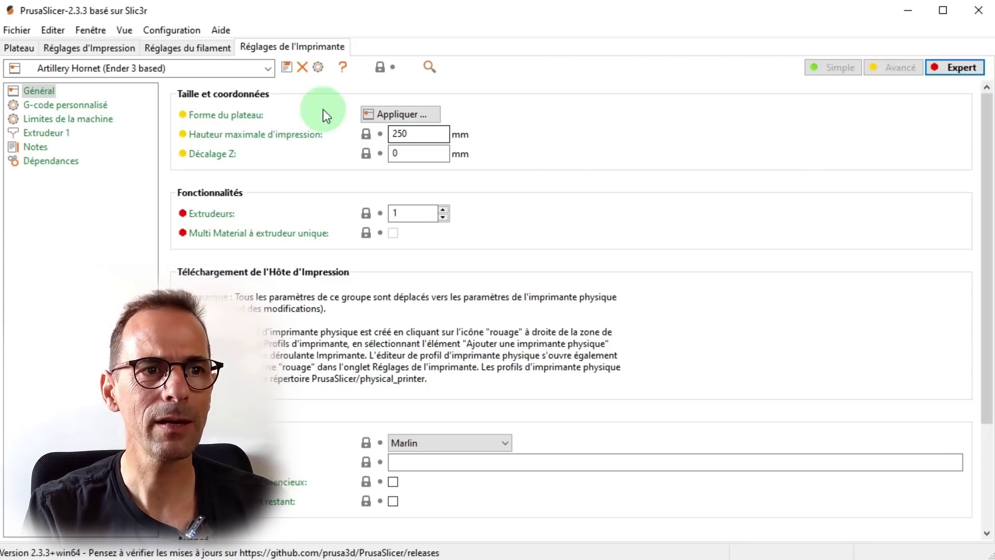
click(399, 116)
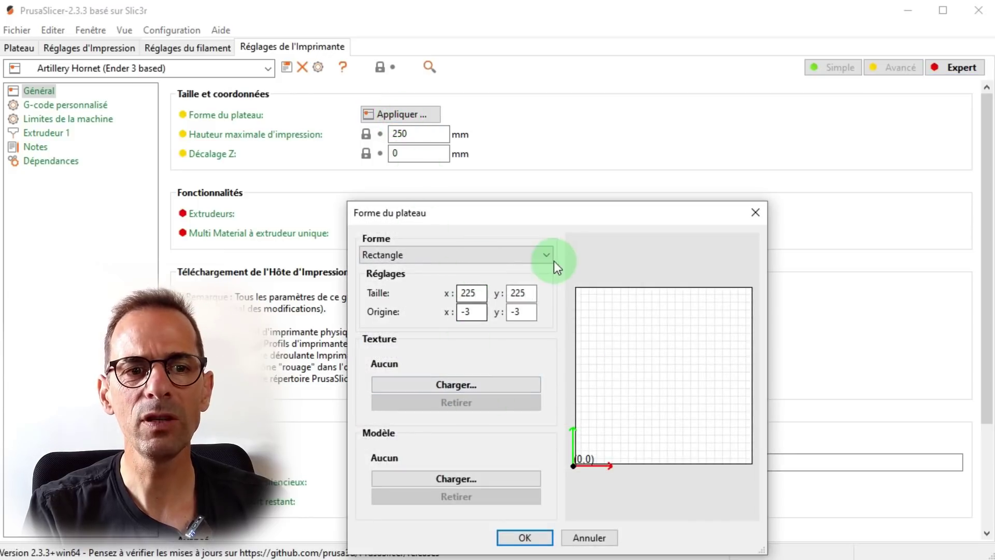
double_click(482, 293)
text(220)
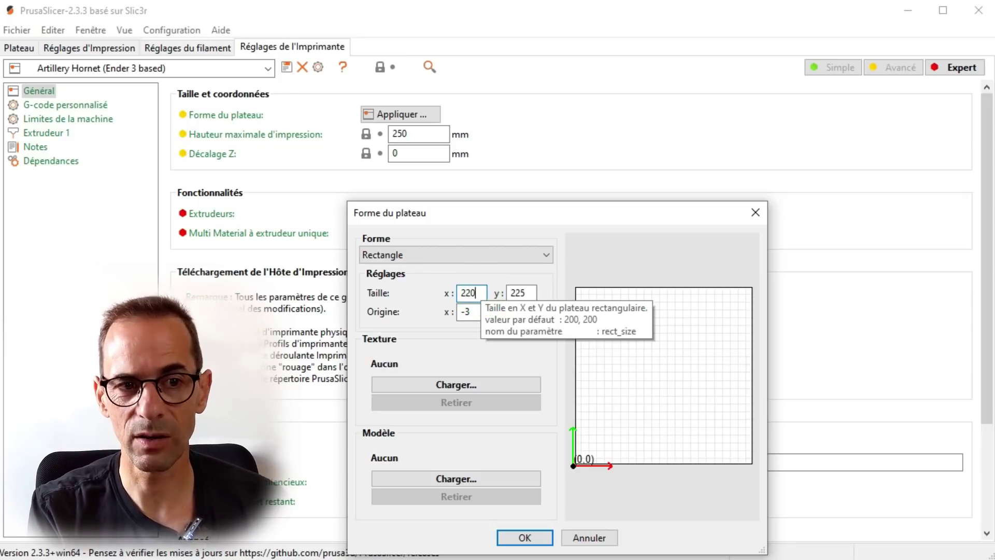
key(Tab)
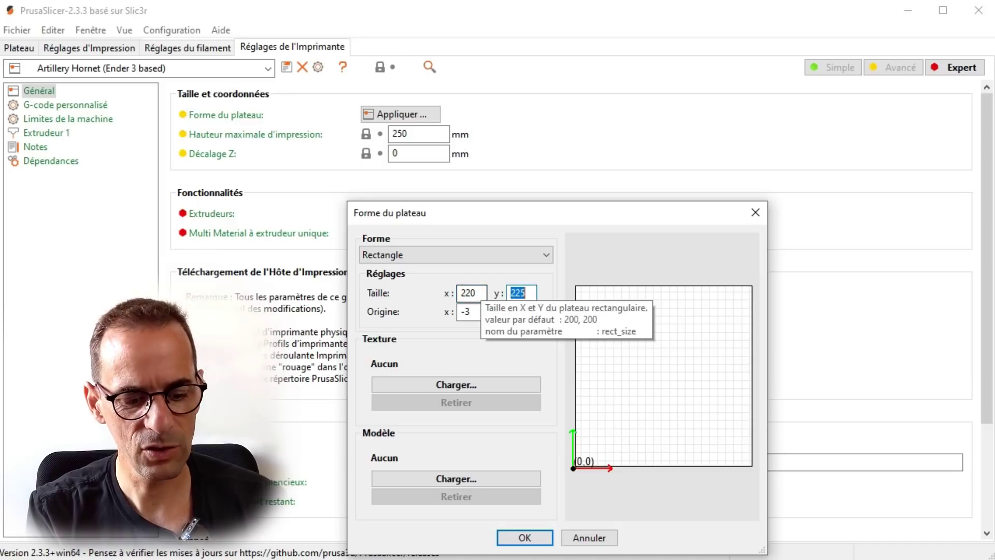
text(220)
key(Tab)
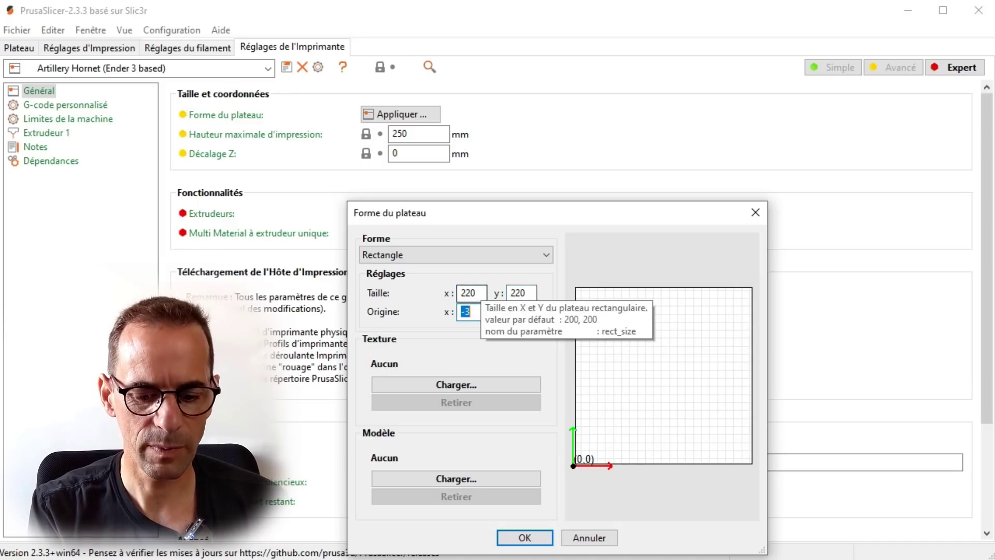
Step: Set the print bed's origin to 0 in X and 0 in Y and apply the bed shape
text(0)
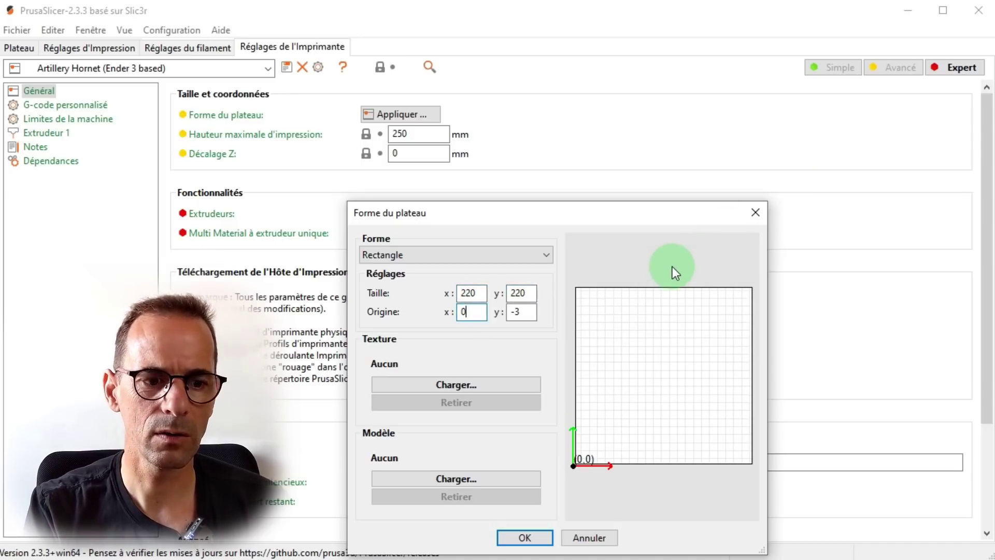
key(Tab)
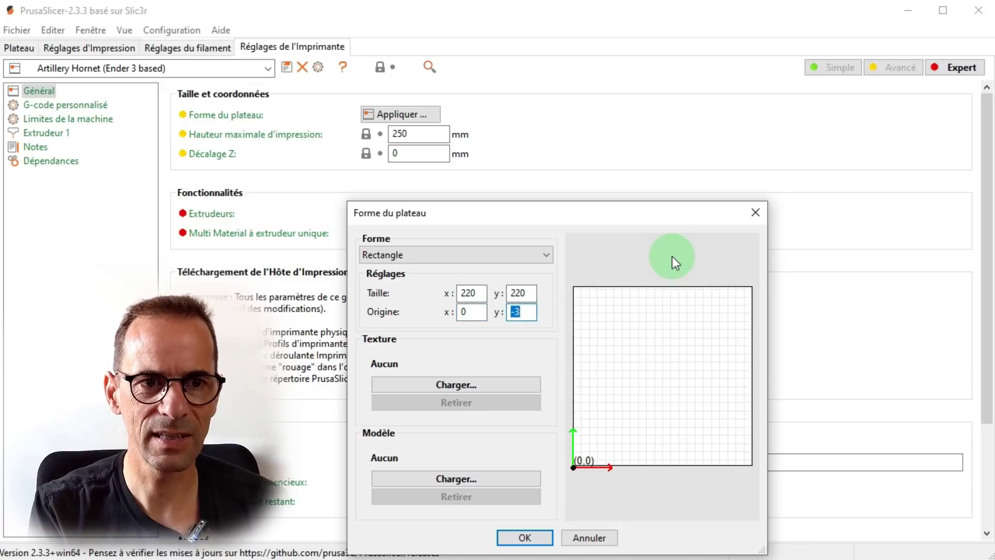
text(0)
key(Tab)
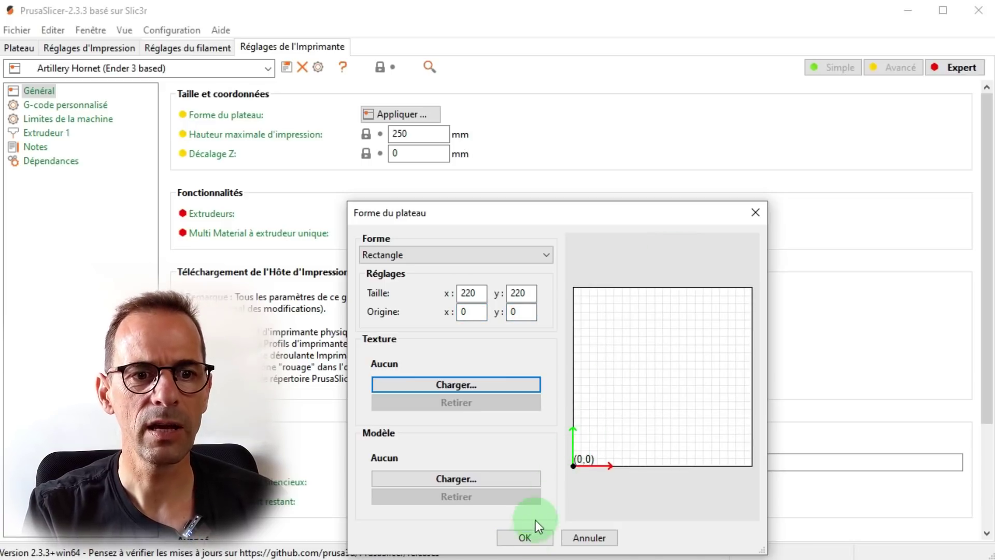
click(531, 534)
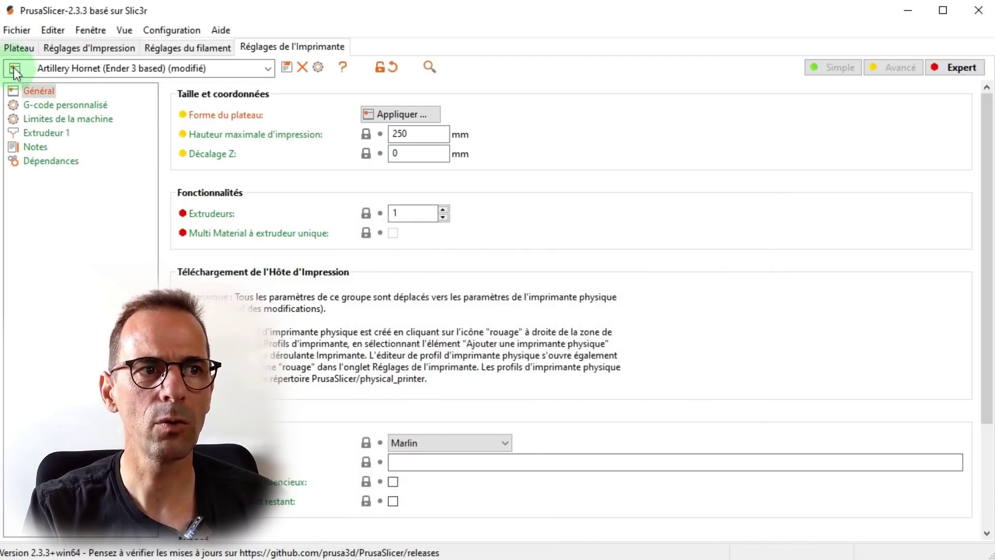
Step: Inspect the position of the bed's origin in the 3D Plateau view
click(16, 51)
click(418, 340)
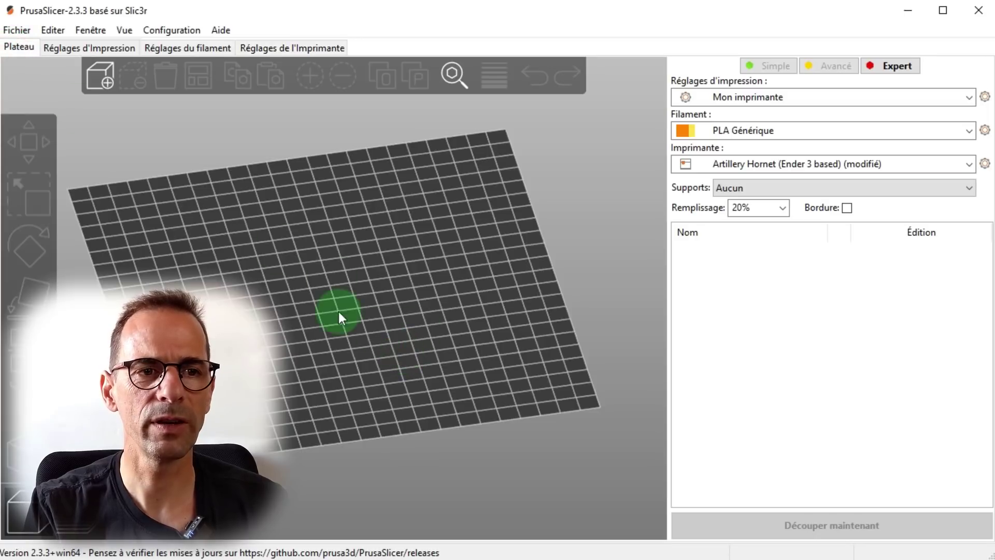
drag(338, 312, 342, 333)
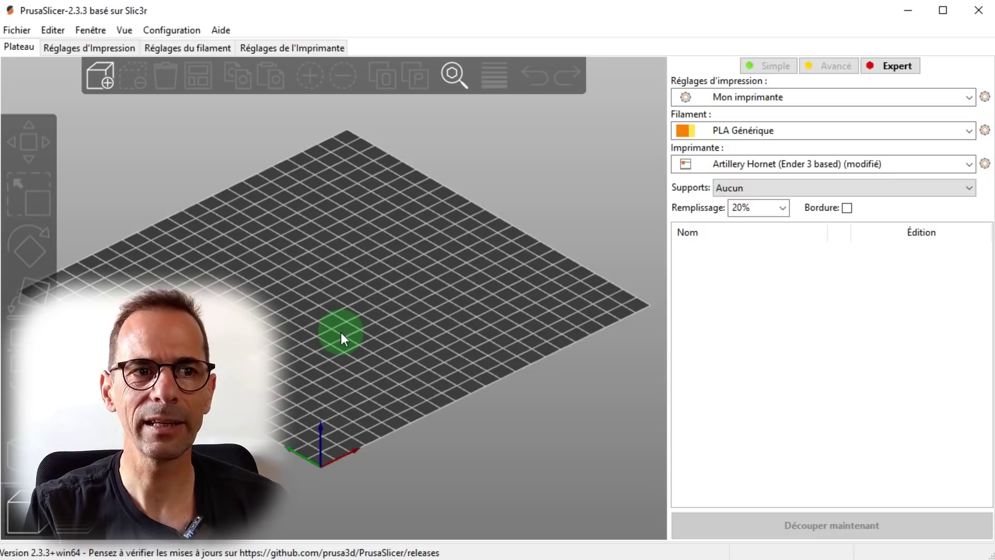
Step: Return to the printer settings and save the bed change in the Artillery Hornet (Ender 3 based) preset
click(274, 54)
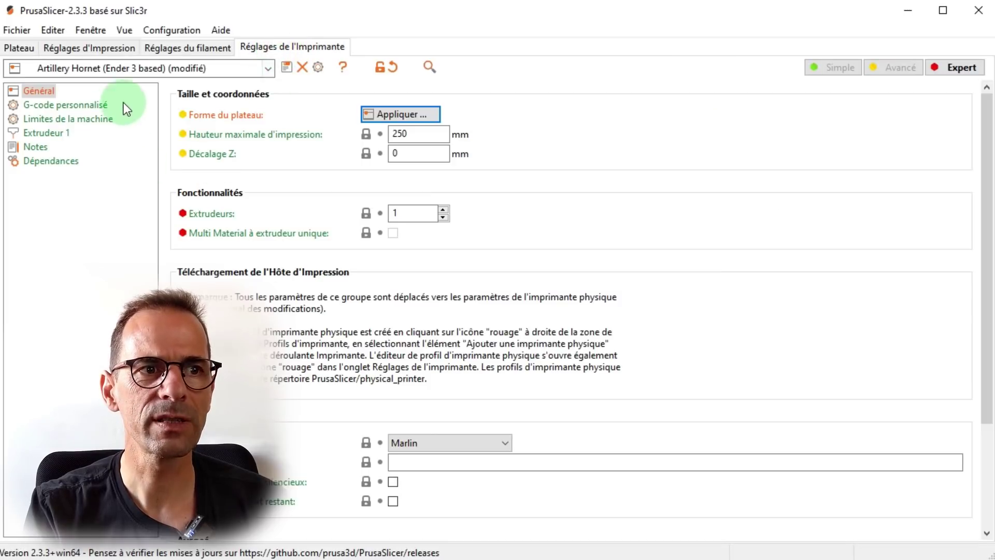
click(288, 71)
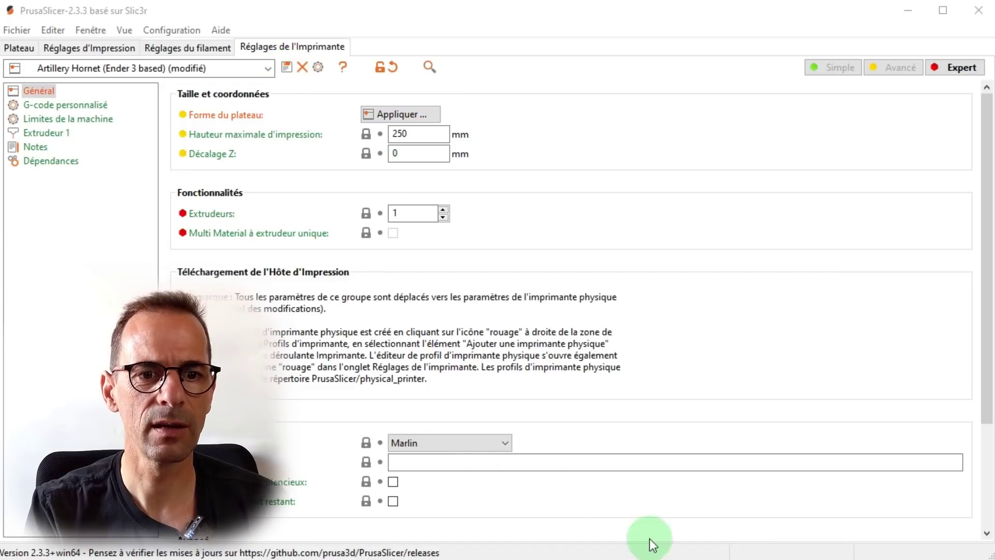
click(693, 321)
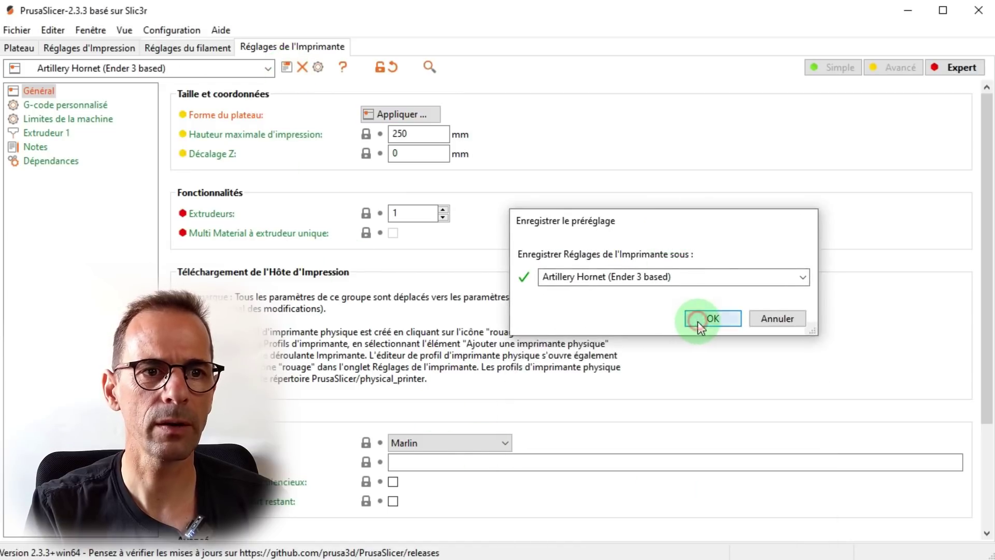
Step: Examine the printer's start and end G-code and its machine limits
click(78, 105)
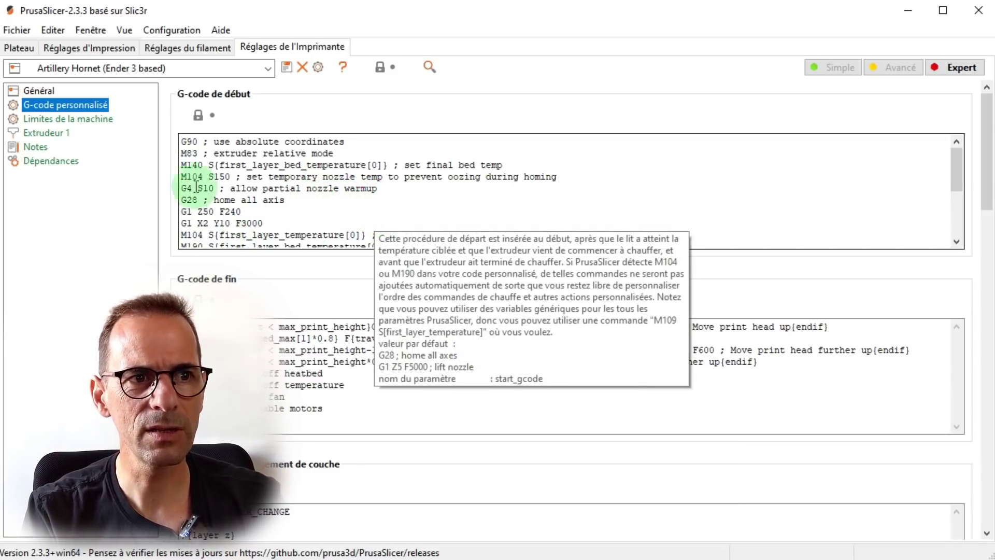
scroll(268, 223, down, 1)
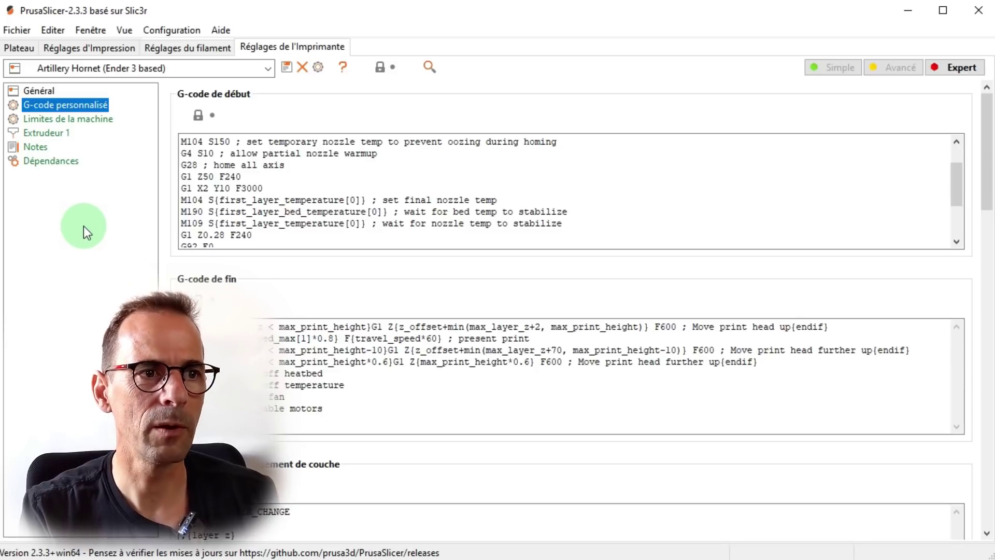
click(55, 122)
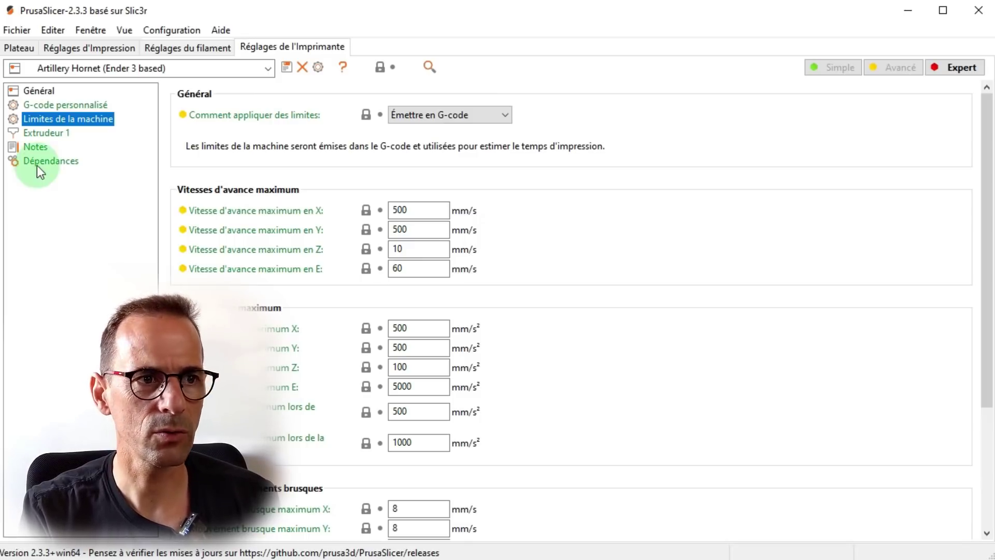
Step: Set the maximum layer height of Extruder 1 to 0.32 mm
click(49, 135)
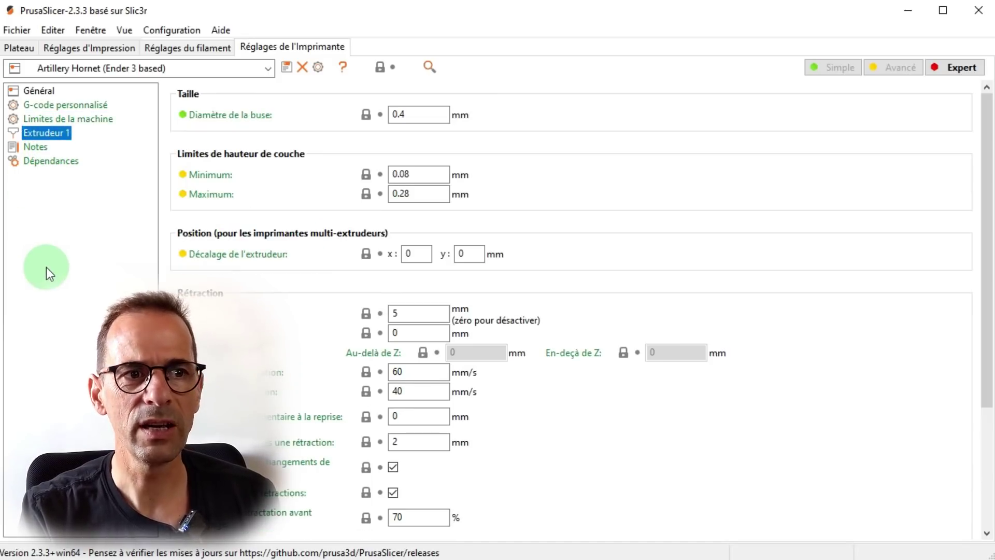
mouse_move(409, 113)
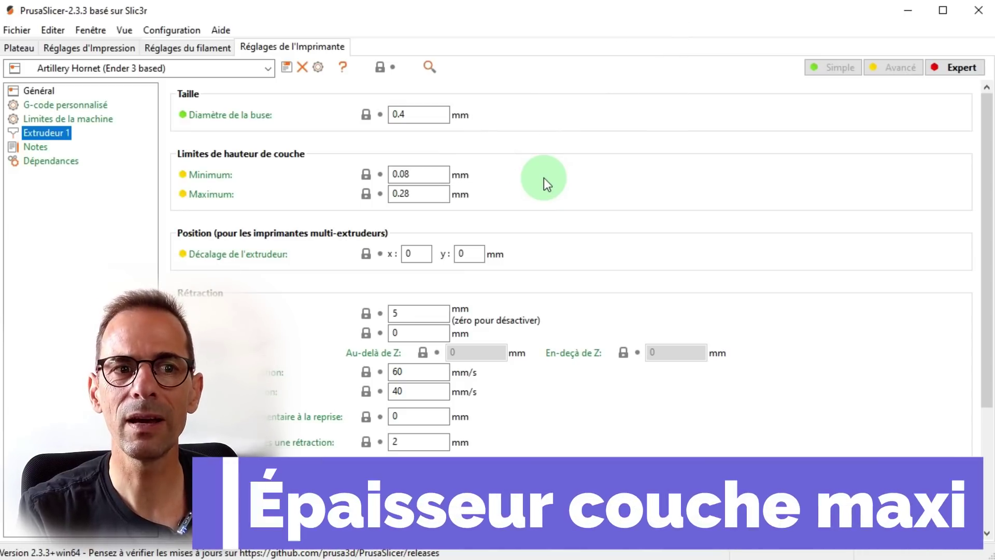
mouse_move(426, 195)
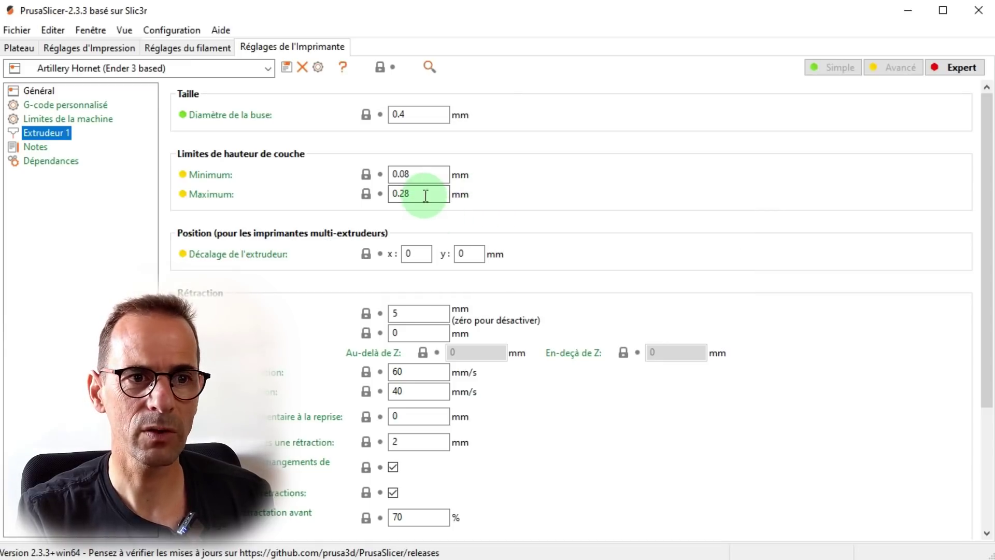
click(425, 195)
key(BackSpace)
key(BackSpace)
text(3)
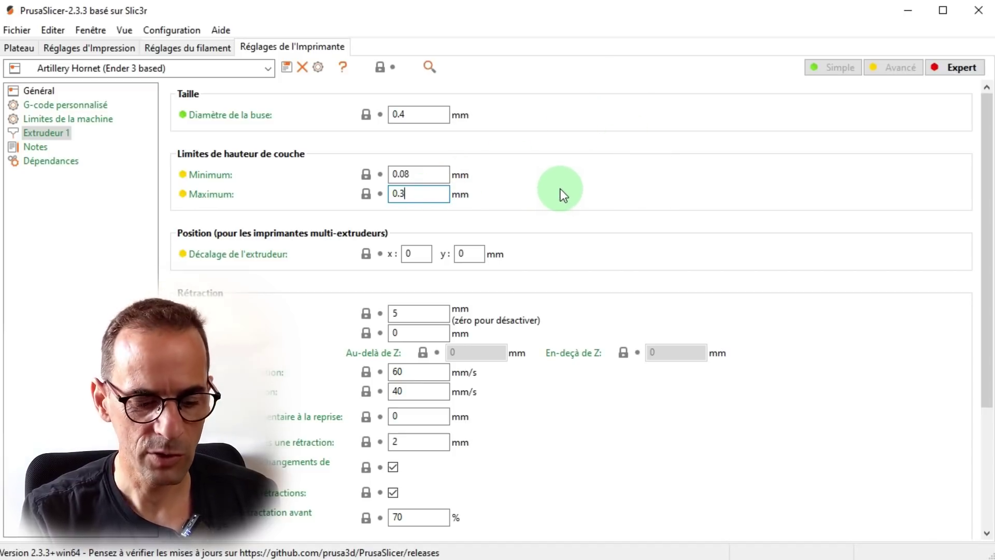
text(2)
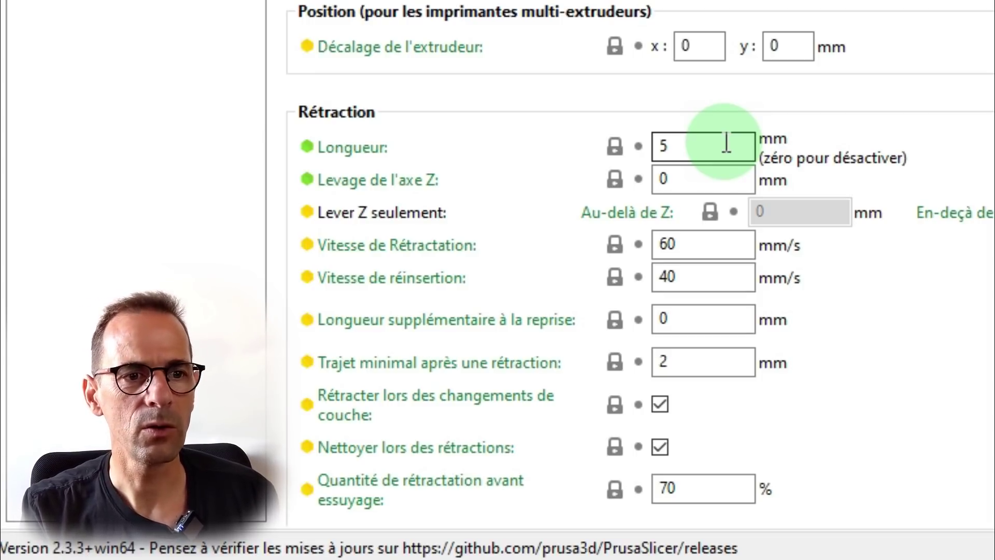
Step: Try a Z-axis lift of 0.1 mm in the extruder's retraction settings
click(701, 182)
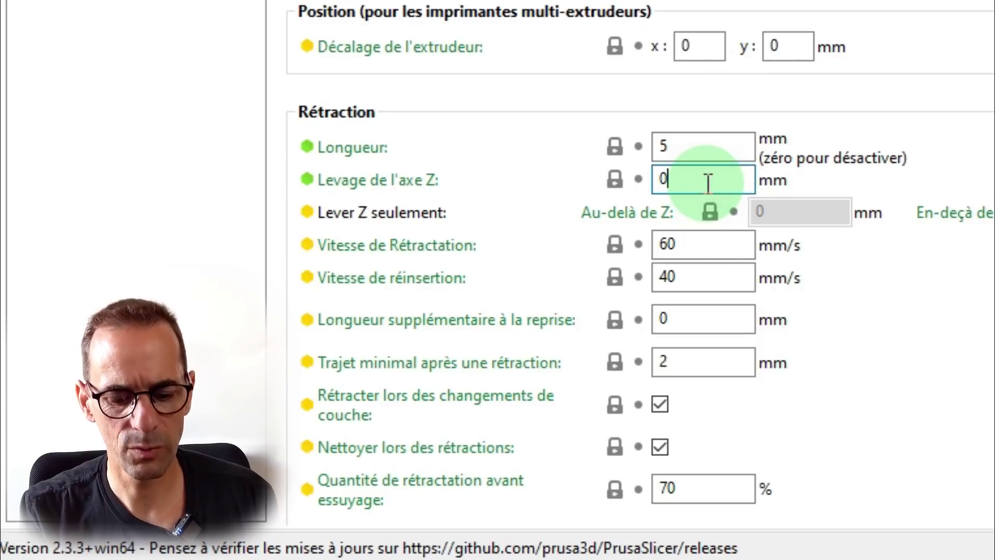
text(.1)
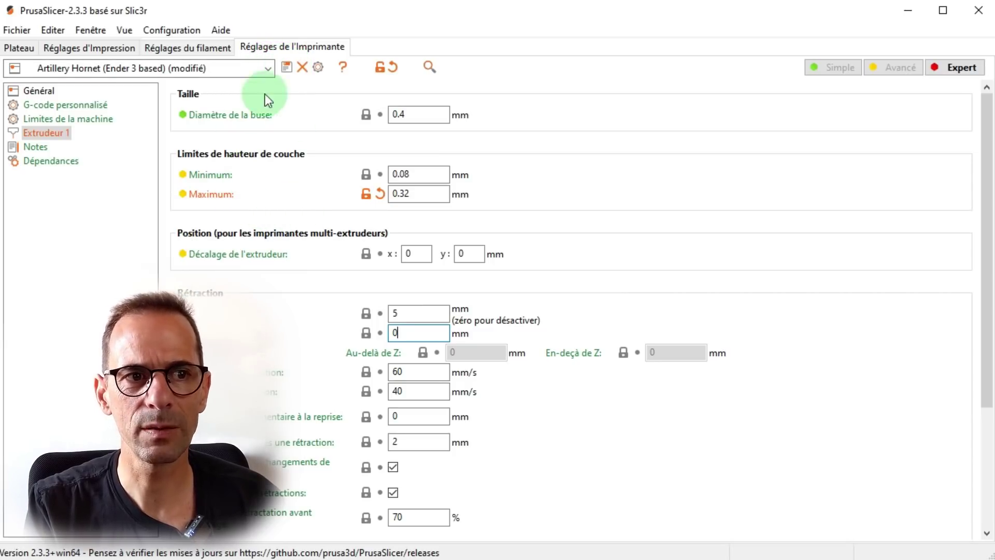
Step: Save the extruder change in the Artillery Hornet (Ender 3 based) printer preset
click(286, 67)
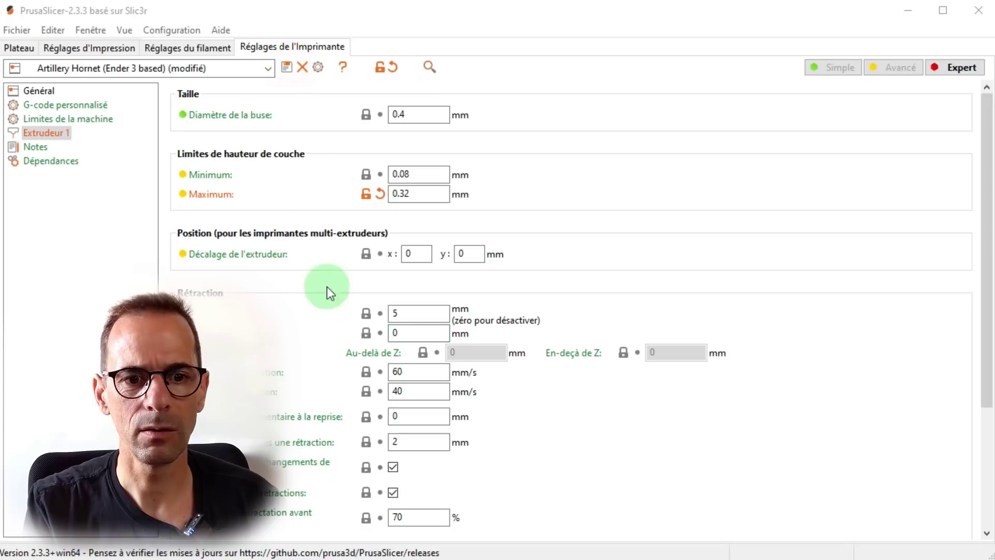
click(702, 141)
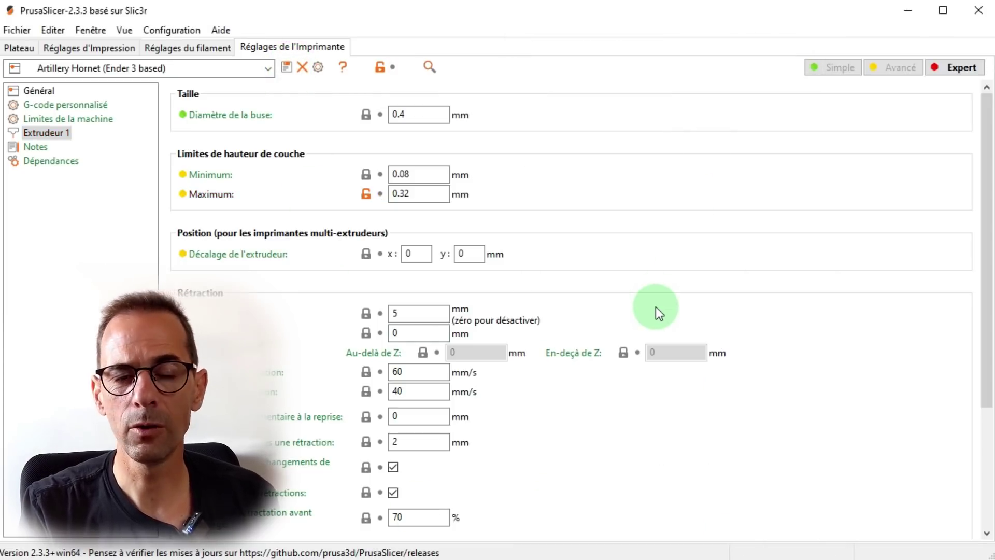
Step: Look through the print presets available for the Artillery Hornet, leaving Mon imprimante selected
click(89, 47)
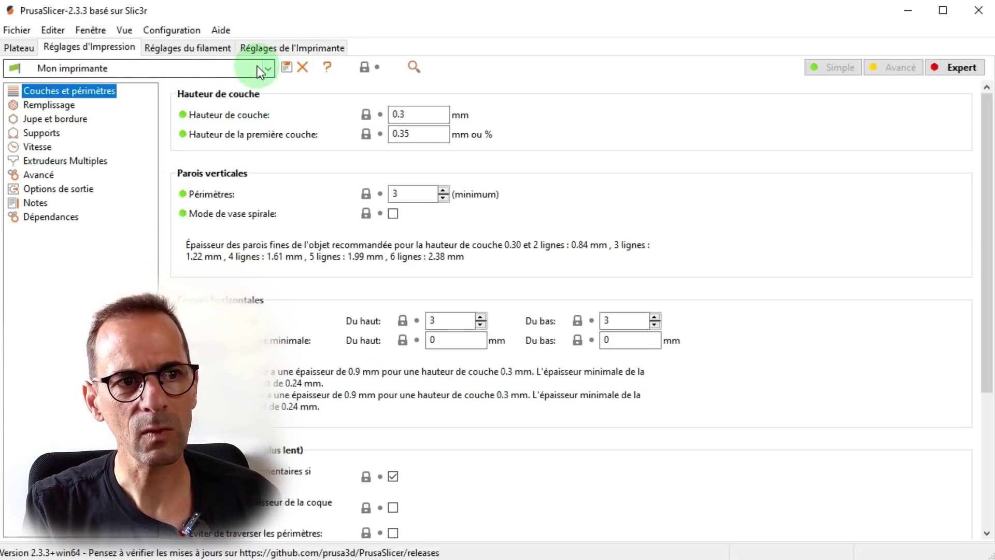
click(273, 67)
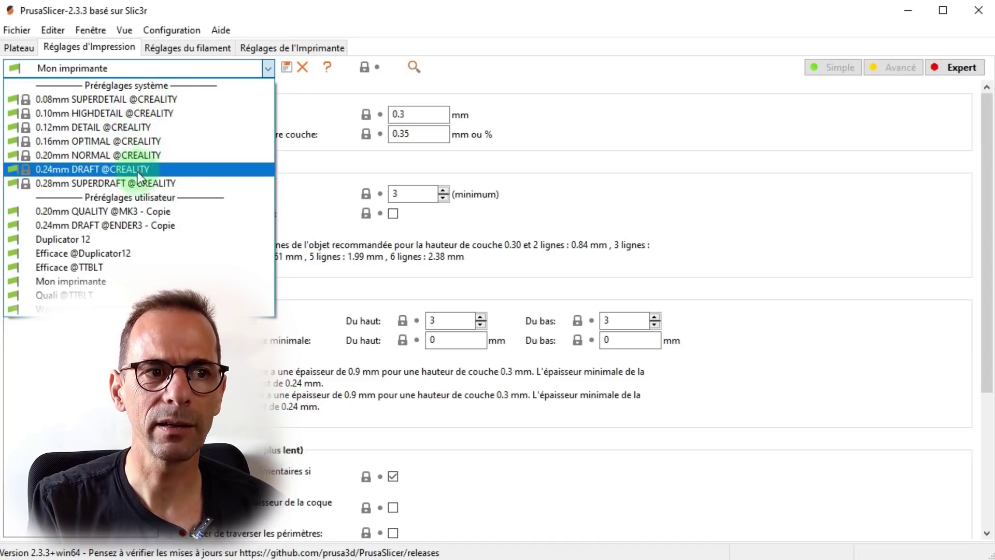
click(268, 68)
Step: Switch the active printer preset to Original Prusa MINI & MINI+
click(299, 47)
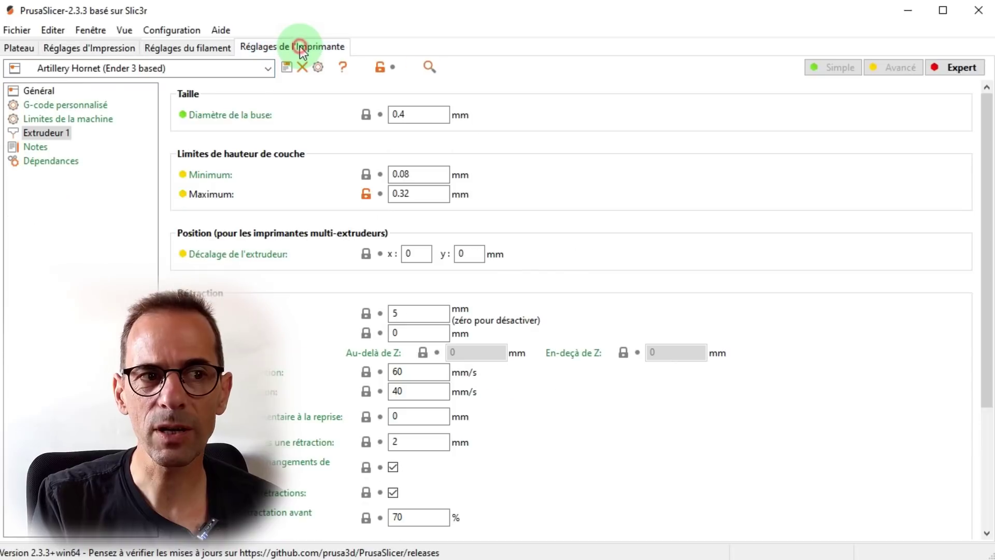
click(267, 67)
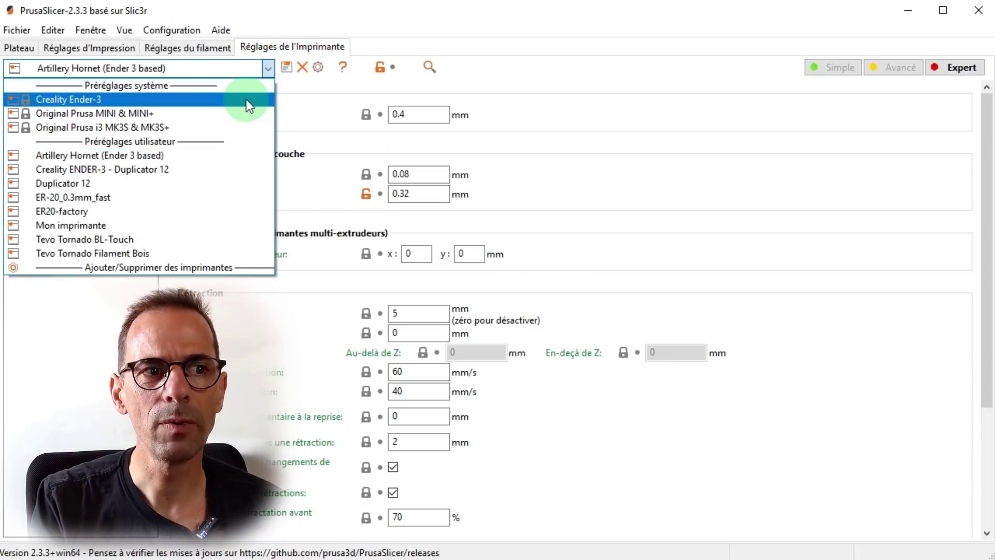
click(240, 114)
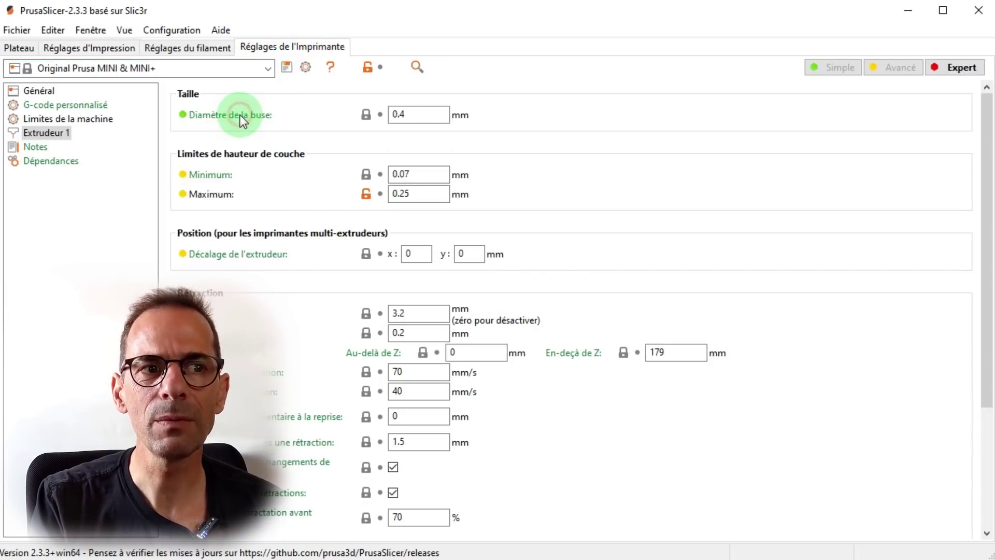
Step: Look through the print presets offered for the Original Prusa MINI & MINI+, keeping Mon imprimante selected
click(85, 47)
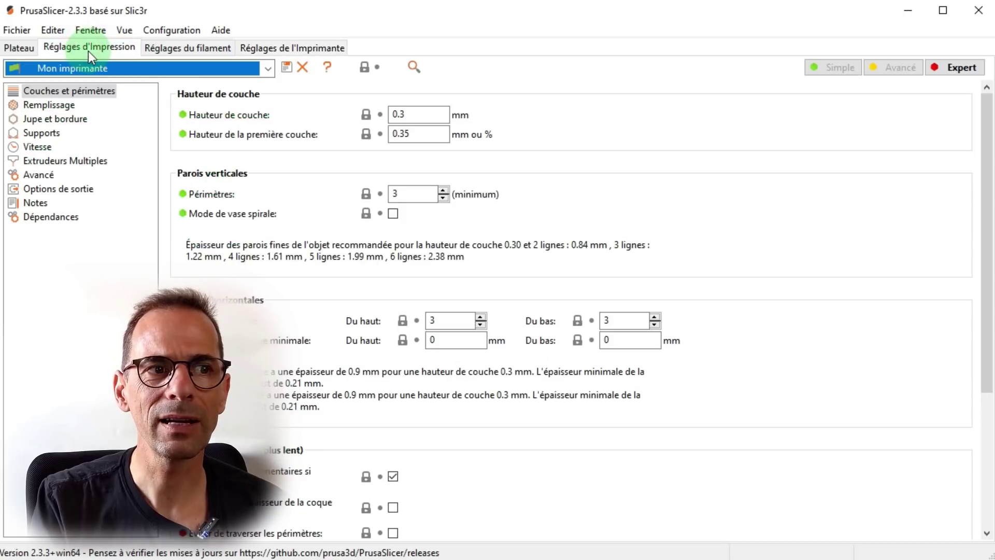
click(269, 68)
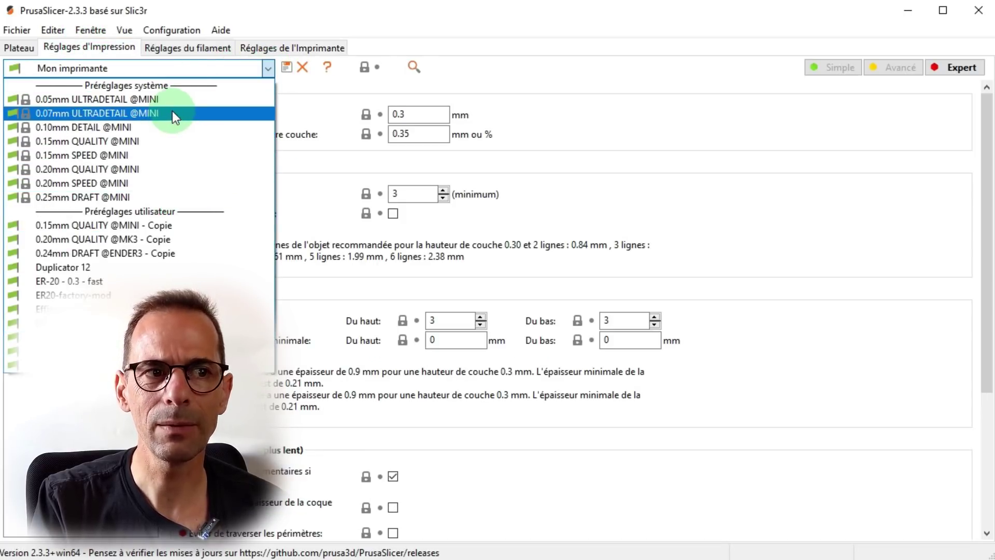
click(327, 49)
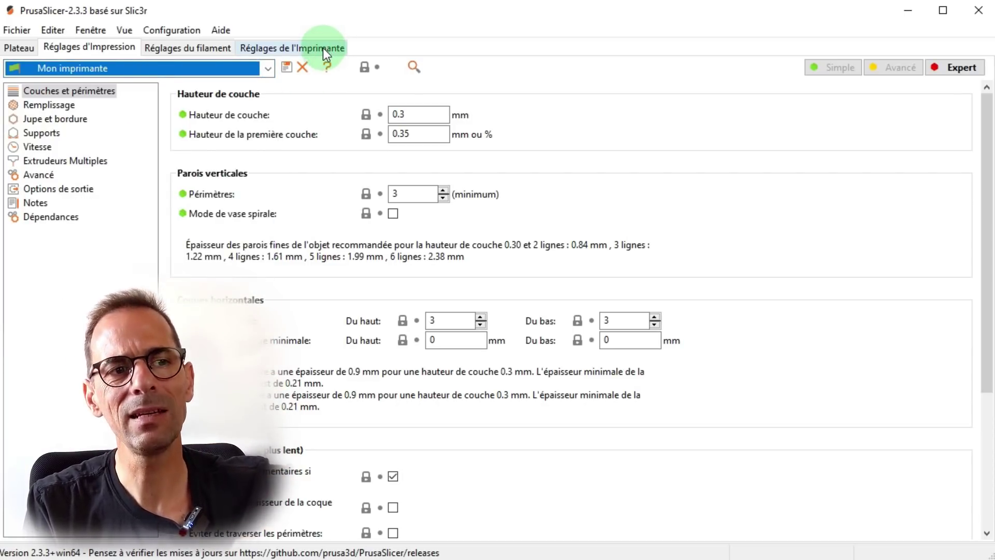
click(267, 69)
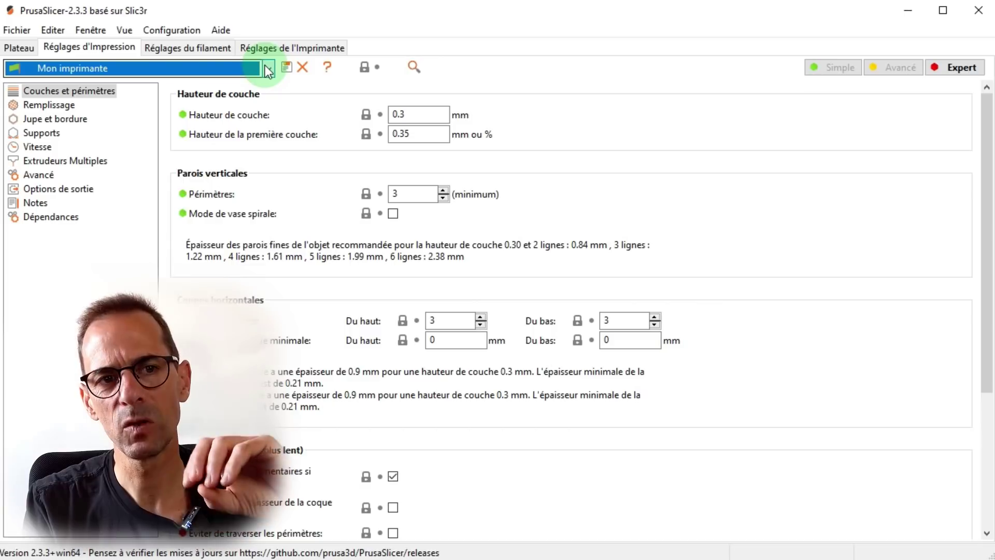
Step: Switch the active printer preset to Artillery Hornet (Ender 3 based) and return to the print settings
click(268, 68)
click(269, 65)
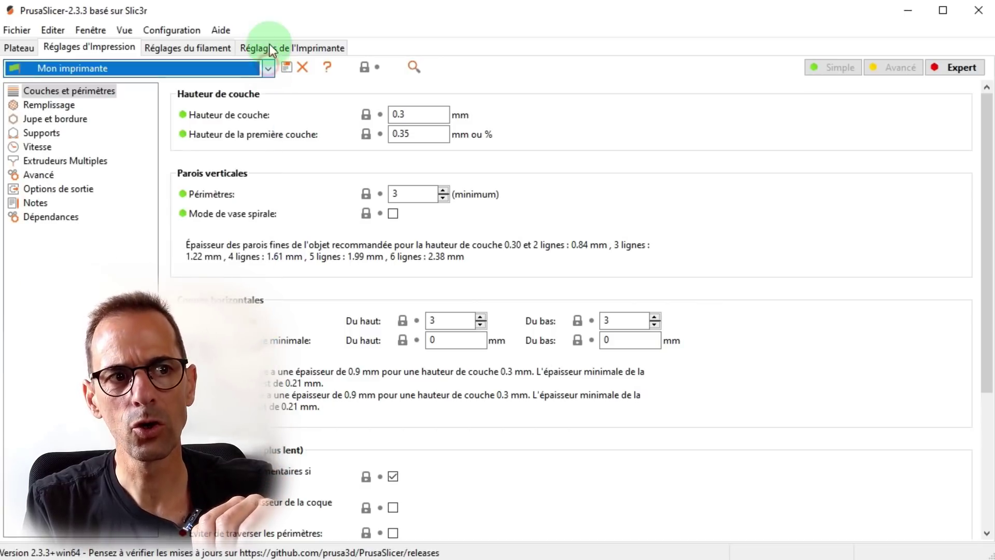
click(267, 46)
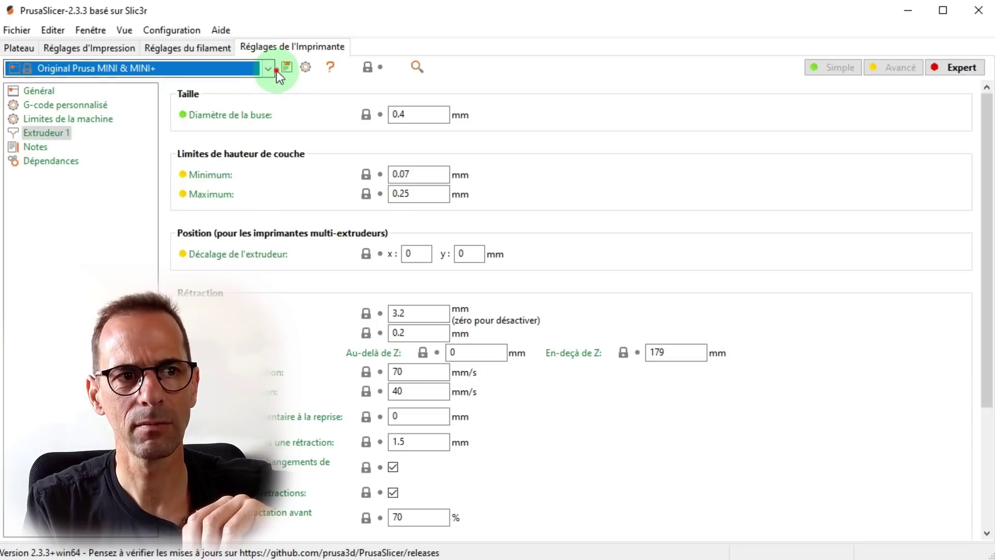
click(267, 69)
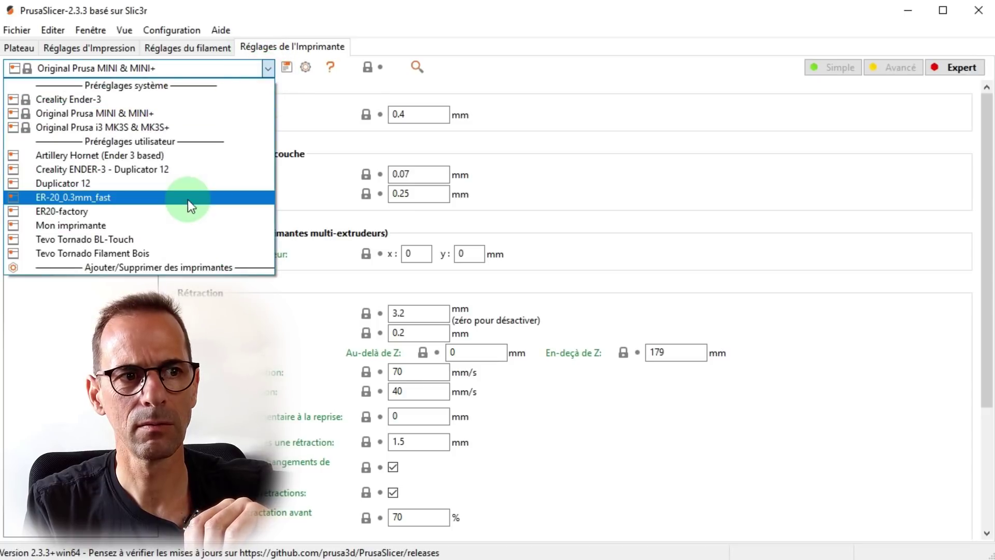
click(187, 157)
click(72, 48)
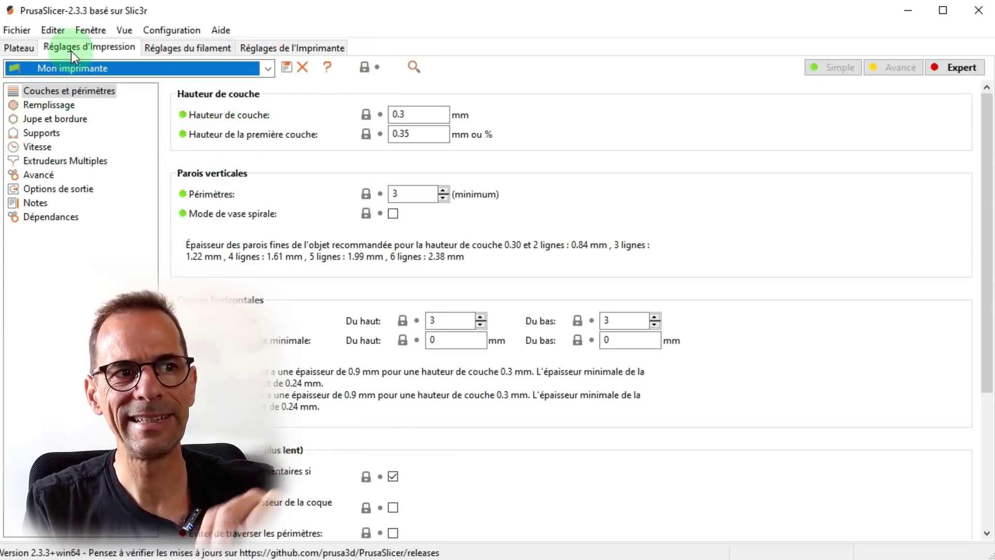
click(268, 69)
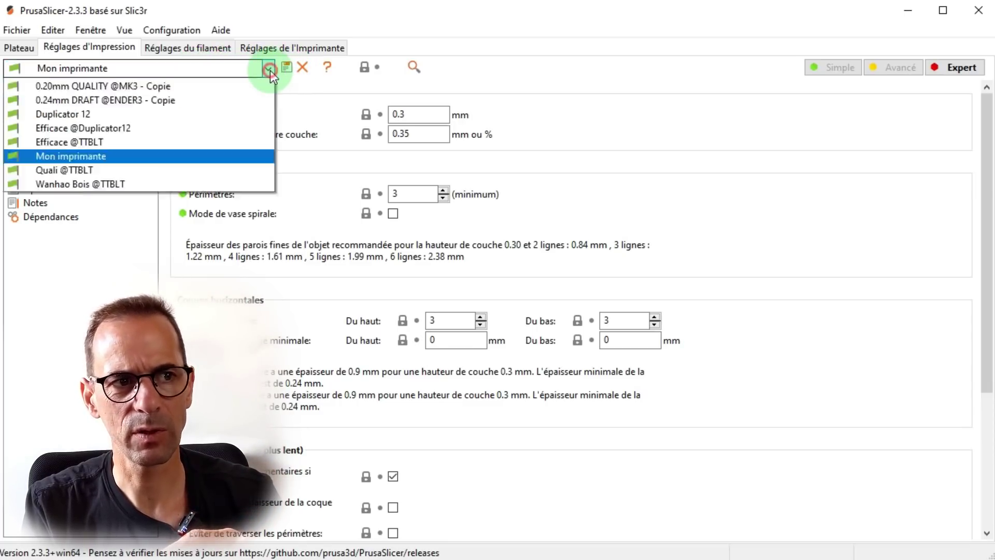
click(242, 102)
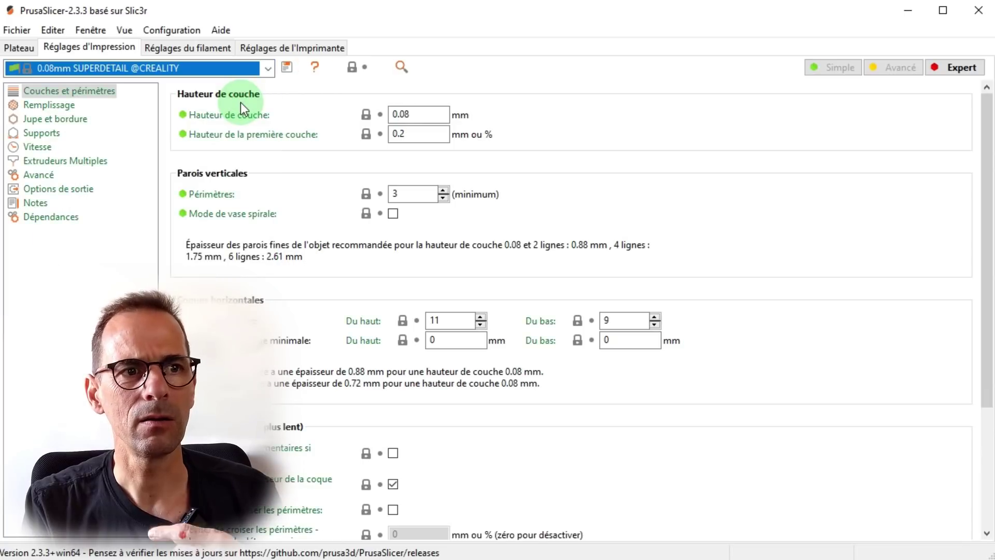
click(272, 73)
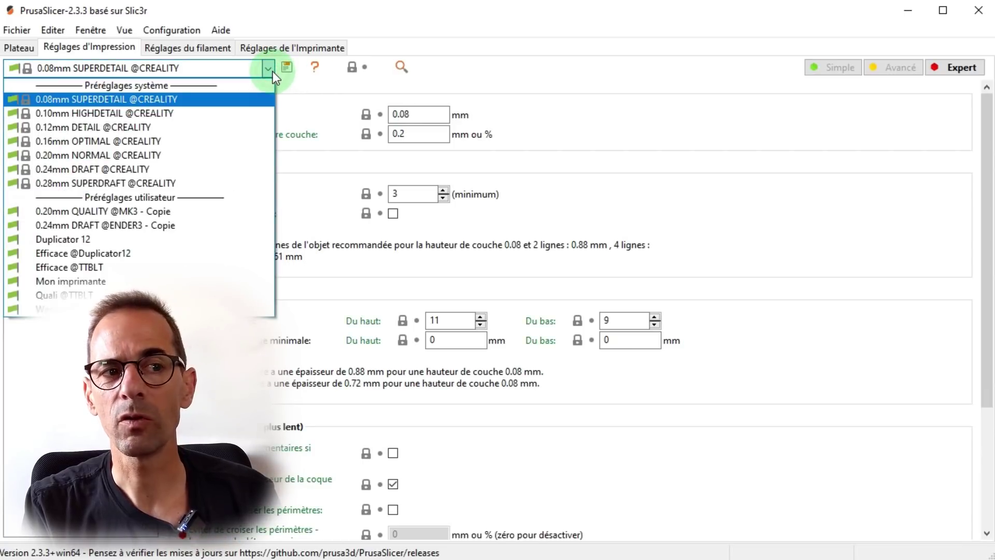
click(92, 141)
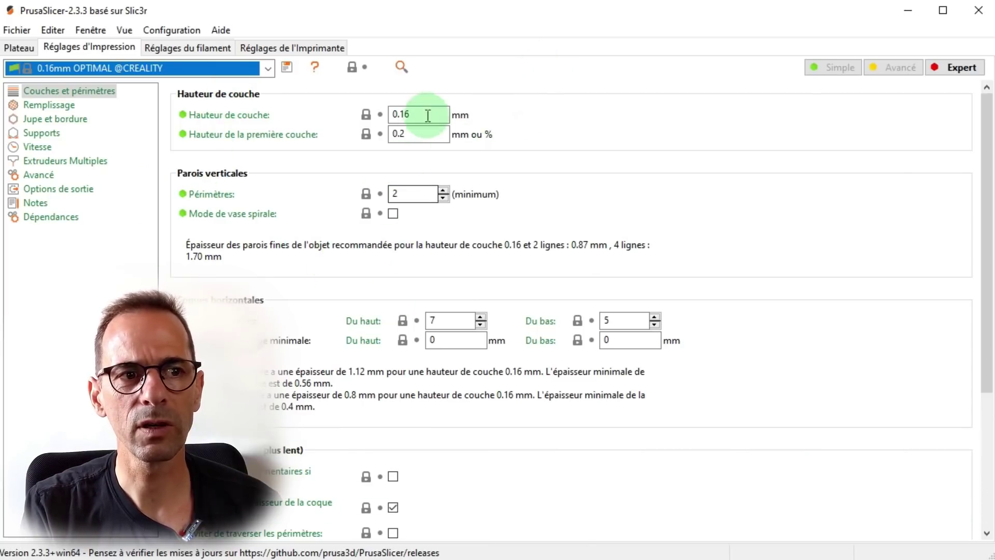
Step: Reduce the number of solid top layers in the horizontal shells to 5
mouse_move(420, 135)
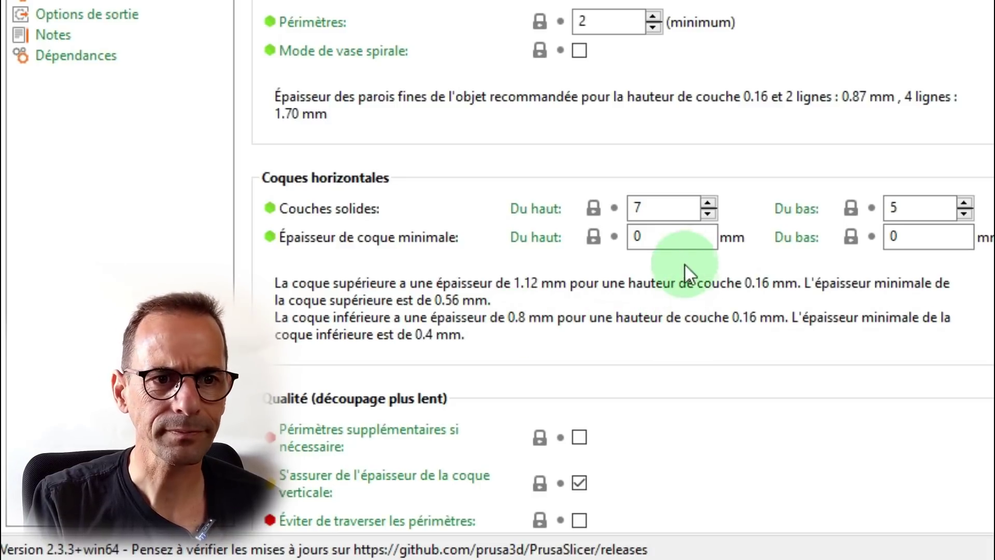
click(707, 212)
click(707, 212)
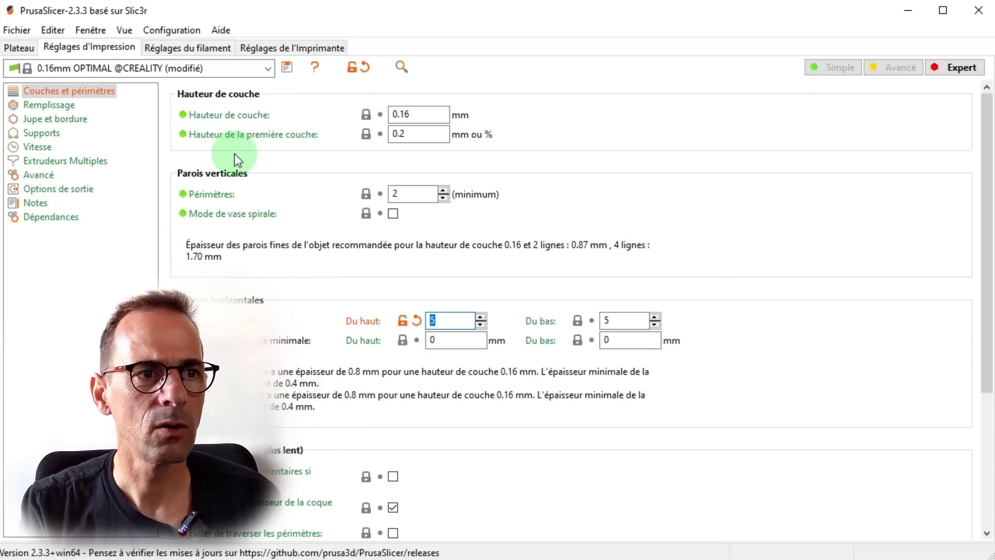
Step: Set the infill pattern to Gyroïde and the infill density to 10%
click(43, 103)
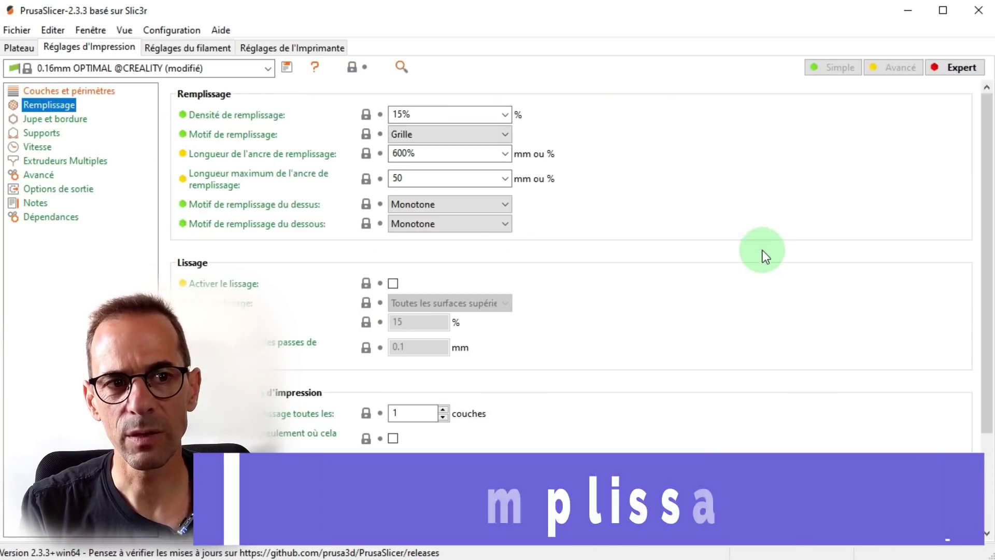
click(501, 133)
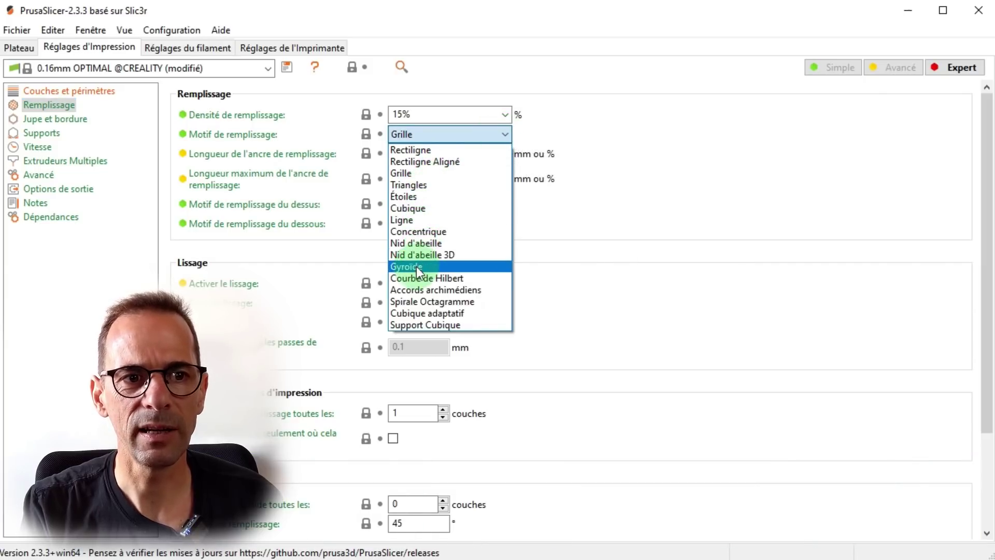
click(416, 267)
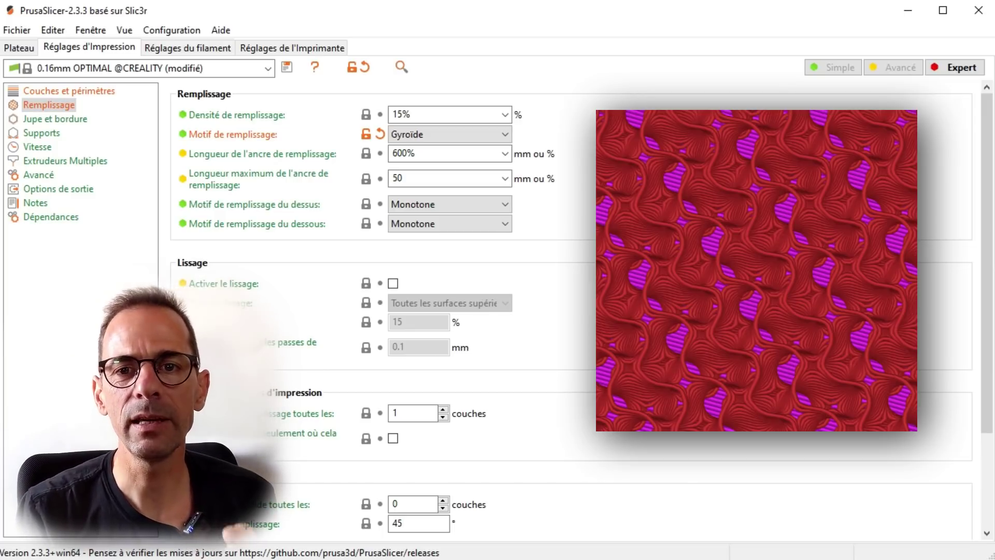
click(726, 265)
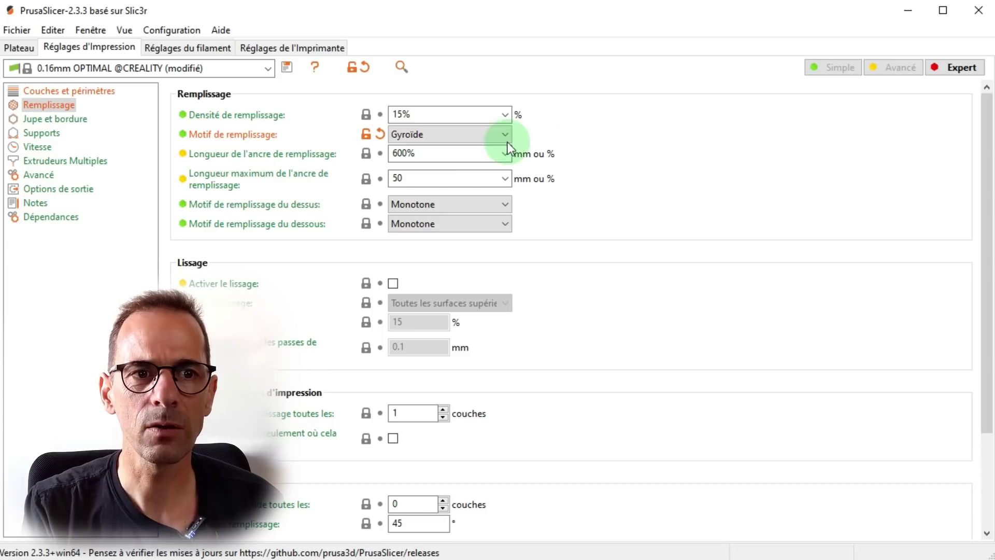
click(517, 116)
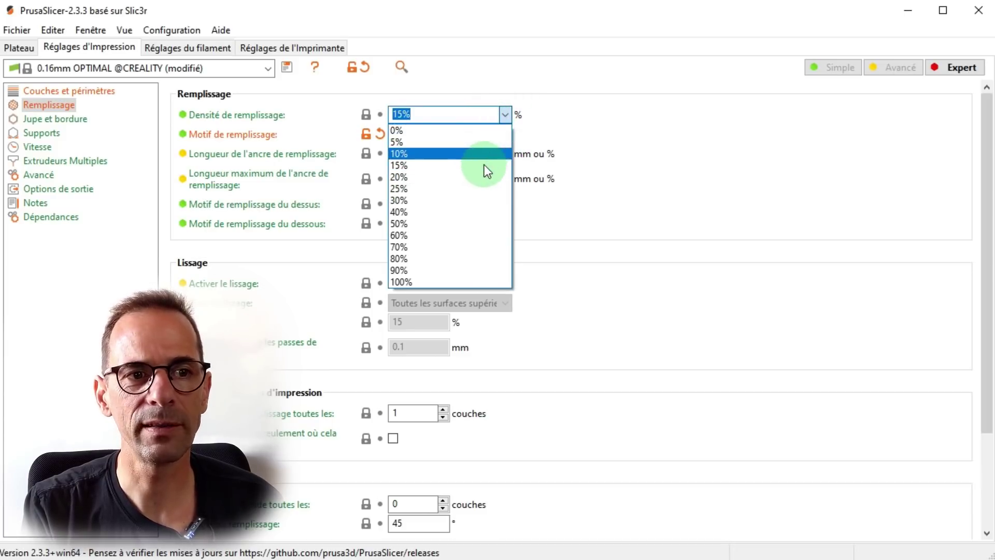
click(486, 154)
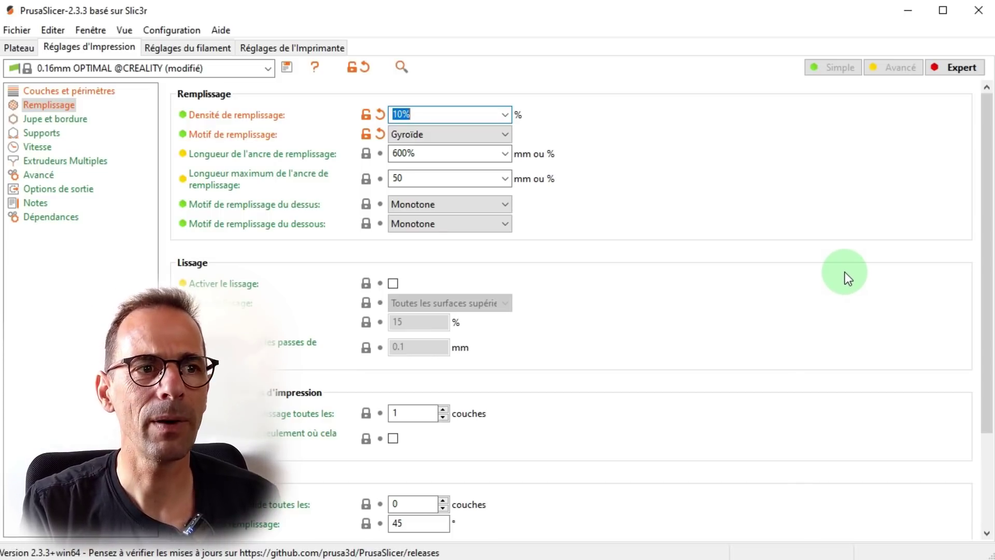
Step: In the speed settings, try a perimeter speed of 60 mm/s and set it back to 40 mm/s
click(45, 147)
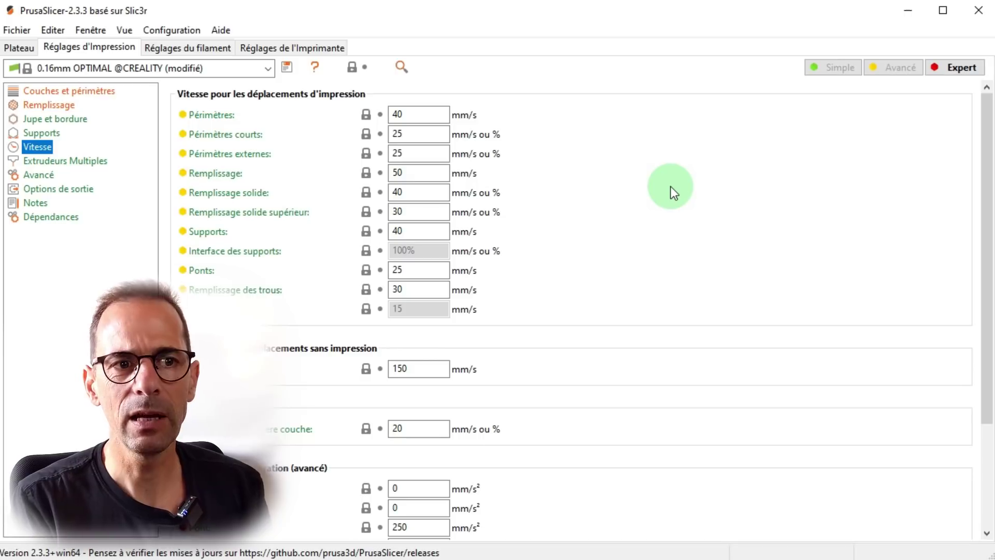
click(417, 135)
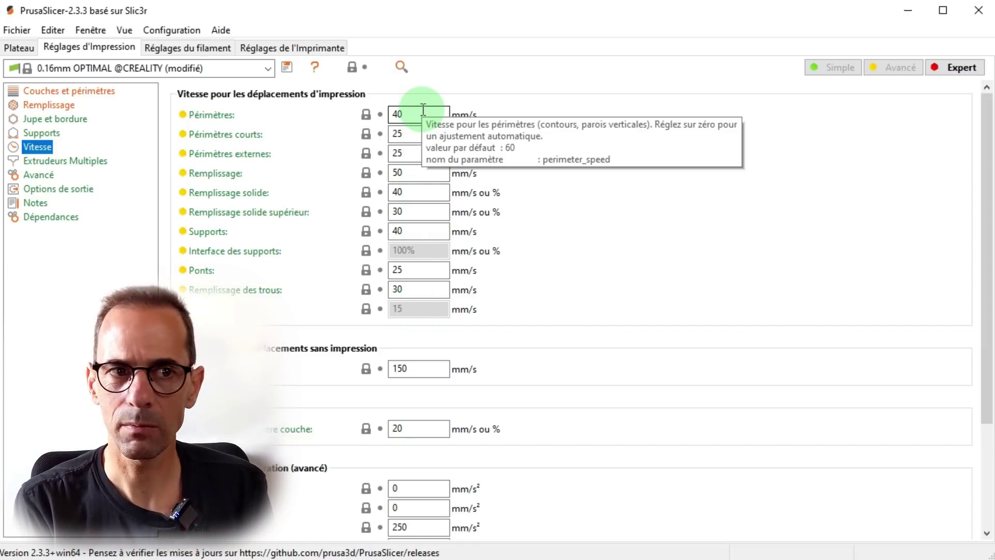
double_click(408, 113)
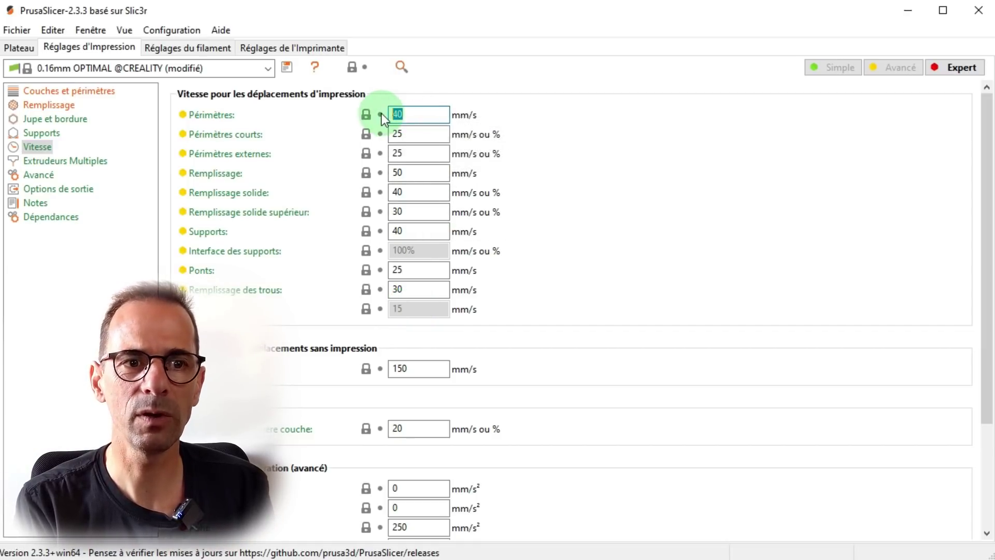
text(60)
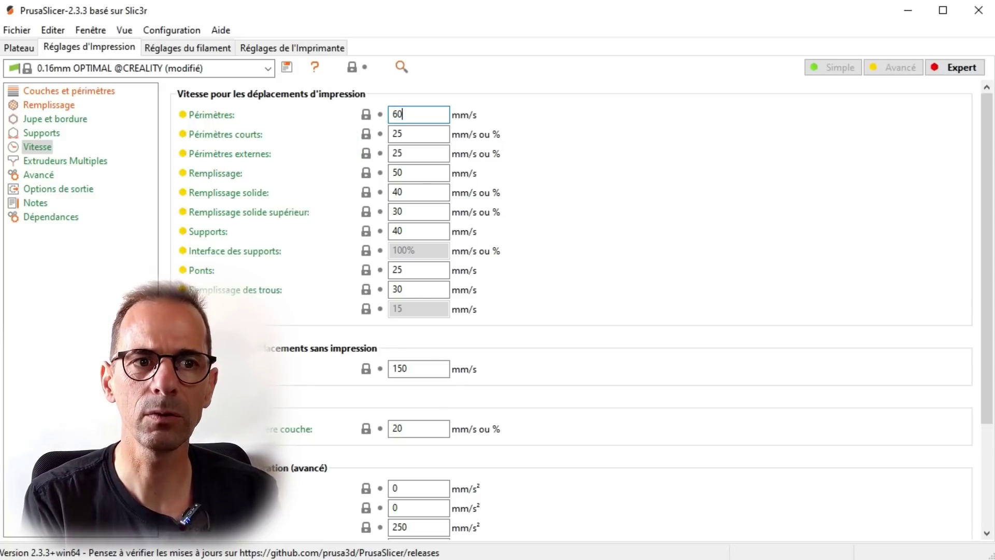
click(336, 142)
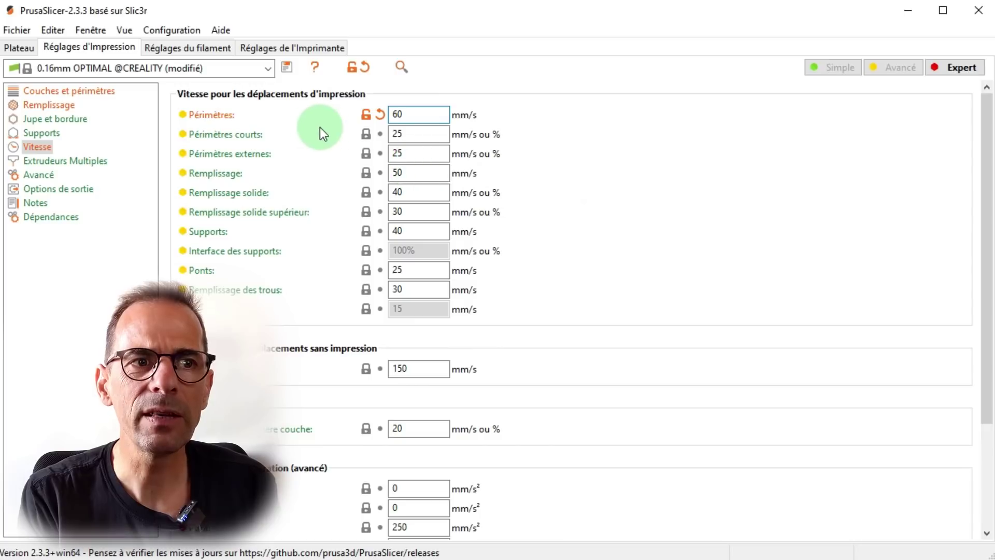
mouse_move(234, 117)
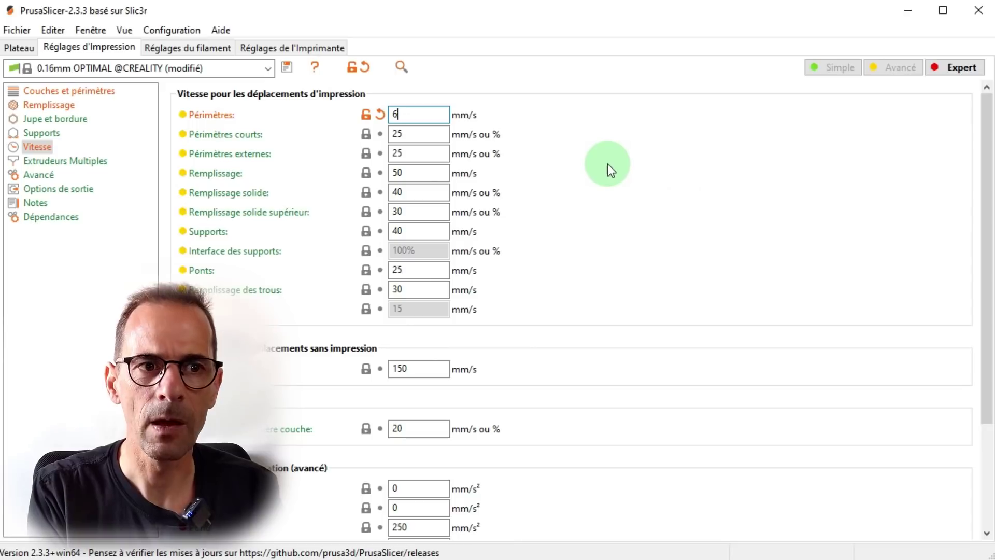
text(0)
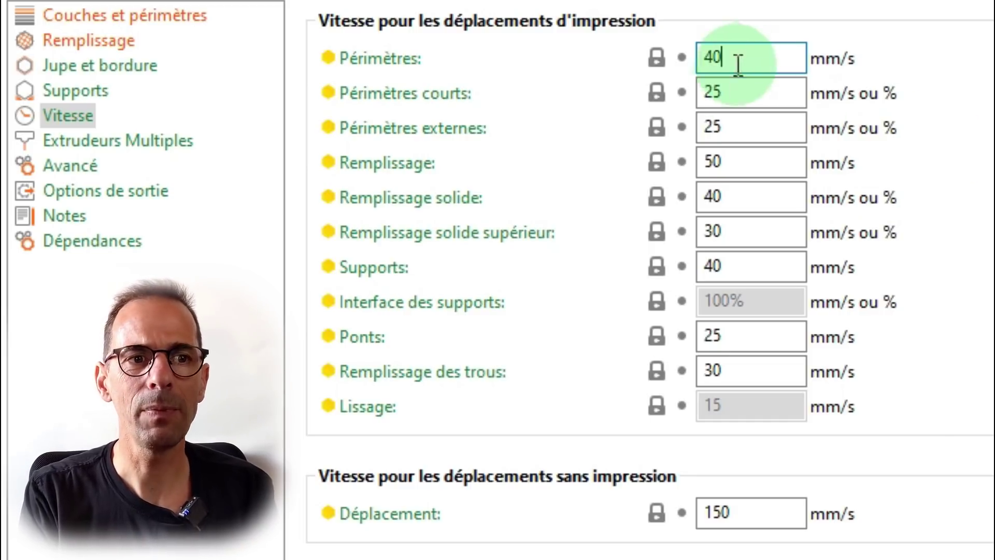
Step: Set the small perimeters speed (Périmètres courts) to 62%
mouse_move(753, 92)
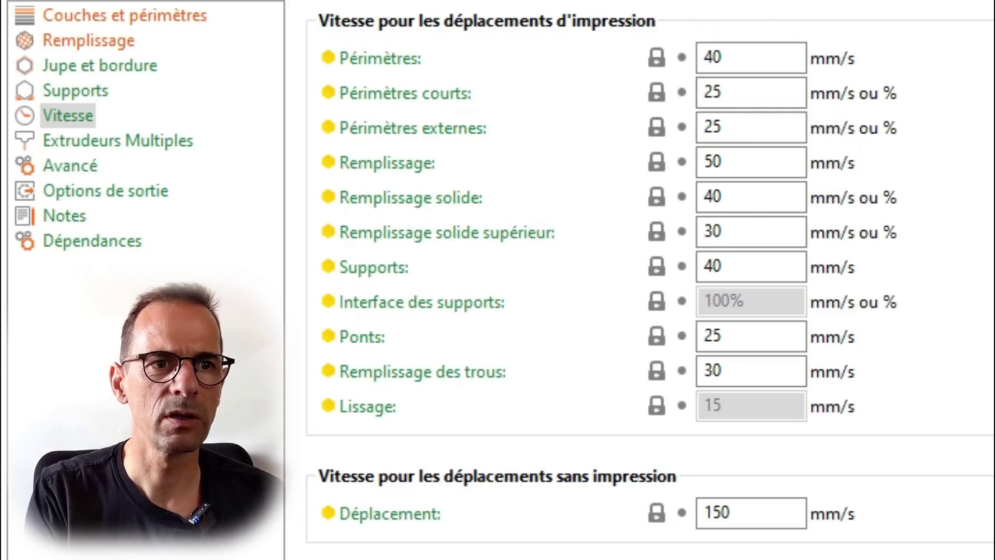
double_click(739, 92)
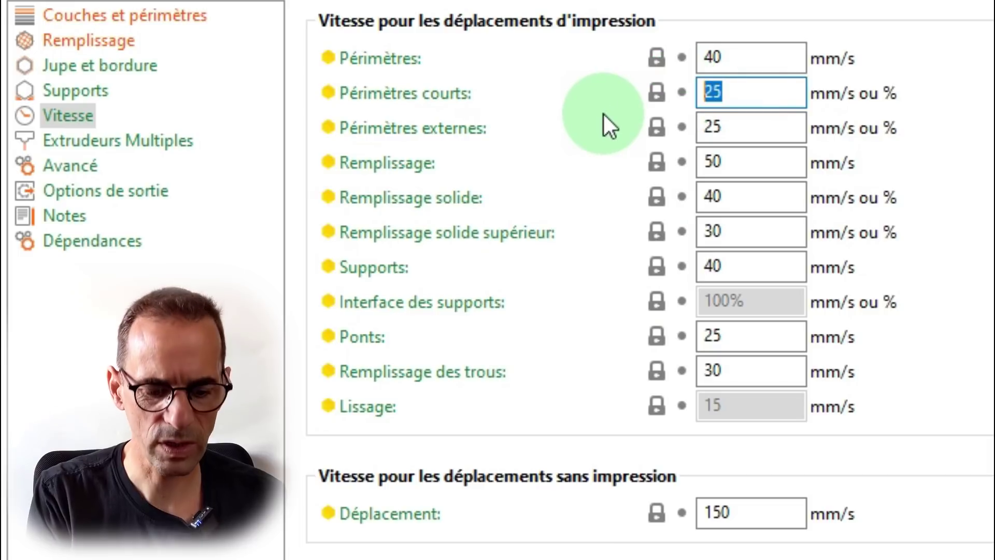
text(62)
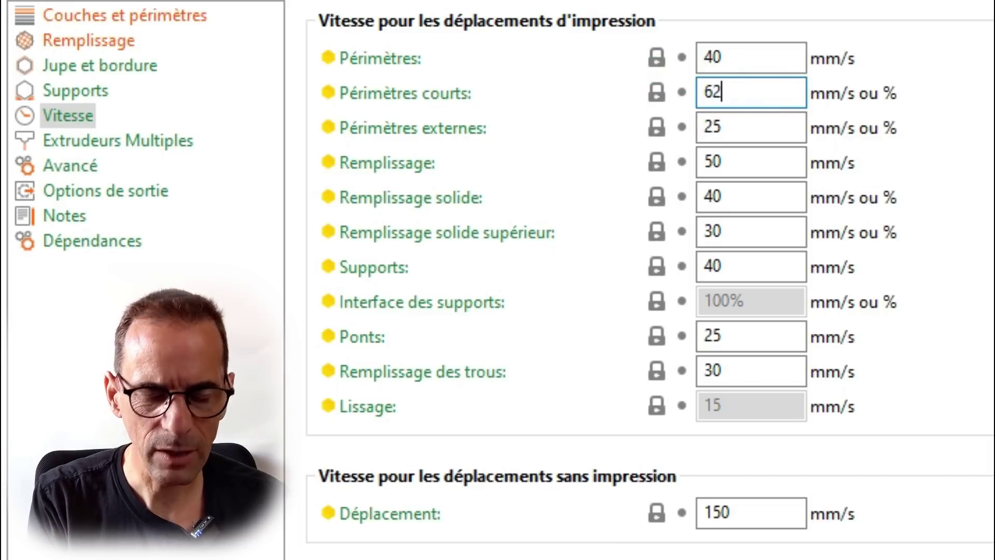
text(%)
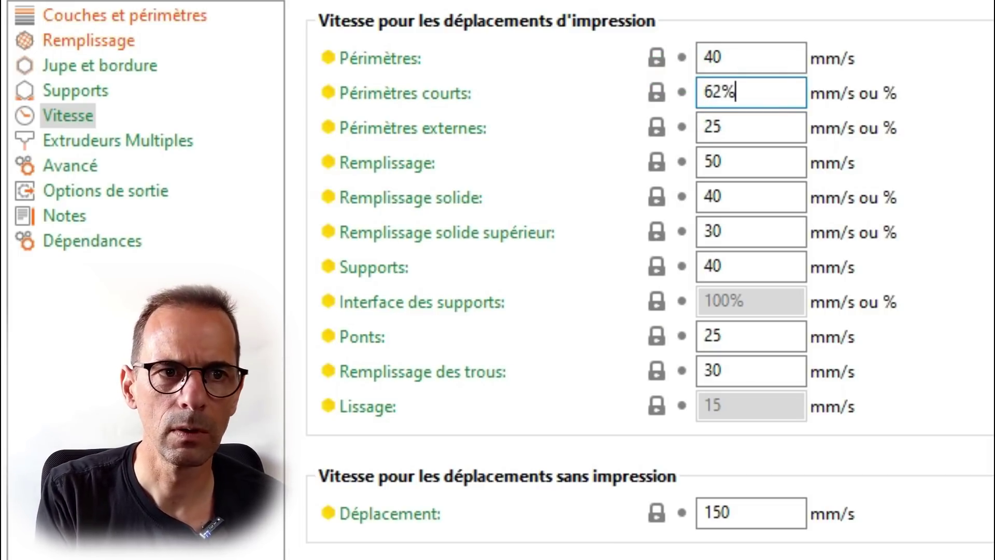
key(Return)
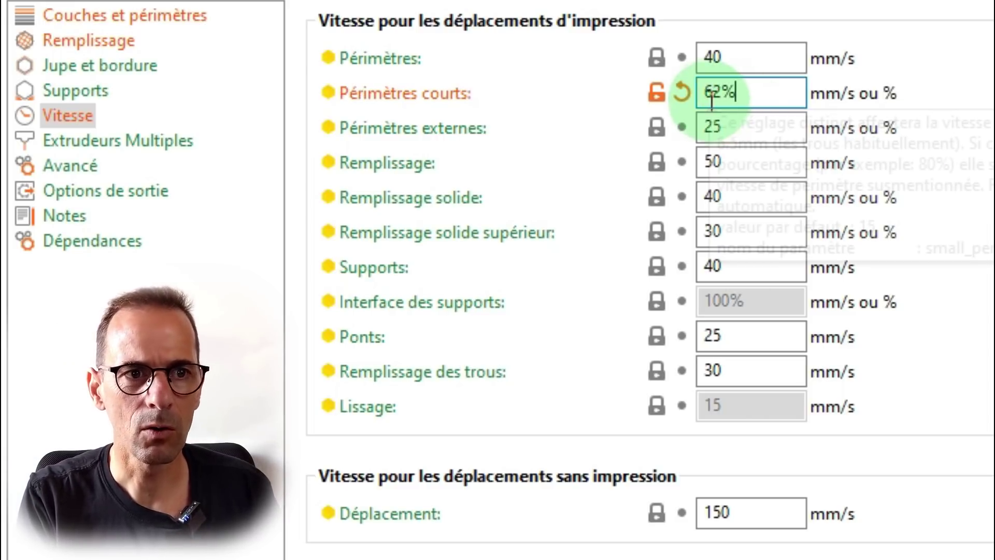
Step: Set the external perimeters speed (Périmètres externes) to 62%
click(723, 128)
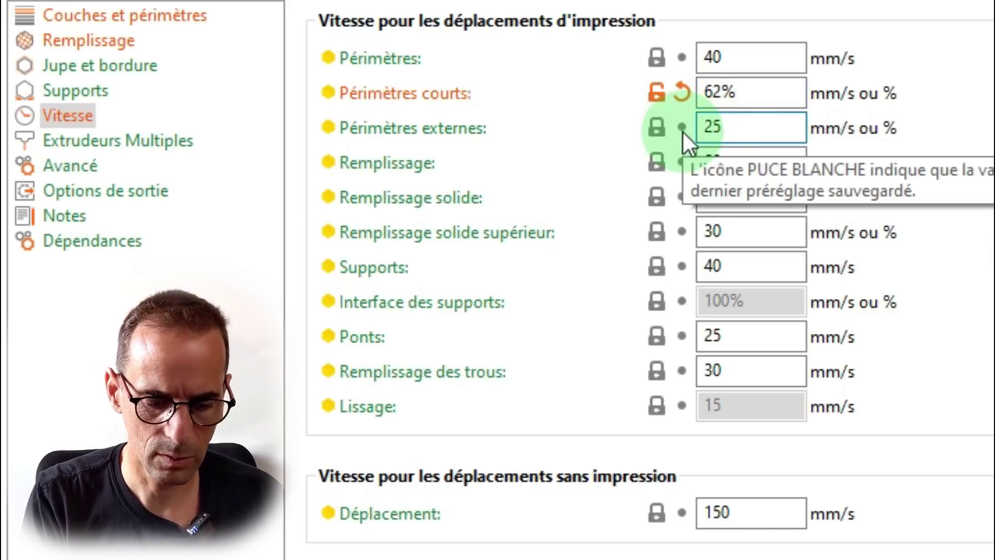
key(ctrl+a)
text(62%)
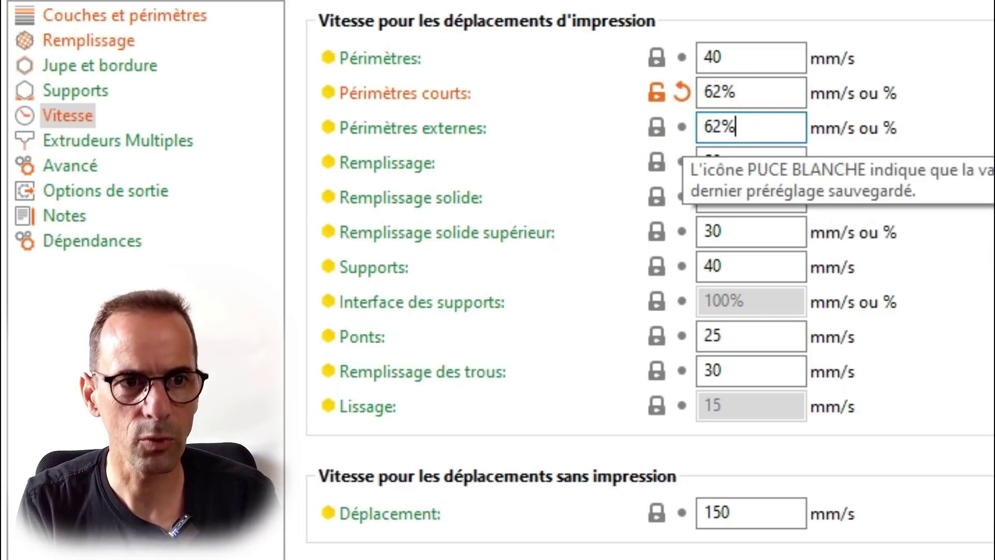
key(Return)
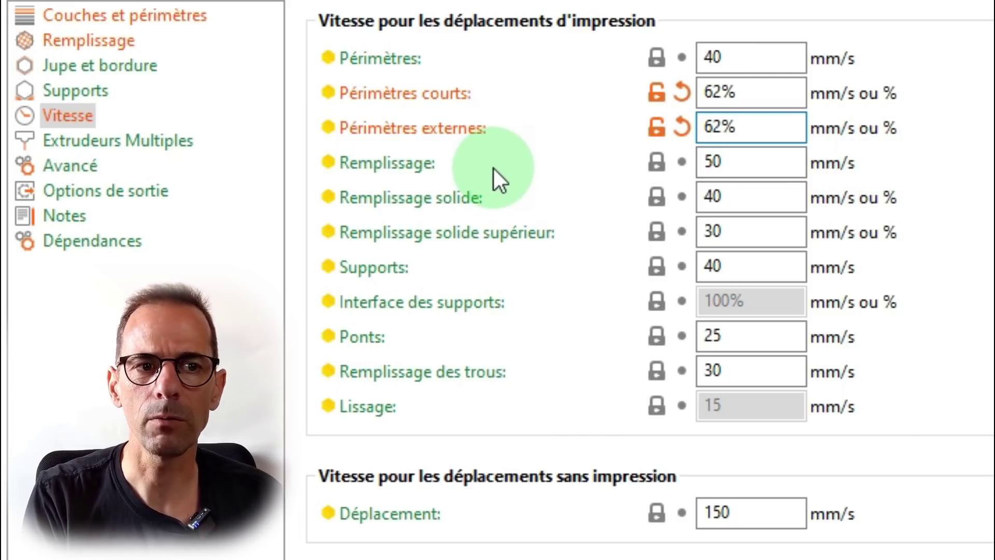
Step: Set the infill print speed (Remplissage) to 80 mm/s
click(764, 167)
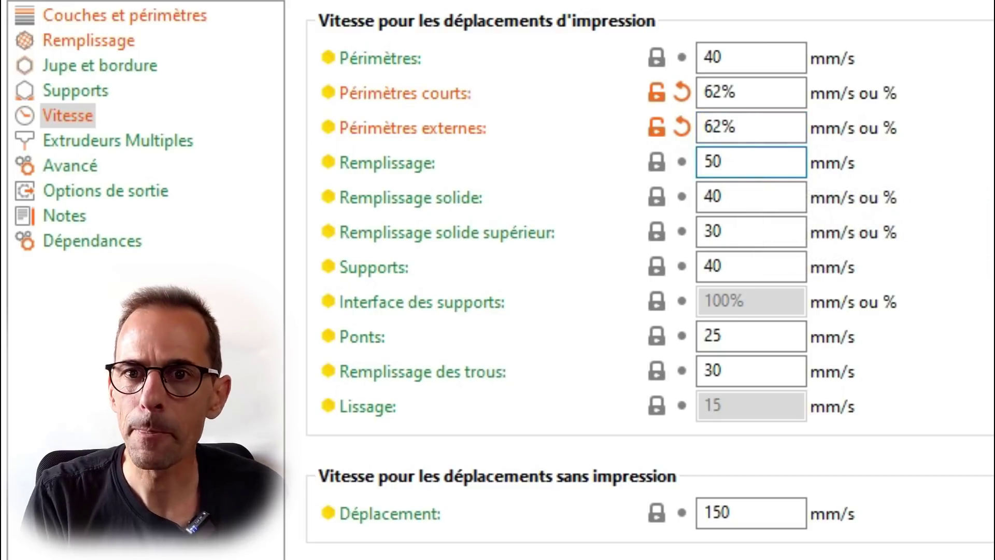
key(shift+Left)
key(shift+Left)
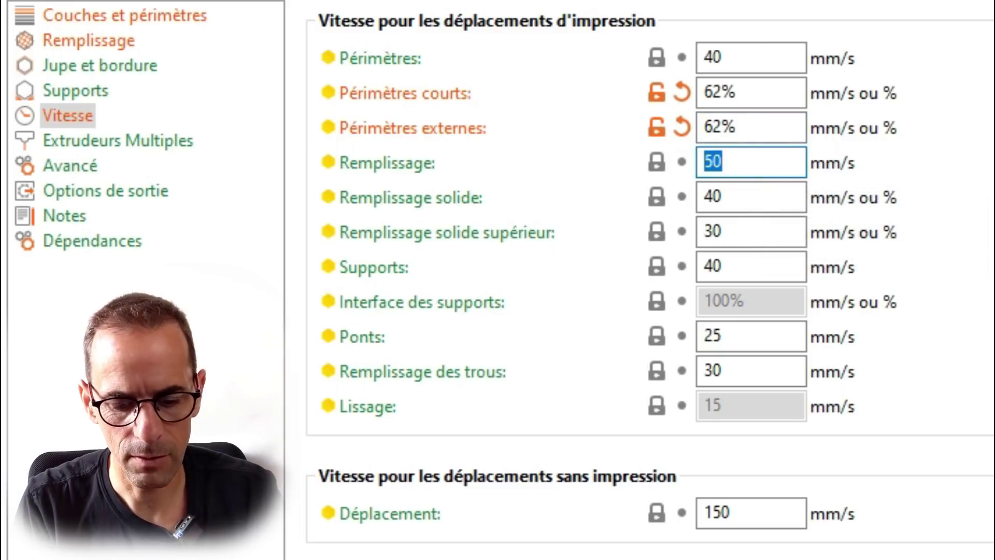
text(80)
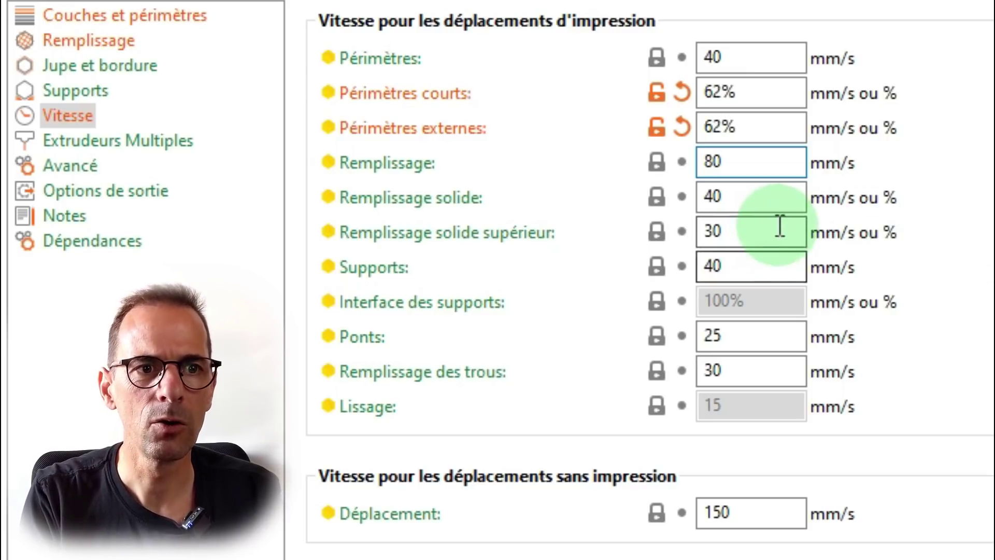
Step: Set the solid infill speed (Remplissage solide) to 100%
click(766, 197)
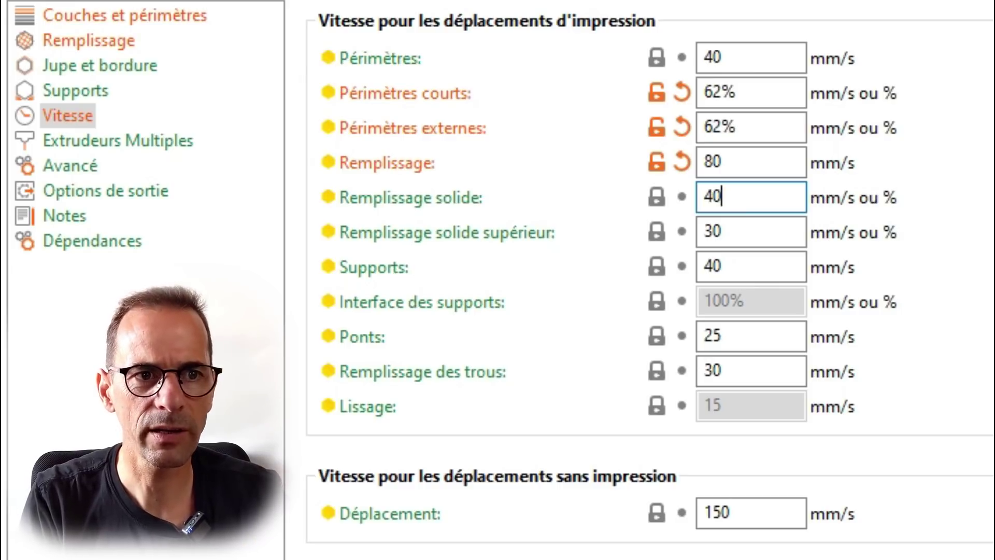
key(ctrl+a)
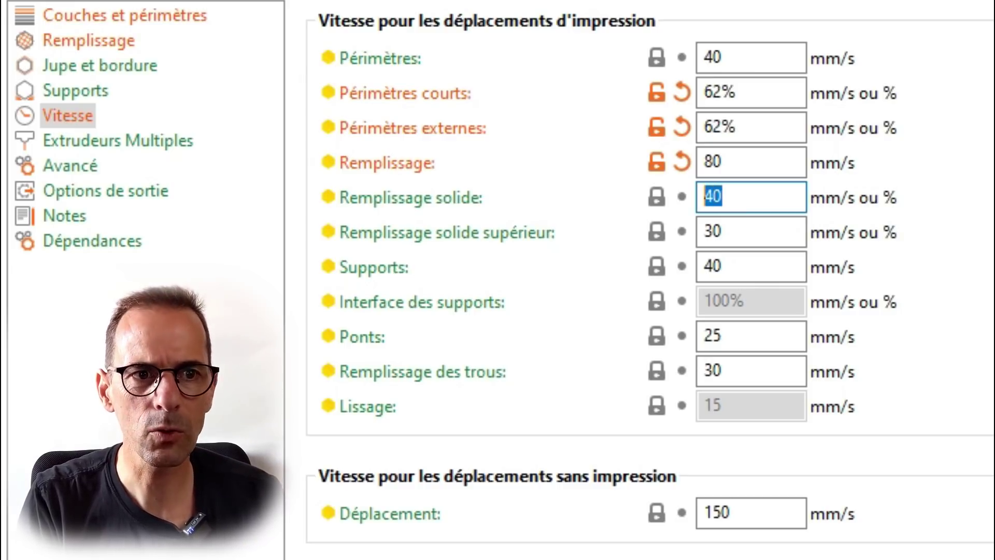
text(100%)
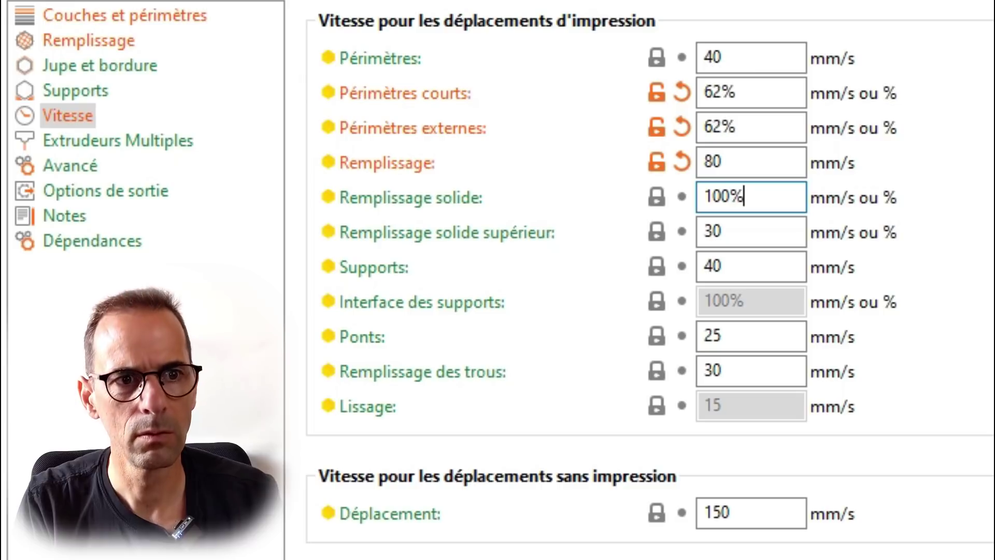
key(Return)
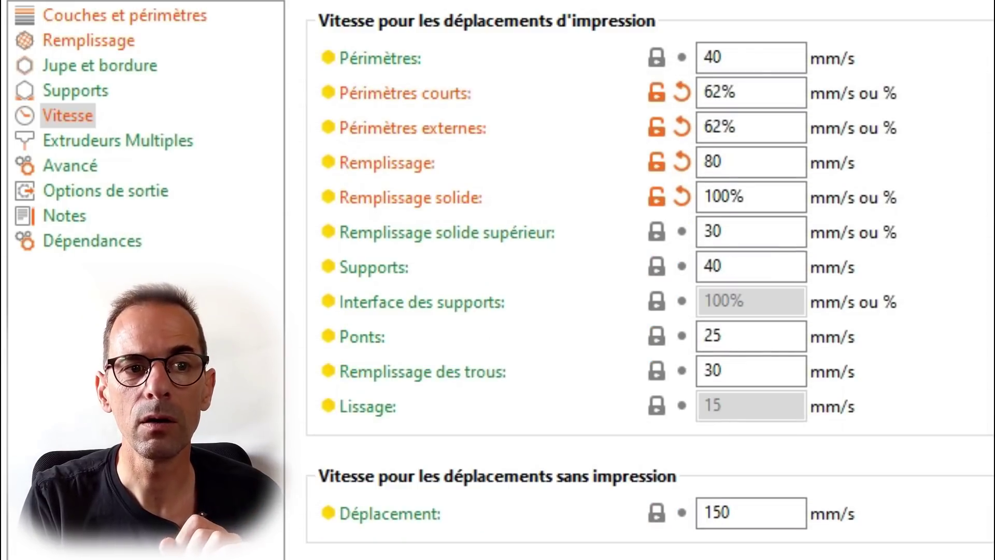
Step: Set the top solid infill speed (Remplissage solide supérieur) to 75%
click(764, 233)
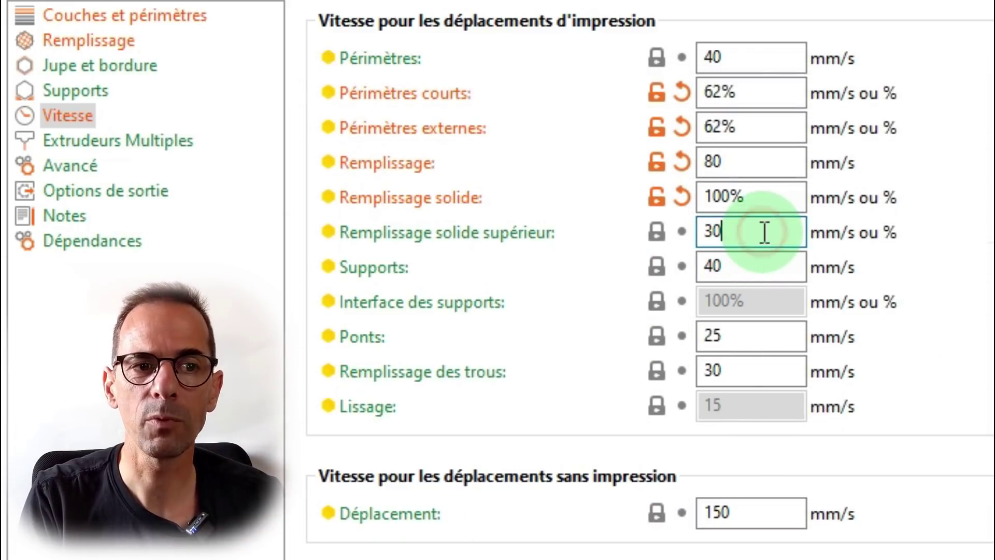
key(BackSpace)
key(BackSpace)
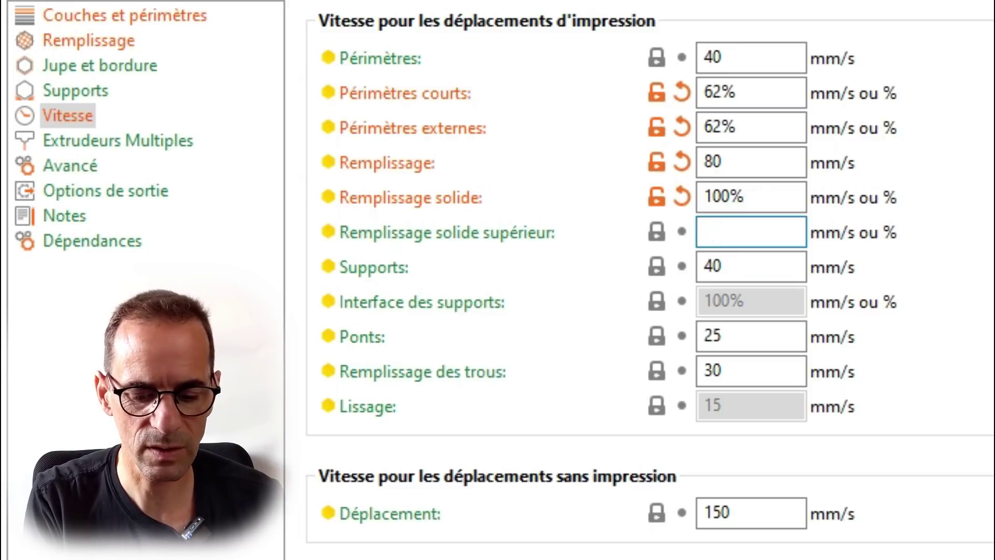
text(75%)
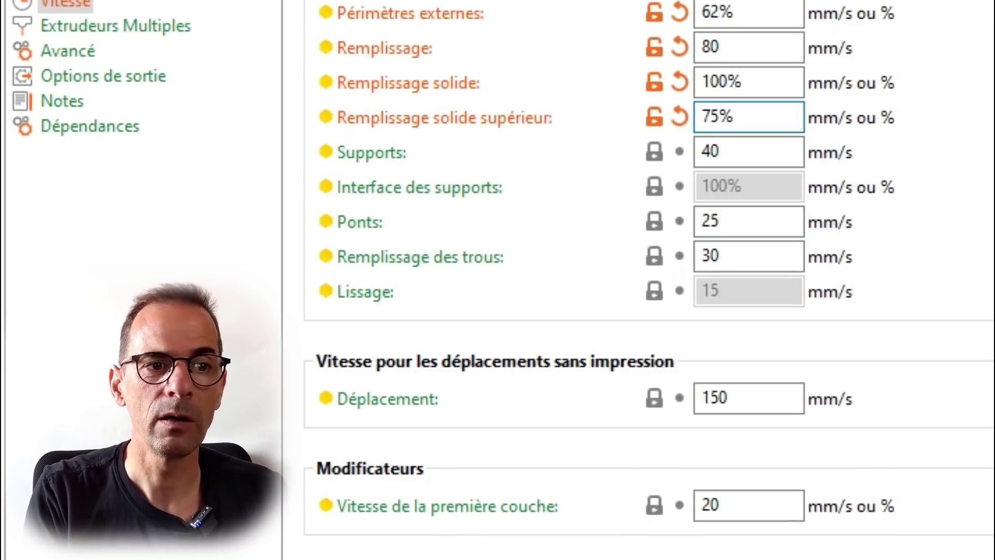
click(569, 524)
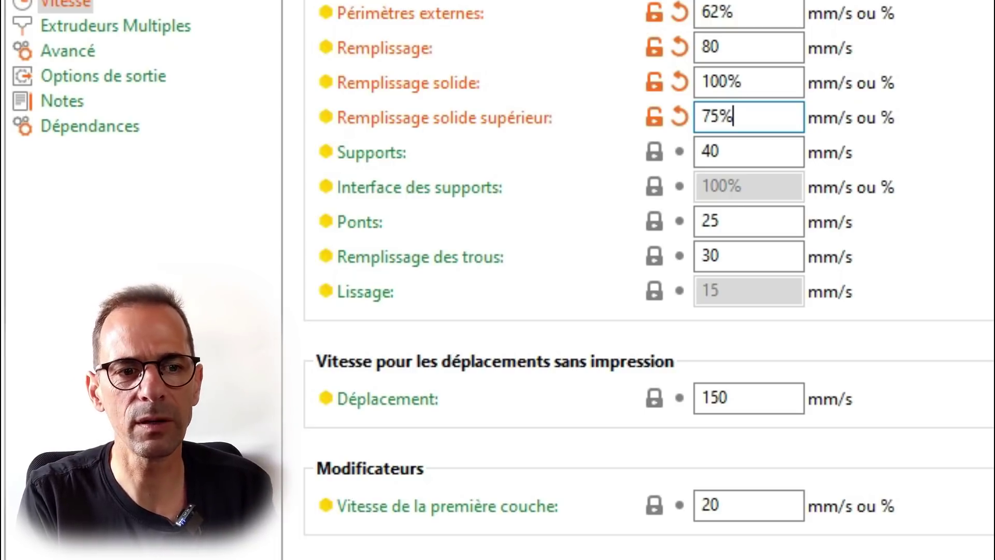
Step: Set the first layer speed (Vitesse de la première couche) to 50%
click(763, 510)
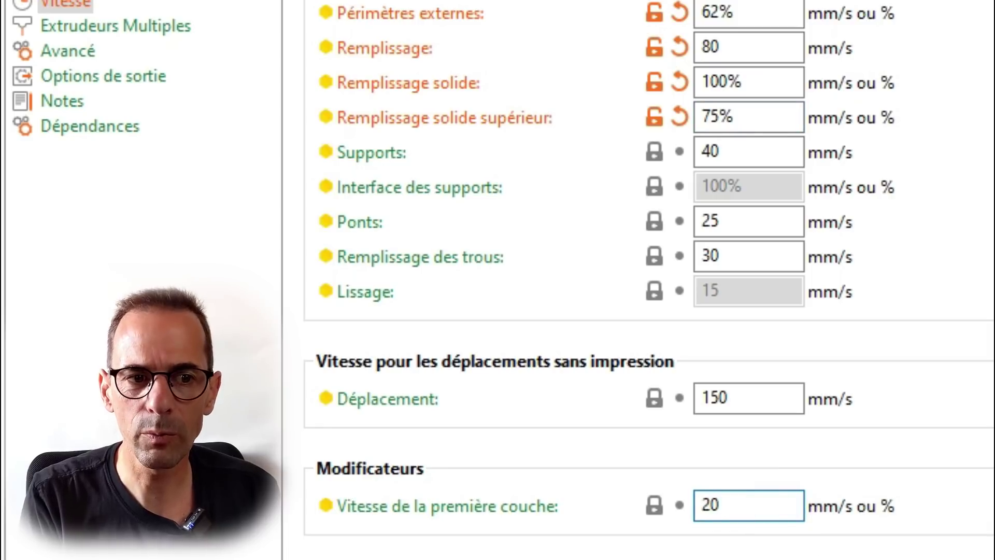
key(BackSpace)
key(BackSpace)
text(50)
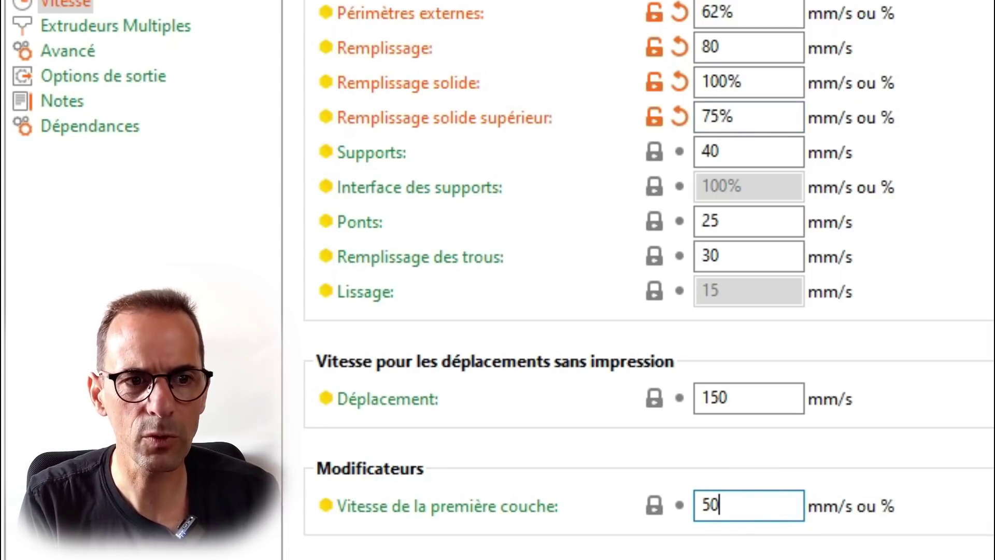
text(%)
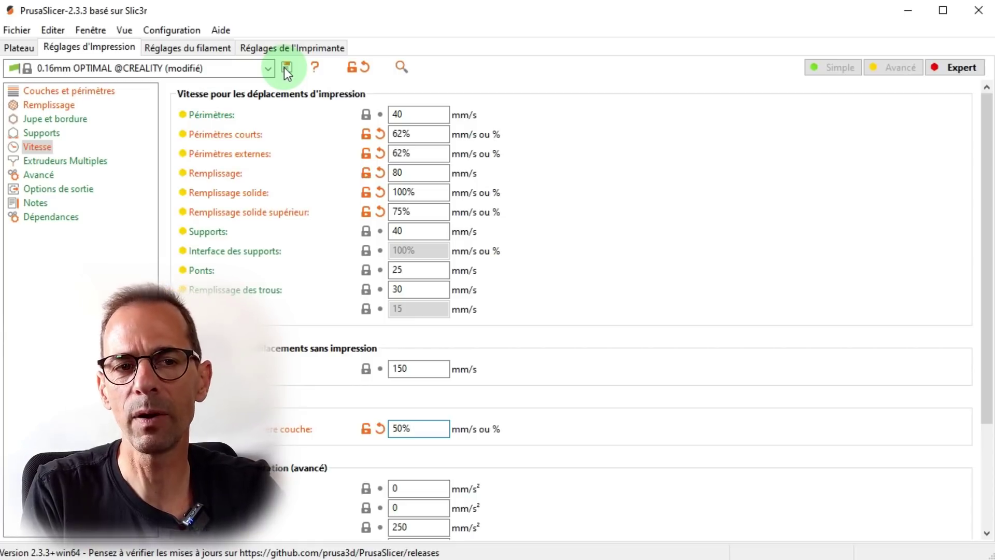
Step: Save the modified print settings as a new preset named "0.16mm Hornet (Creality E3 based)"
click(286, 67)
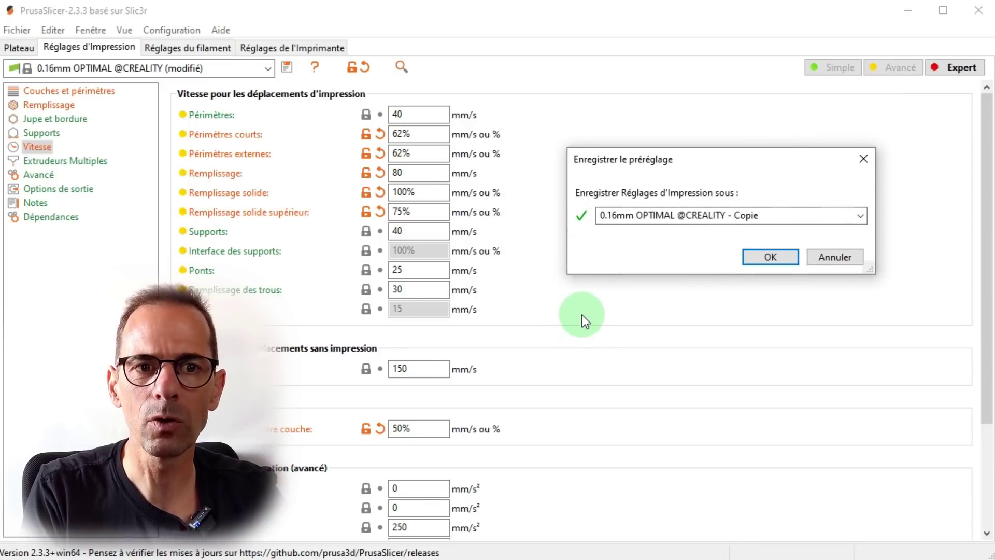
click(637, 212)
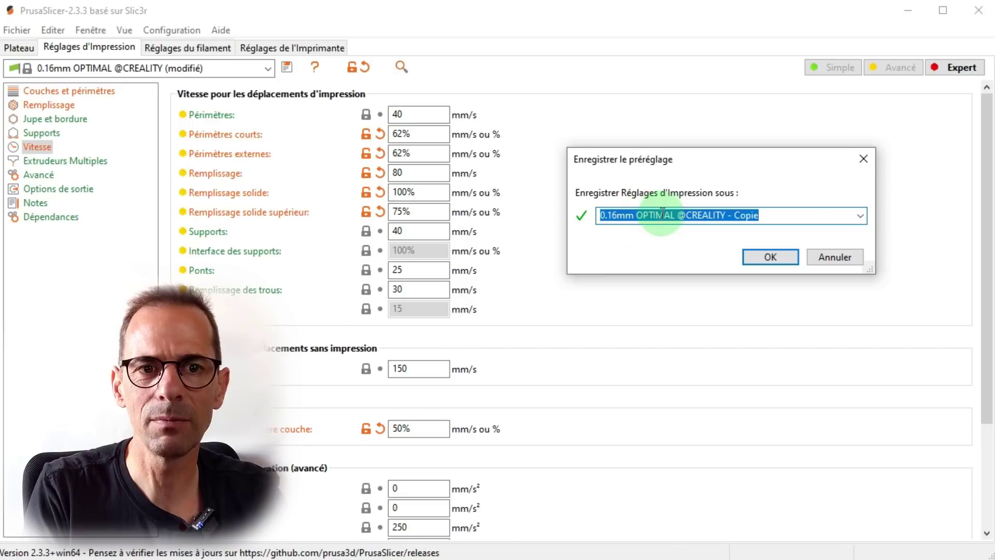
click(802, 216)
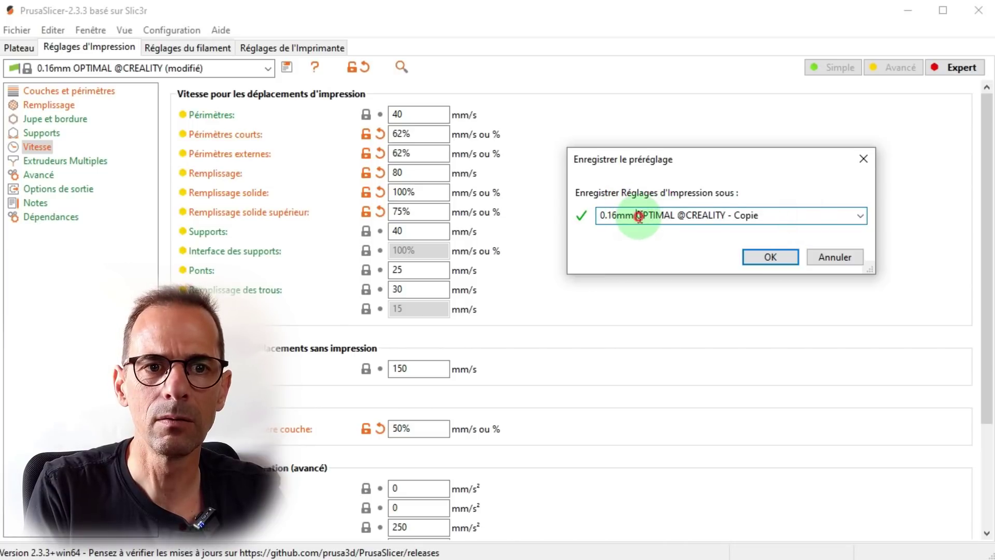
text(Hornet)
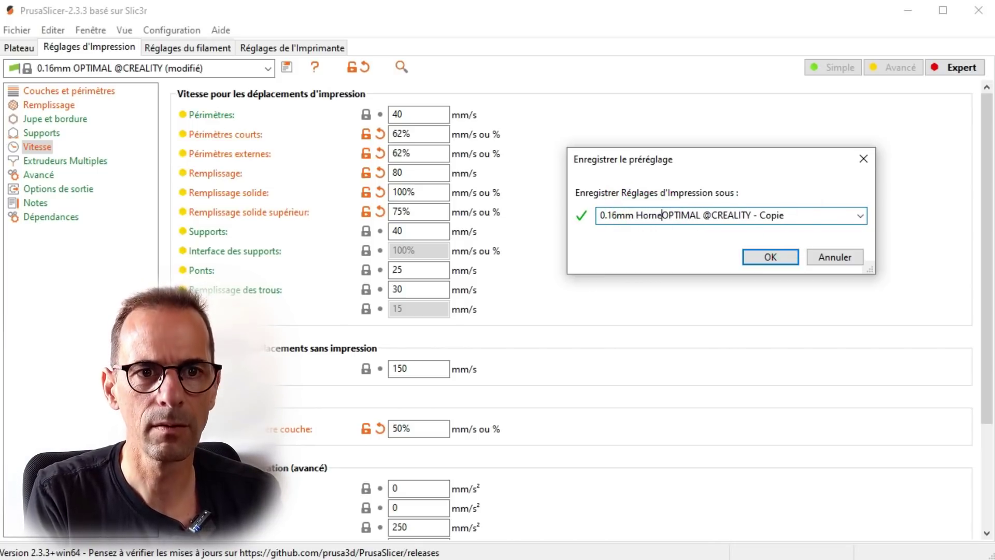
key(shift+End)
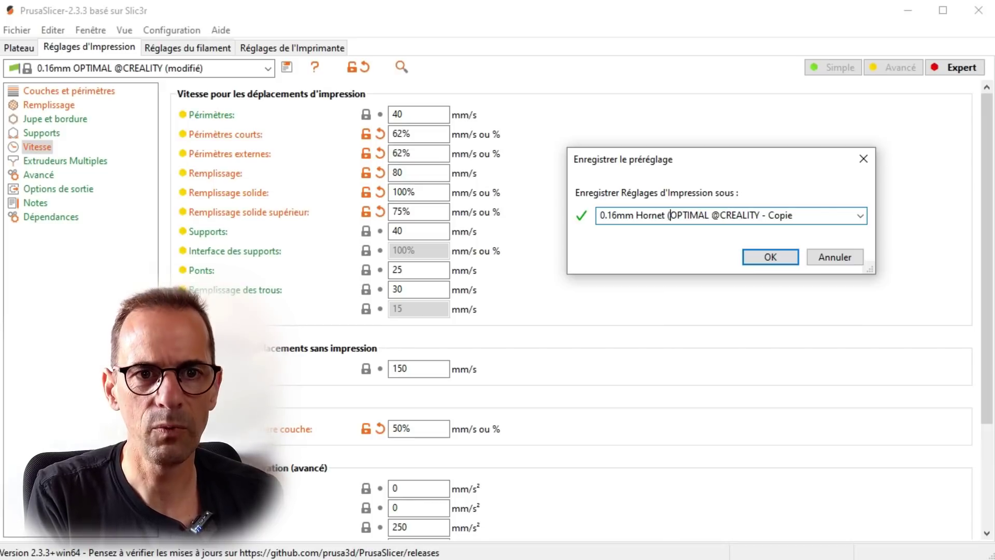
text((Creality E3 based))
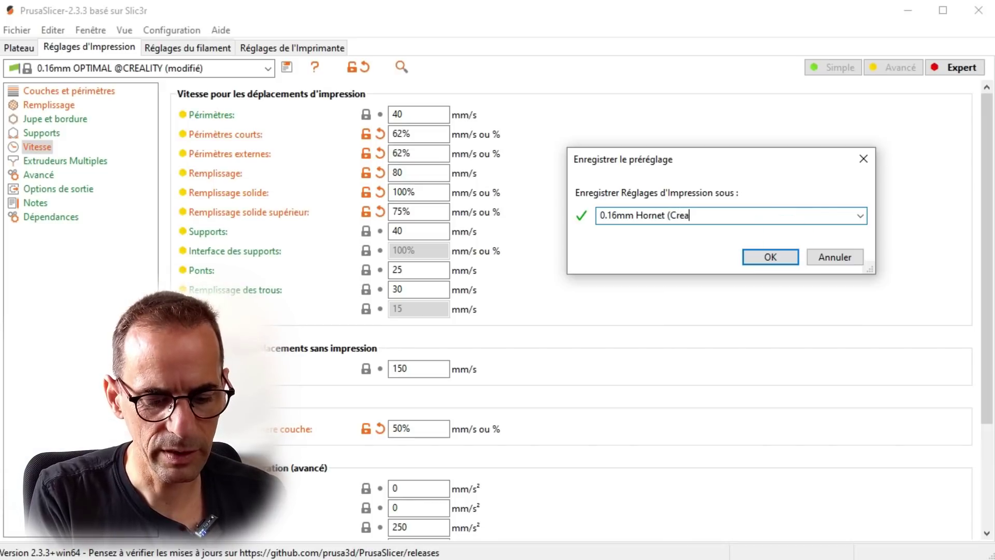
key(Left)
key(Left)
key(Left)
key(Left)
key(Left)
key(Left)
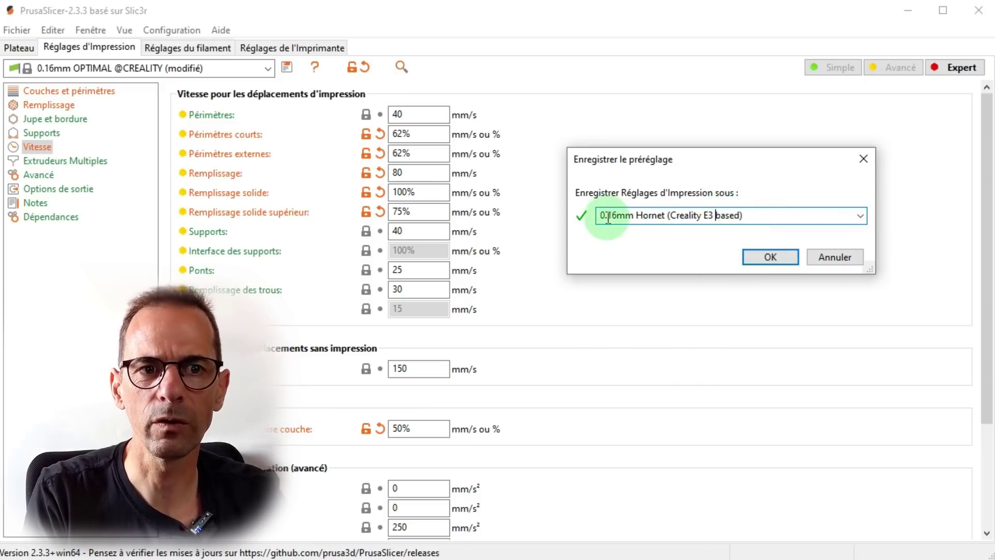
click(784, 253)
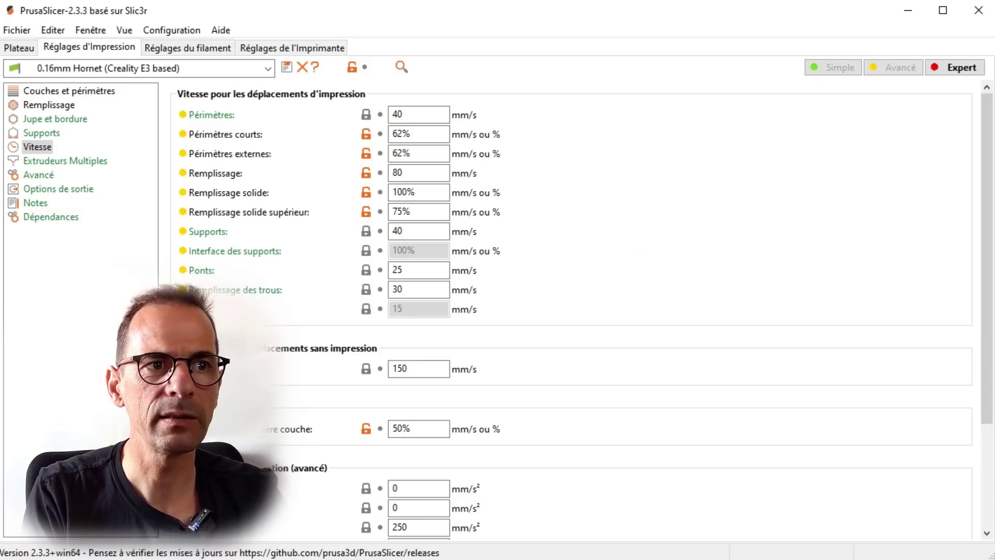
Step: Check the user presets in the list of print presets for the saved Hornet preset
mouse_move(233, 106)
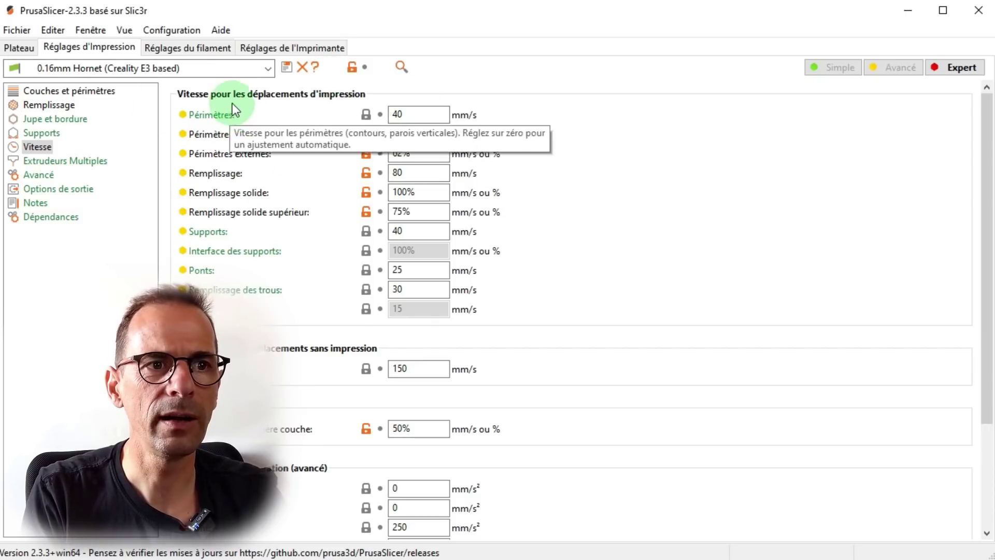
click(269, 69)
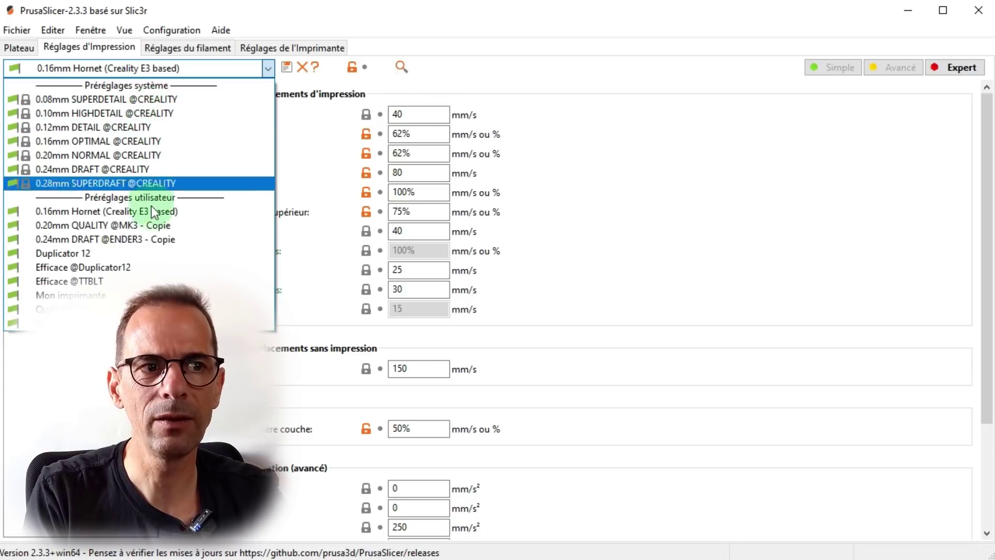
click(863, 203)
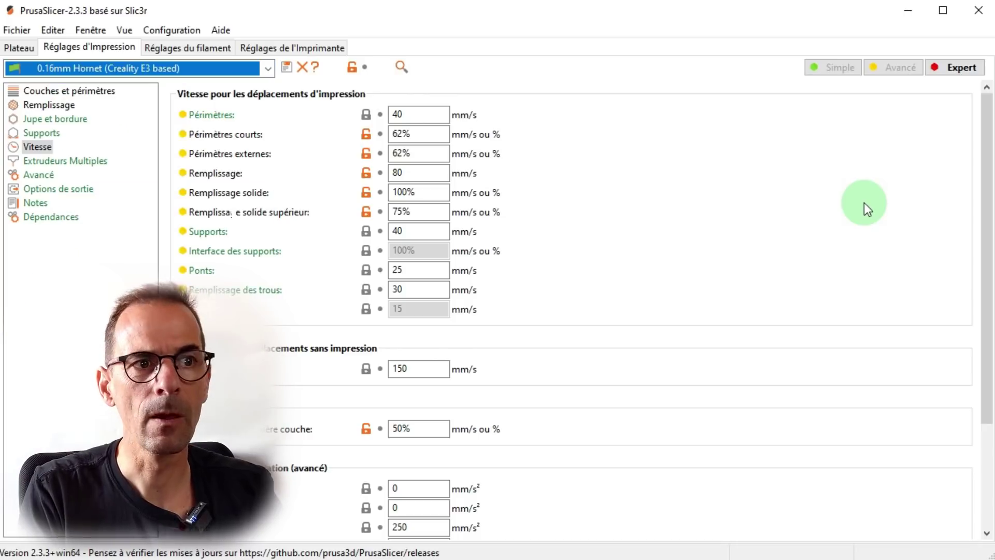
Step: Review the filament settings and the available filament presets, keeping PLA Générique selected
click(215, 48)
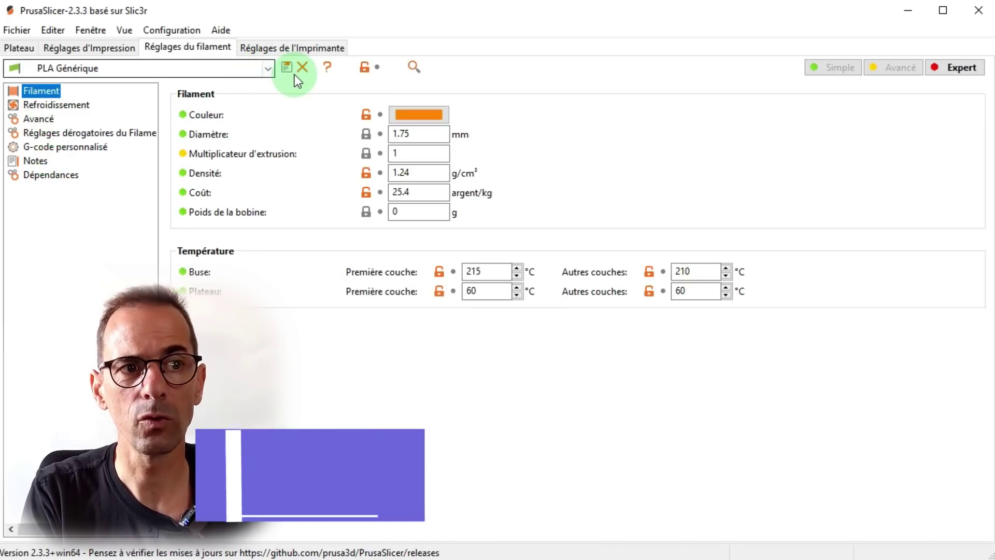
click(269, 69)
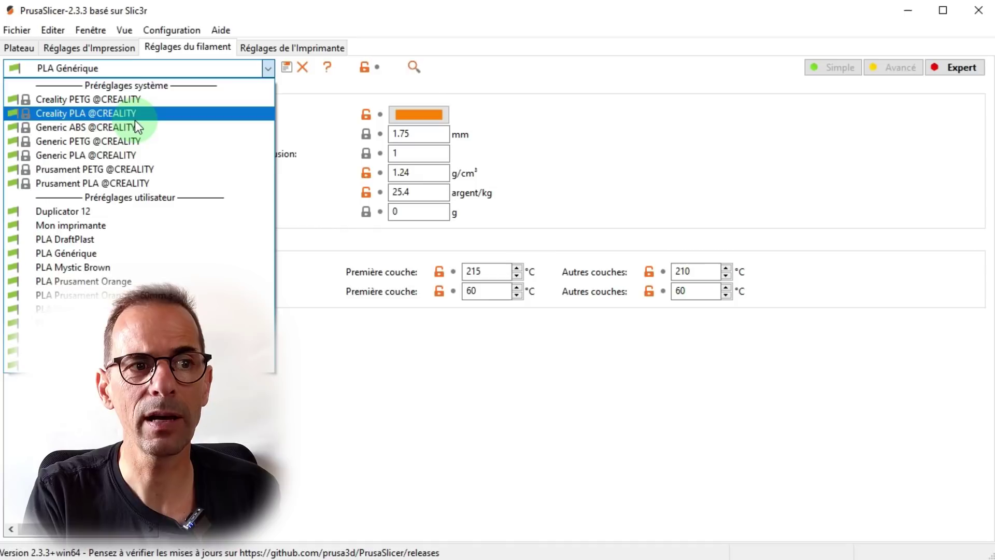
click(268, 70)
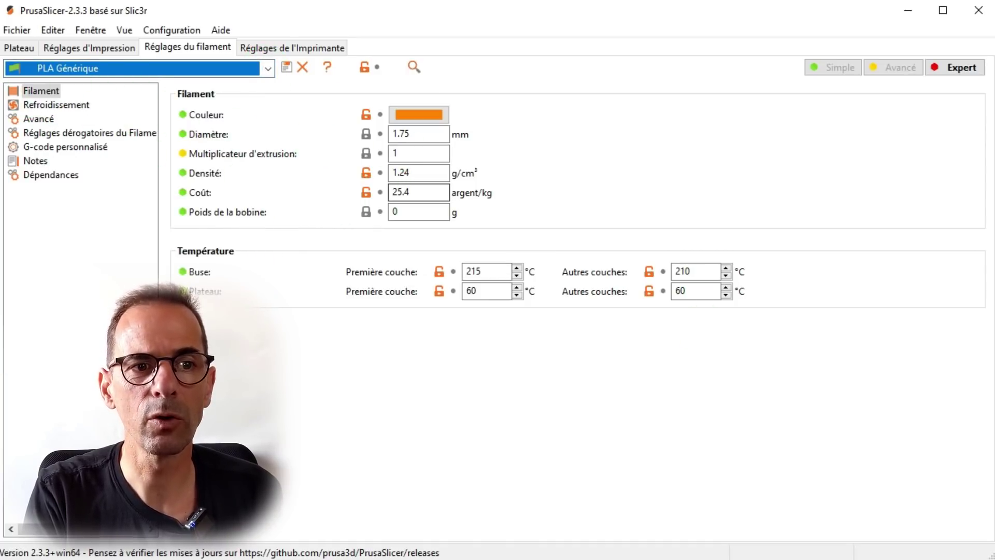
mouse_move(488, 273)
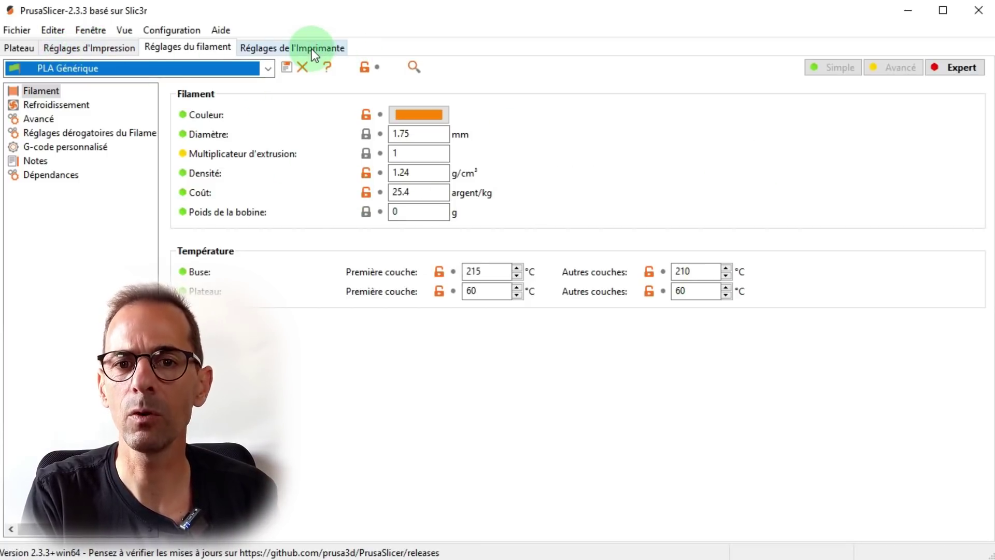
Step: Return to the 3D build plate view and review the file import and export options
click(21, 45)
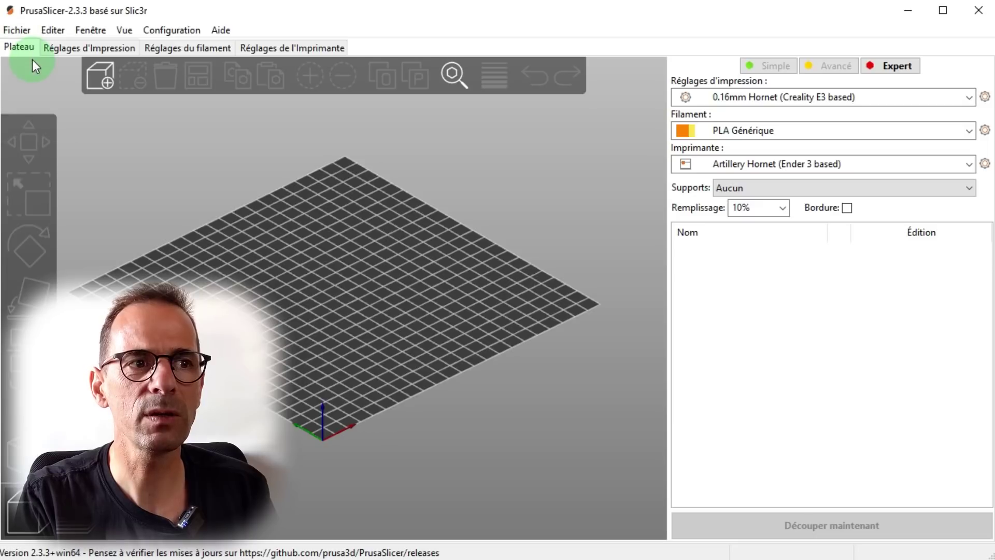
click(17, 30)
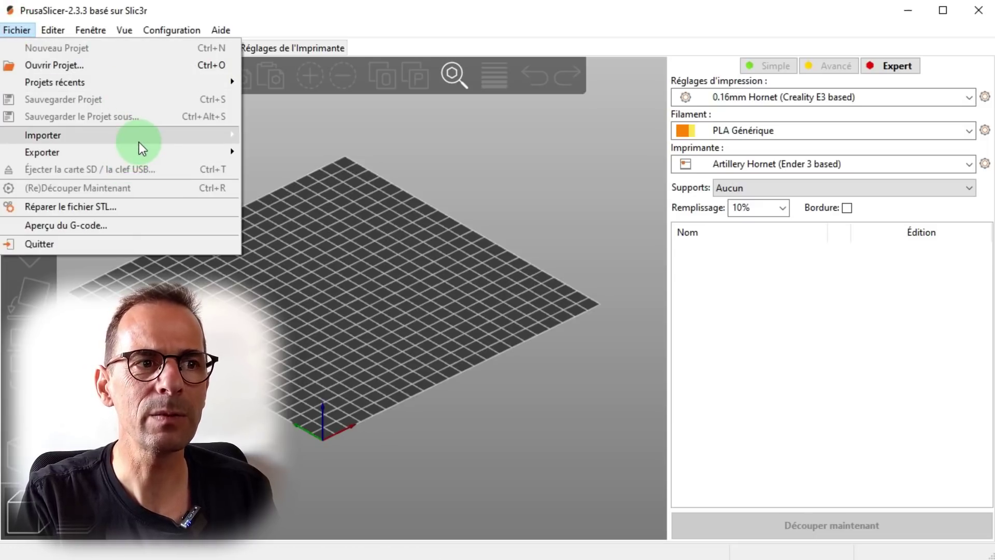
mouse_move(153, 154)
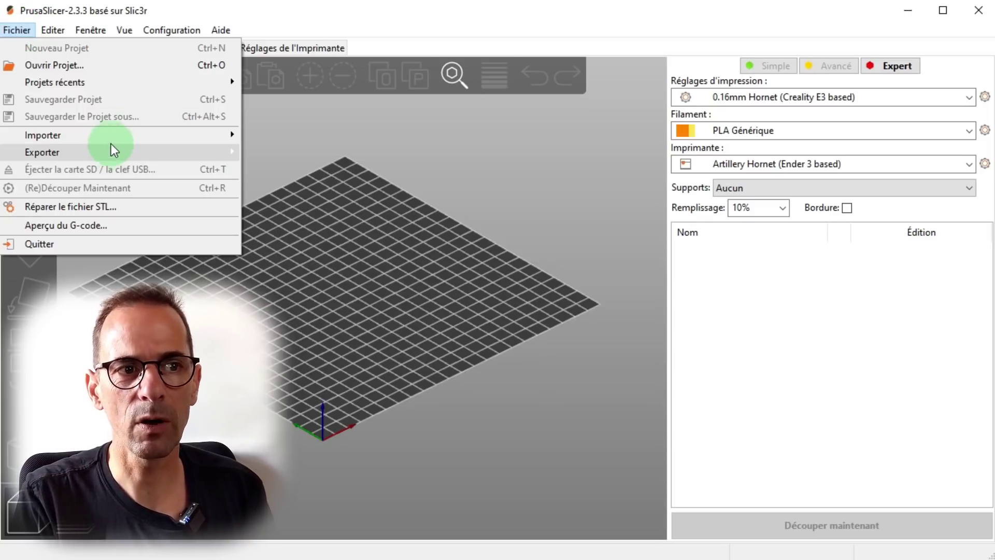
mouse_move(116, 134)
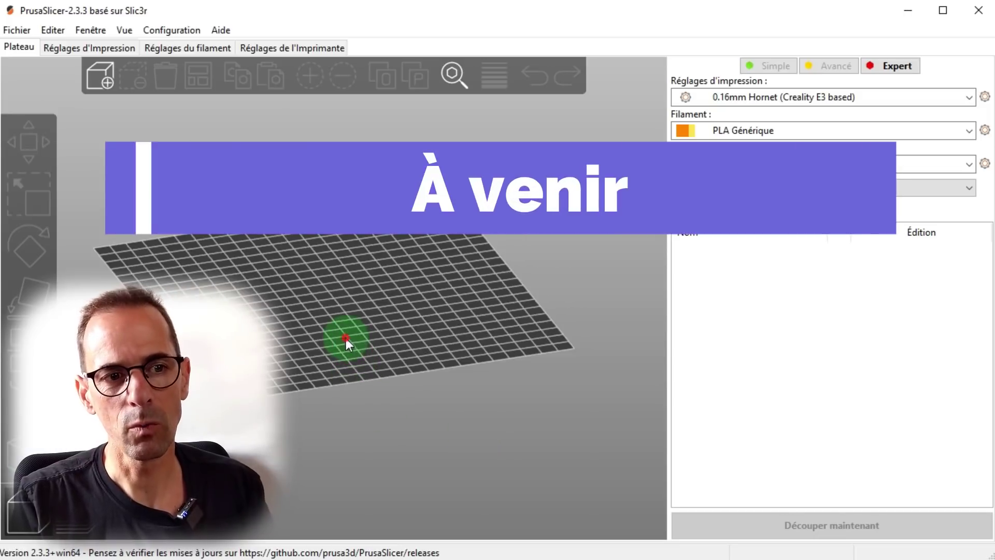
drag(344, 340, 344, 363)
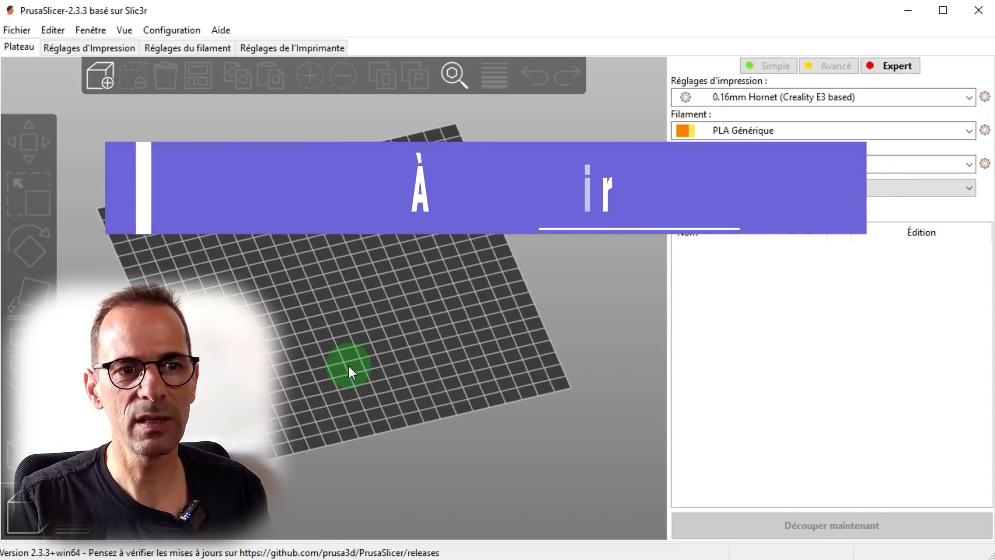